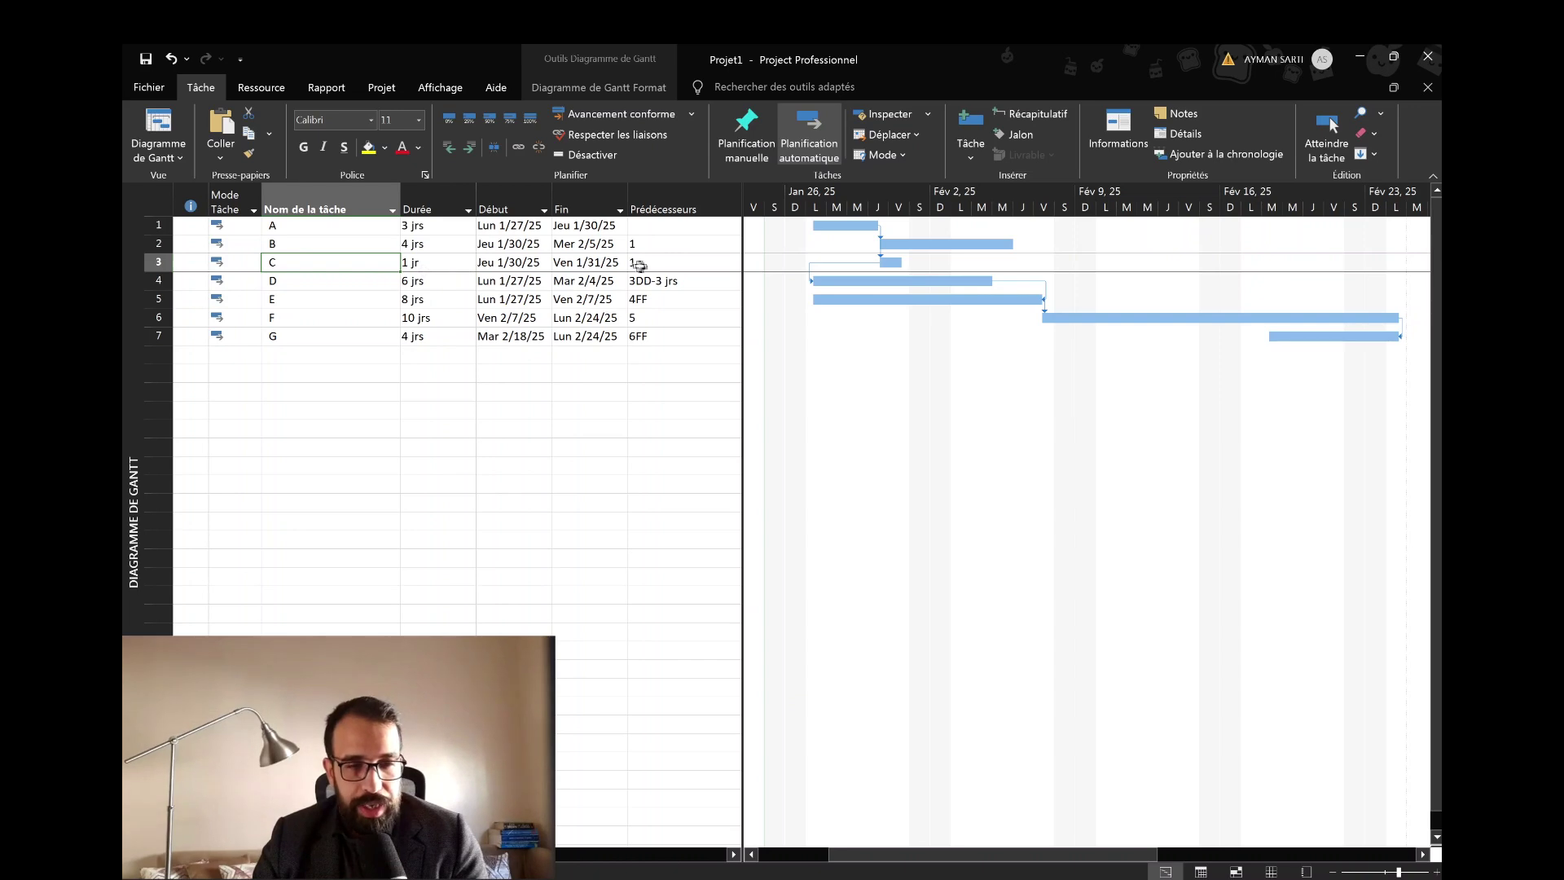
pyautogui.click(307, 283)
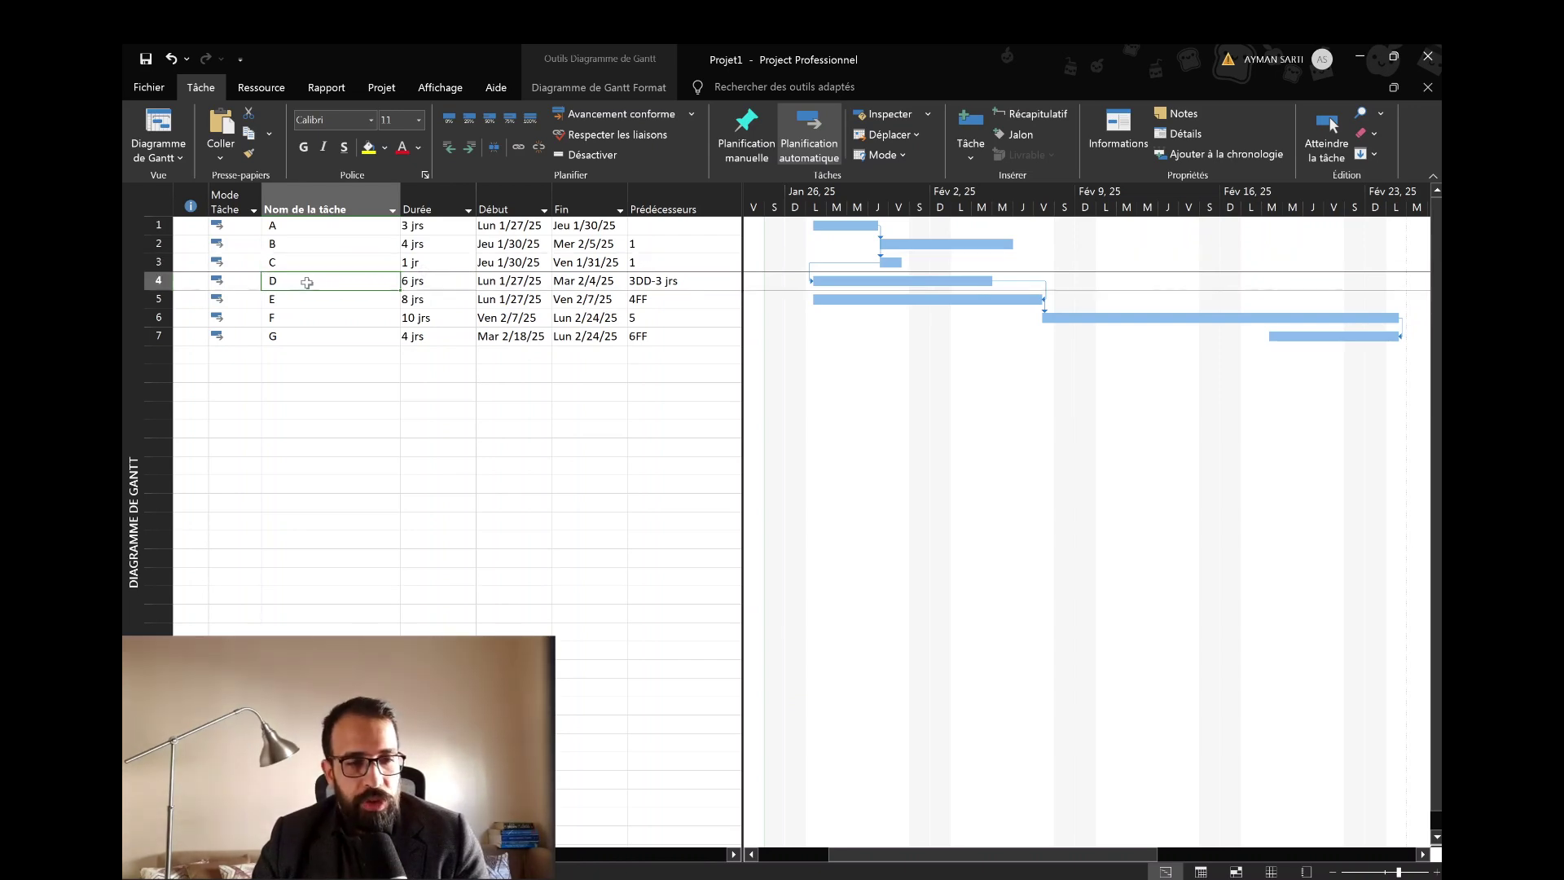
pyautogui.click(363, 300)
pyautogui.click(363, 318)
pyautogui.click(369, 335)
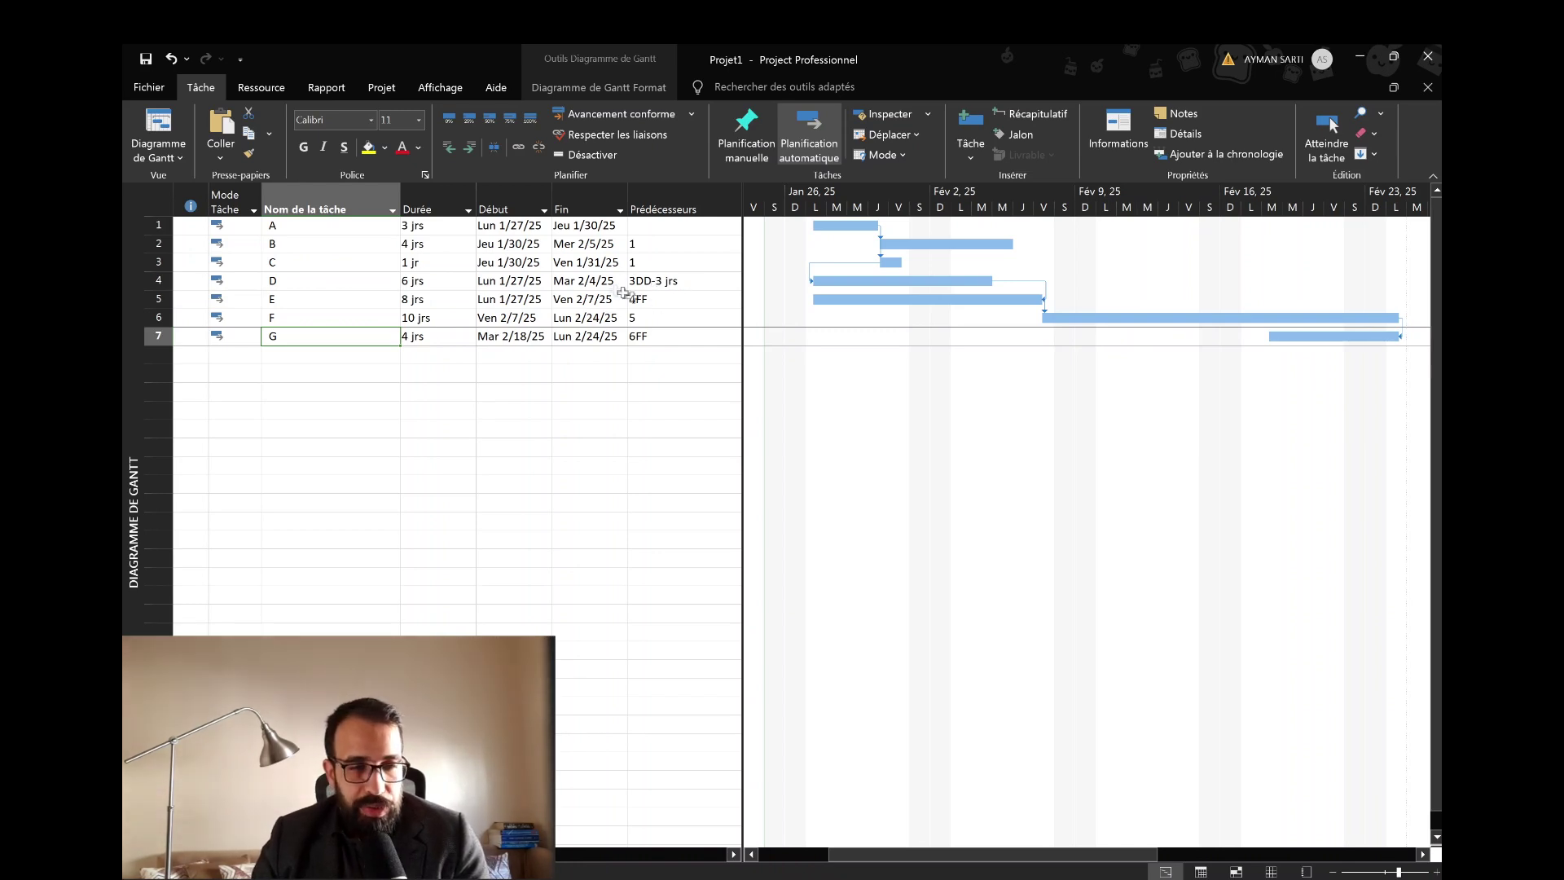
# Add task C as a second predecessor of task E in its task information.
pyautogui.click(326, 299)
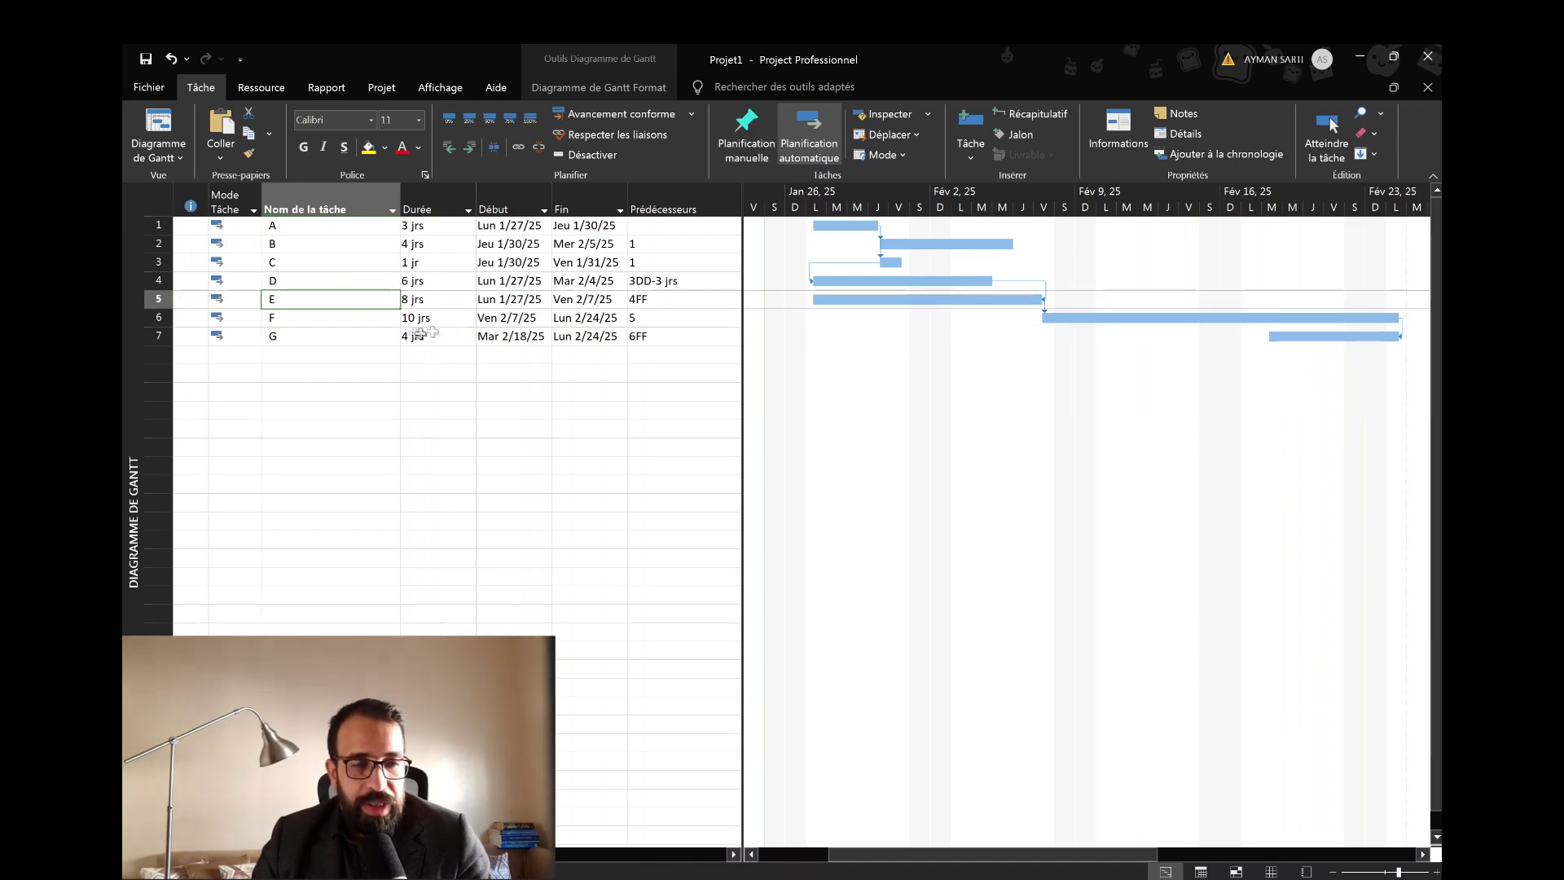
pyautogui.doubleClick(320, 303)
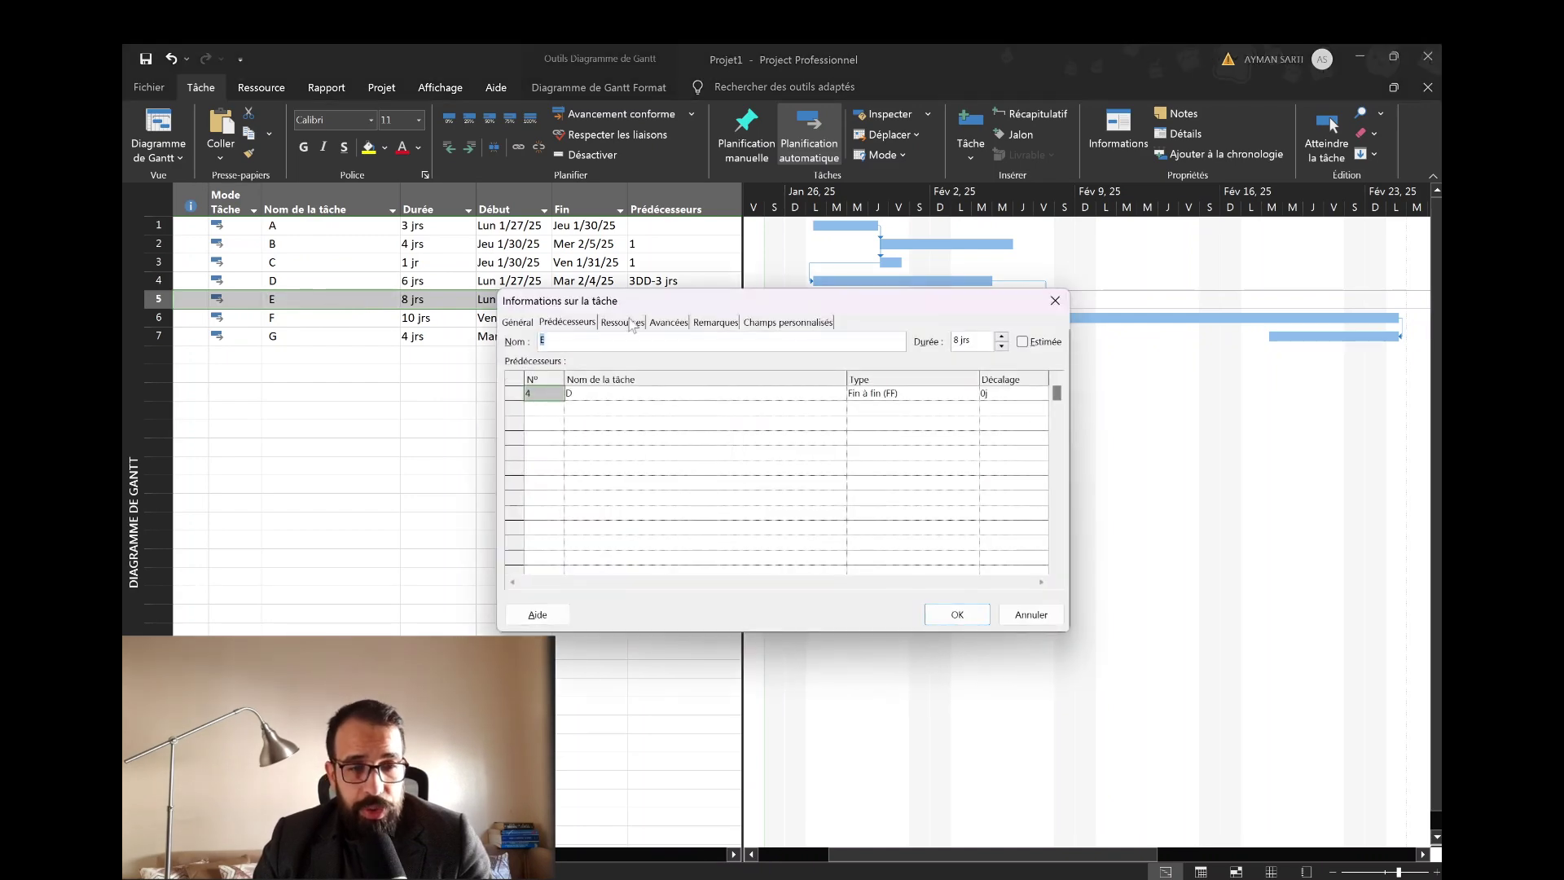
pyautogui.moveTo(643, 308); pyautogui.dragTo(659, 381)
pyautogui.click(531, 394)
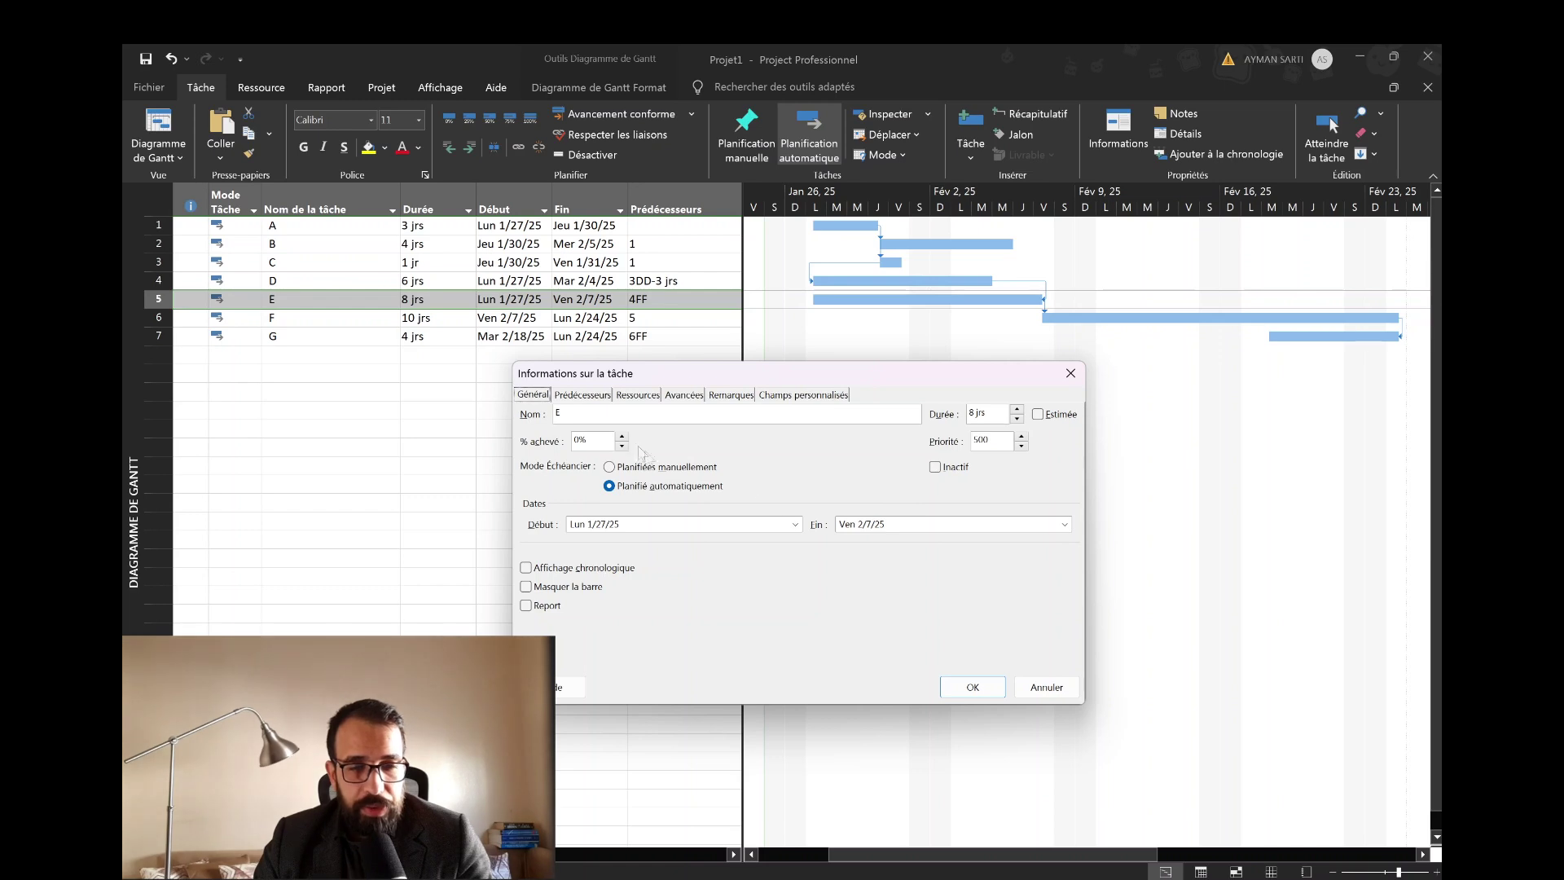
pyautogui.click(583, 397)
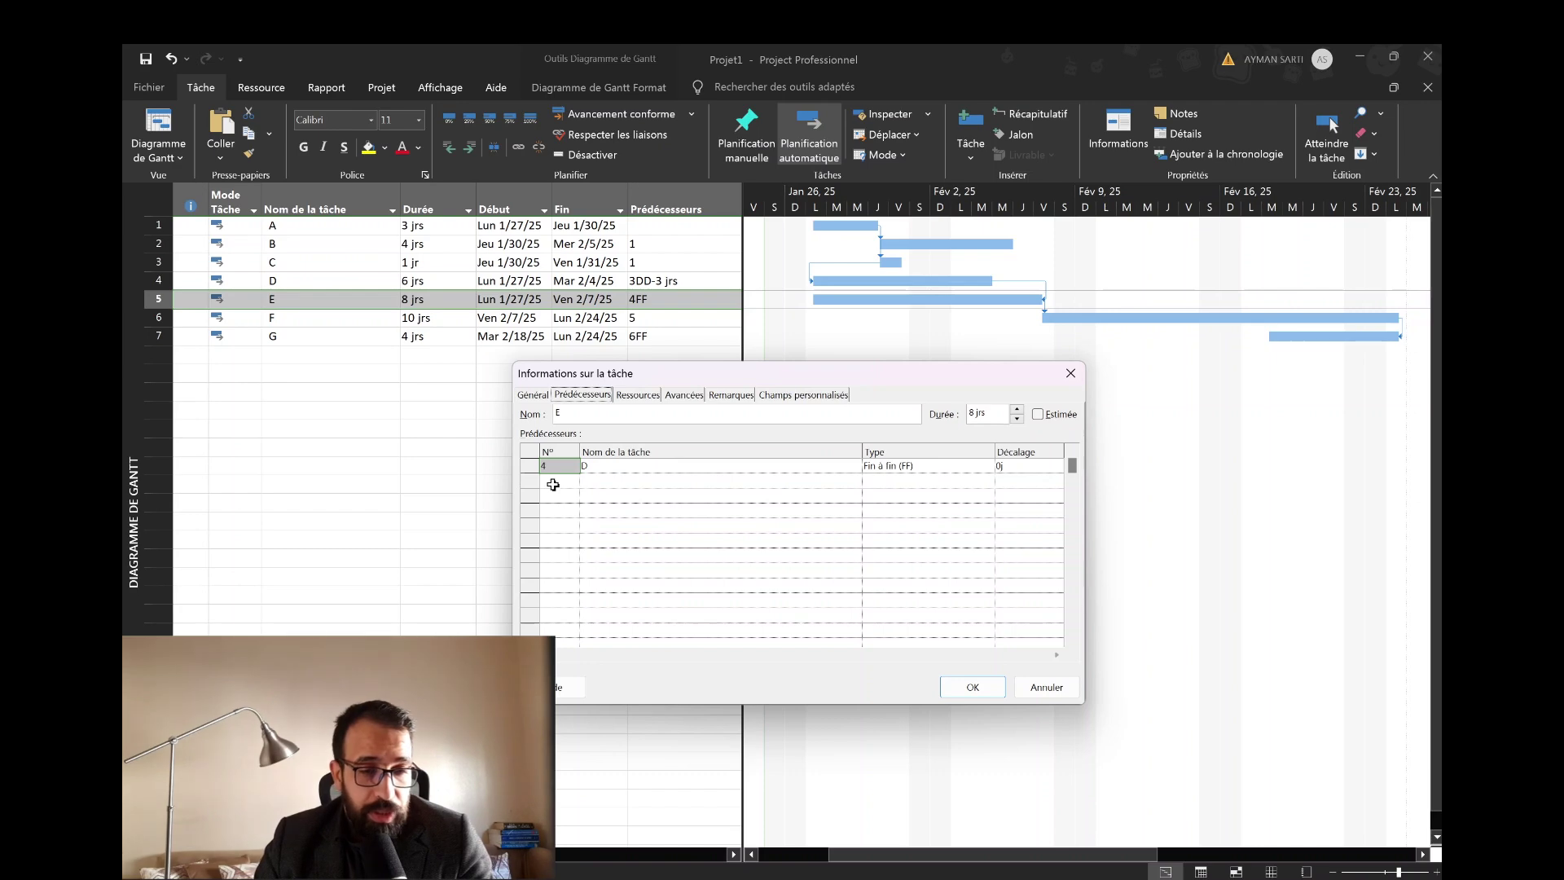
pyautogui.click(690, 482)
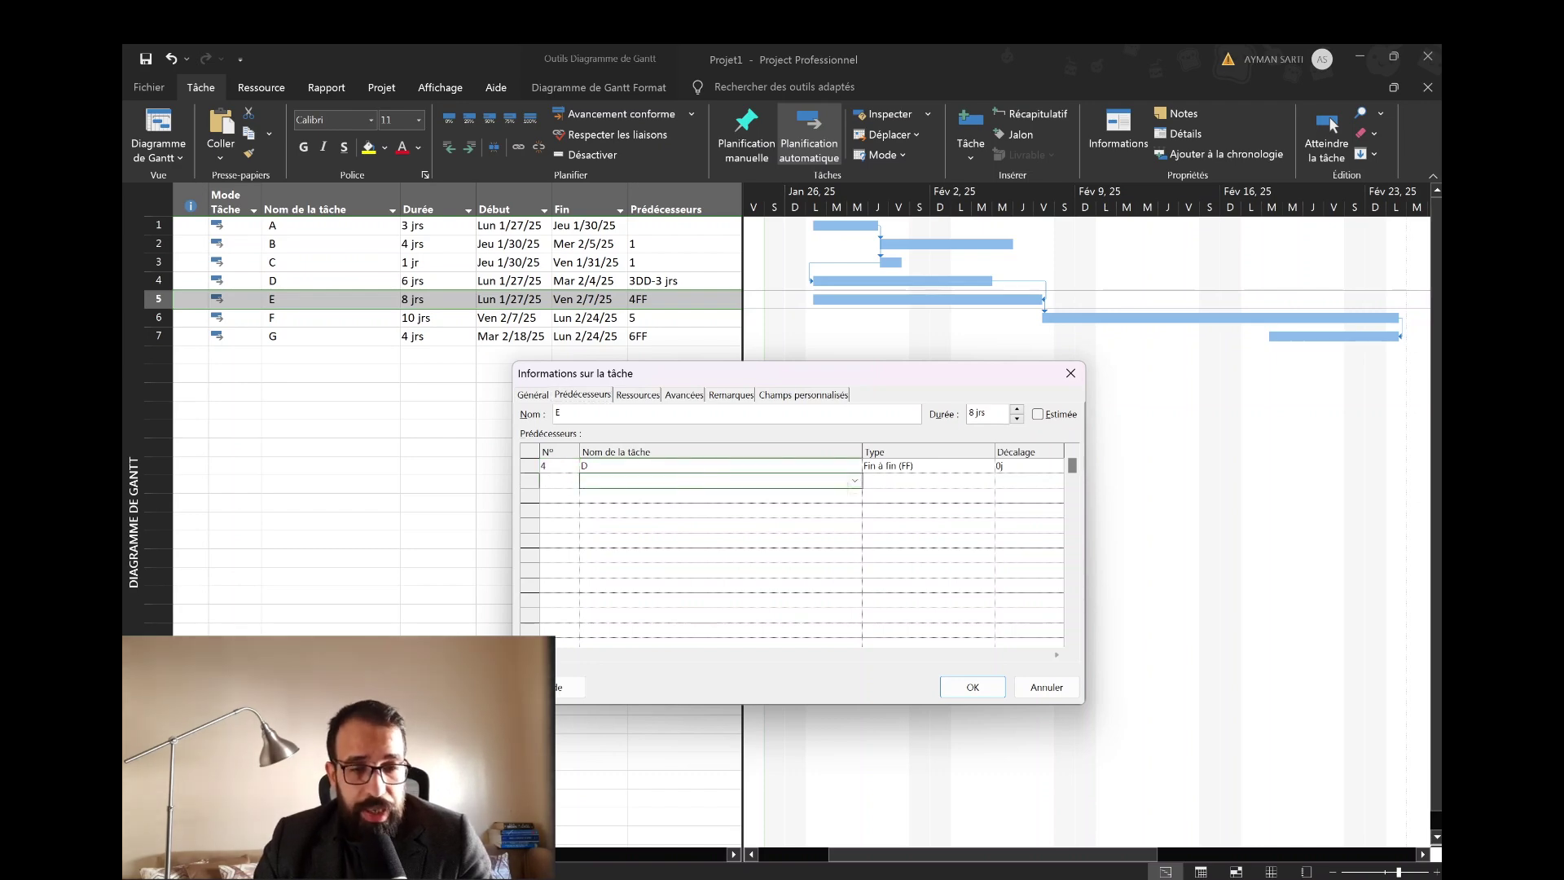
pyautogui.click(854, 481)
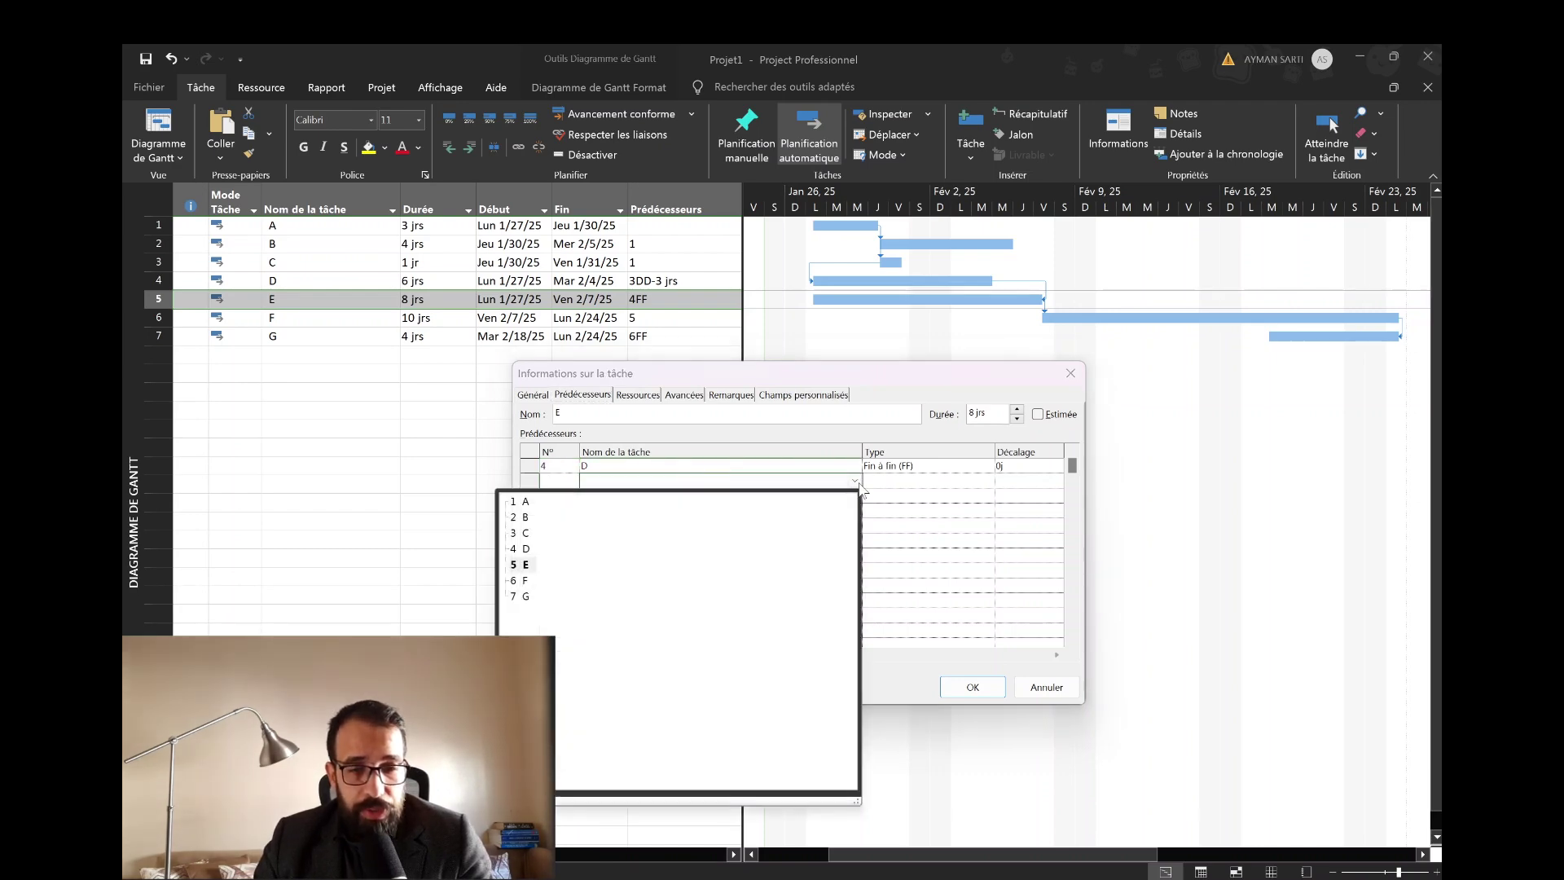
pyautogui.click(526, 535)
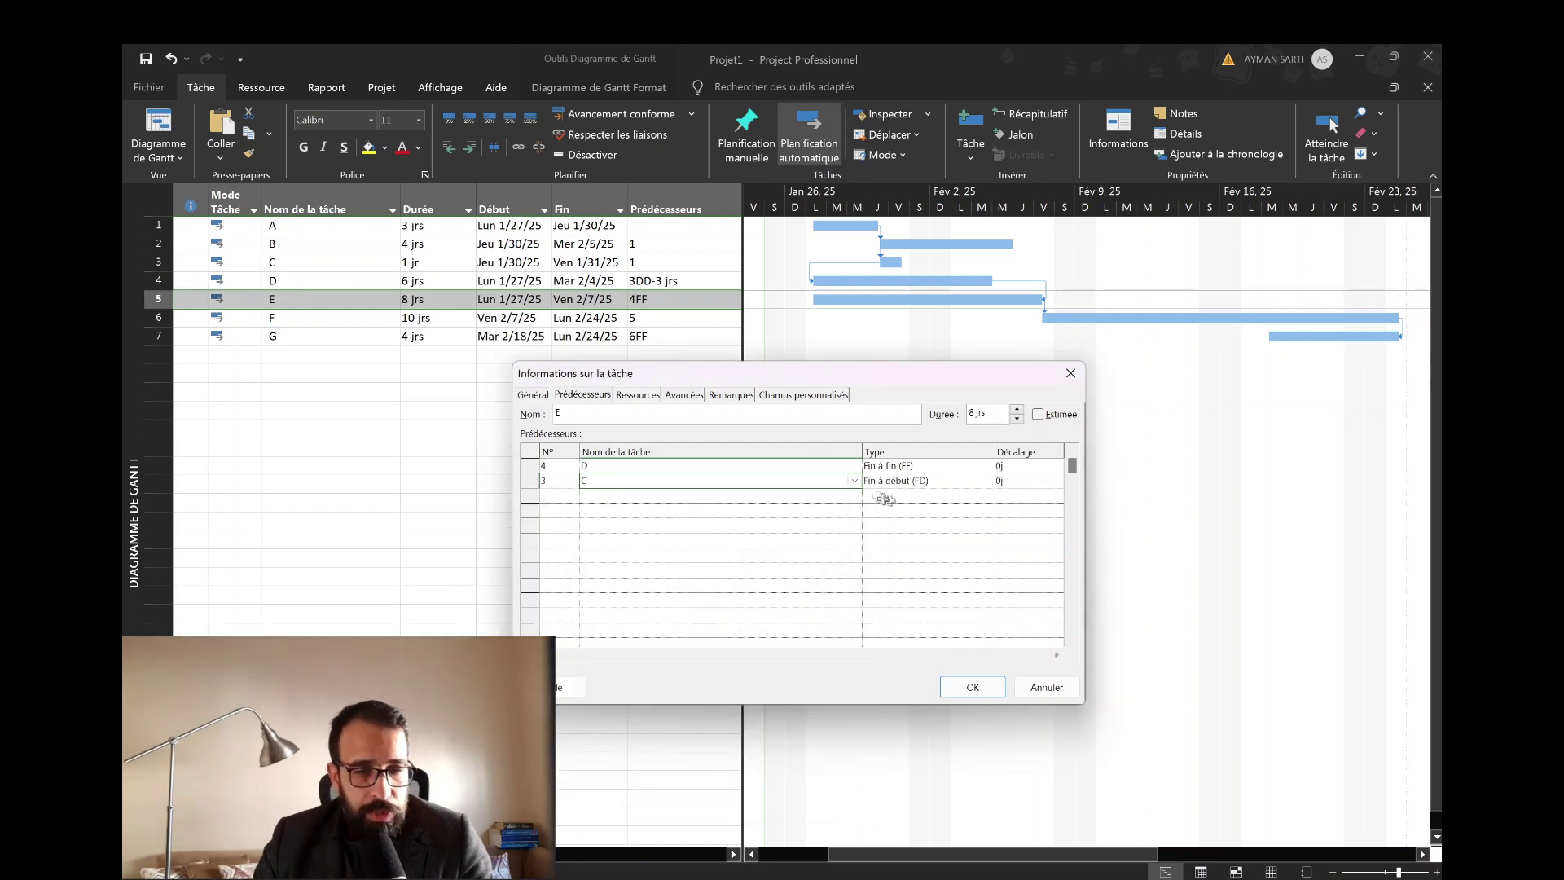
# Set task E's link with predecessor C to Fin à fin (FF) with a 2-day lag and apply it.
pyautogui.click(965, 483)
pyautogui.click(986, 480)
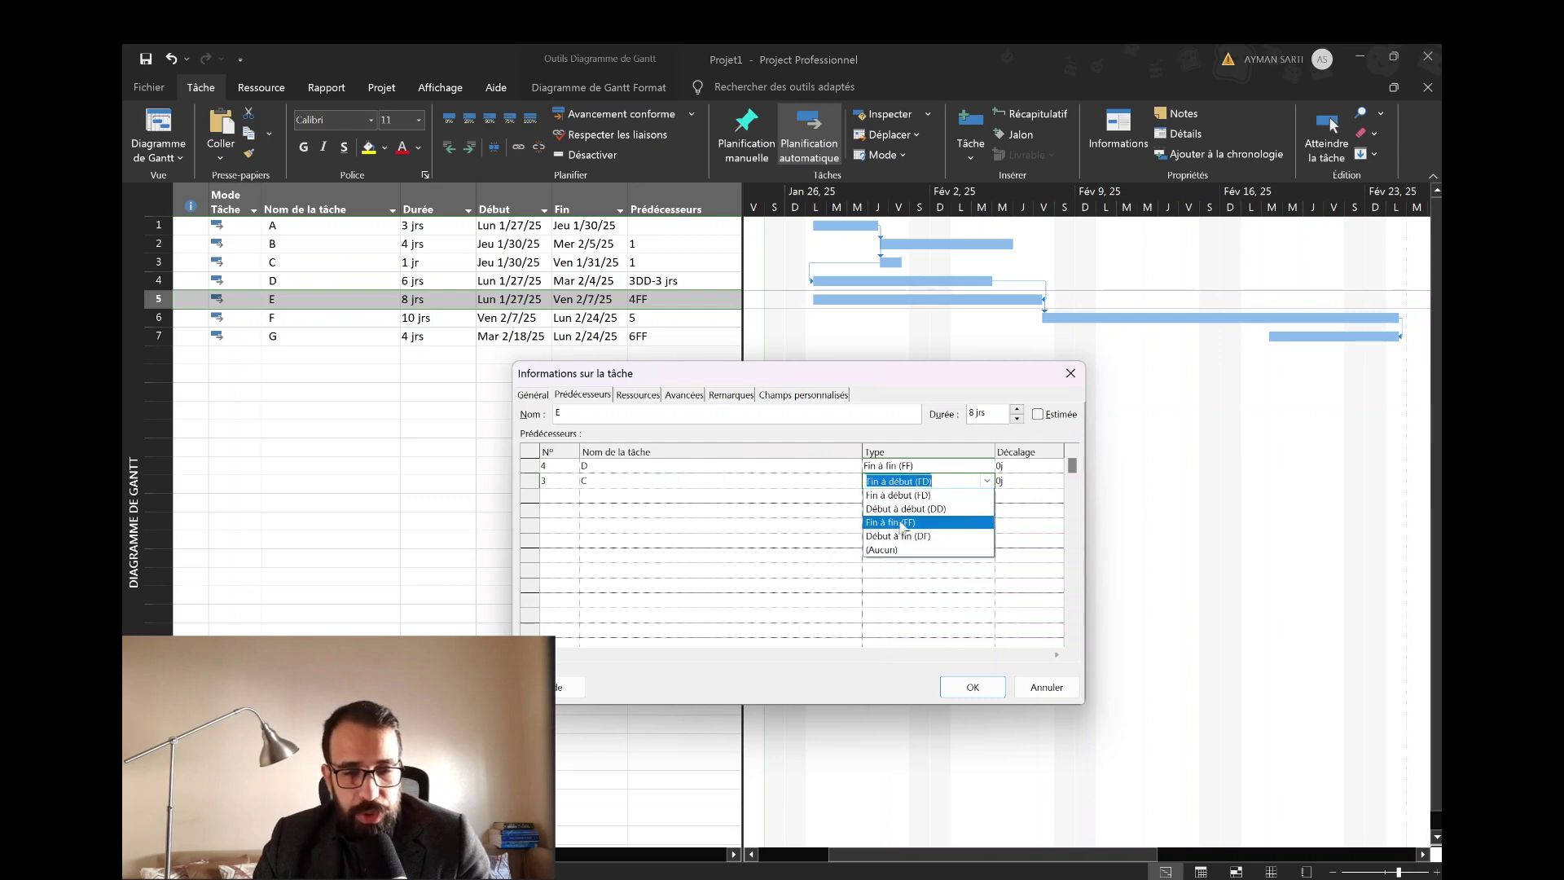
pyautogui.click(912, 523)
pyautogui.click(1018, 483)
pyautogui.click(1055, 478)
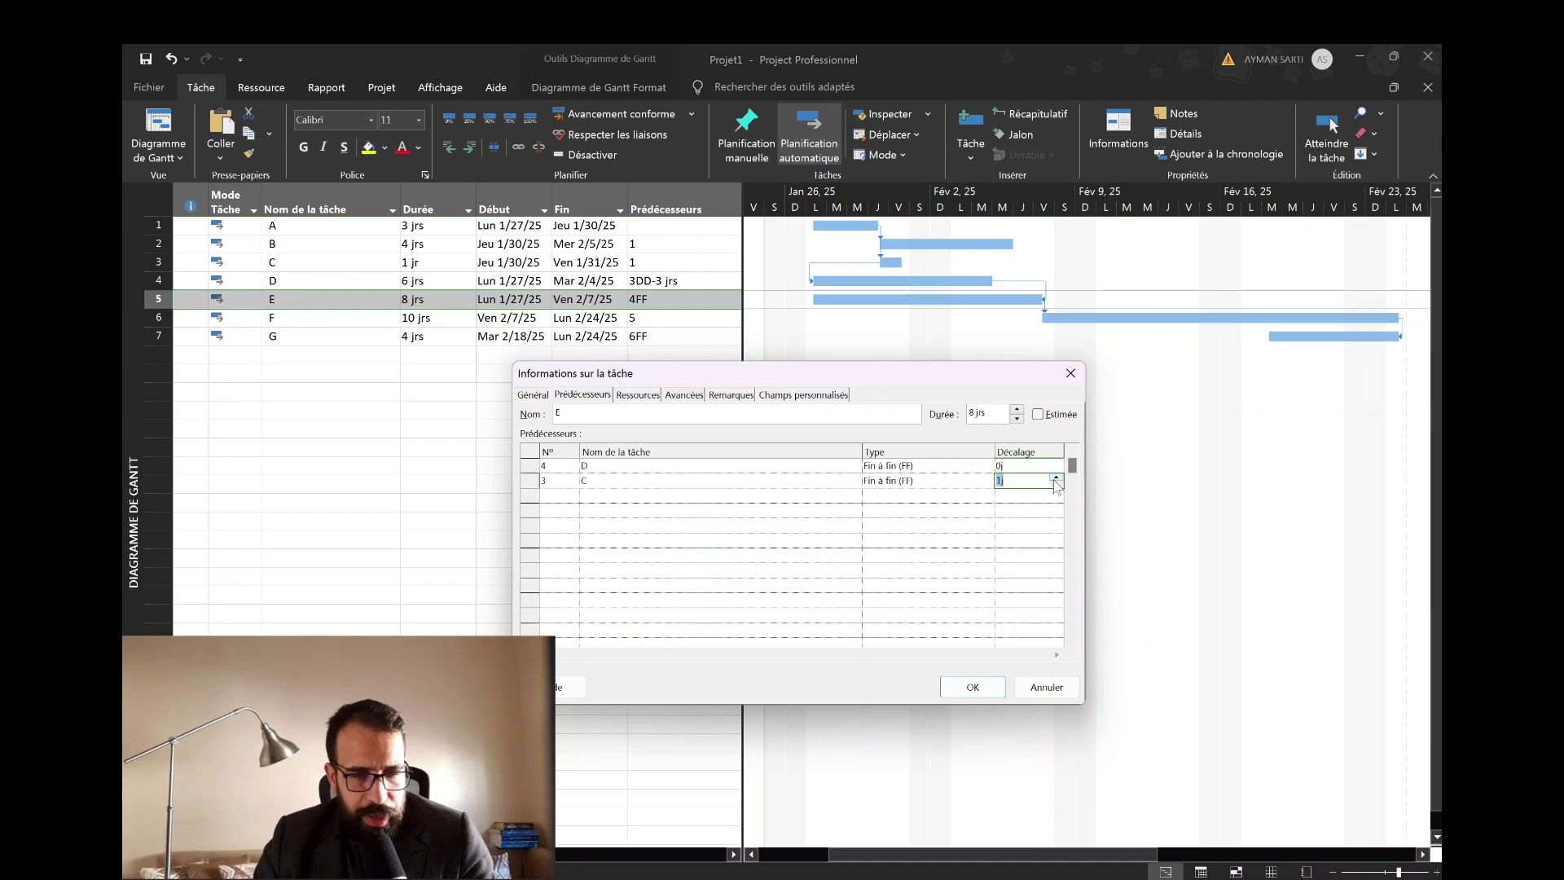
pyautogui.click(1055, 484)
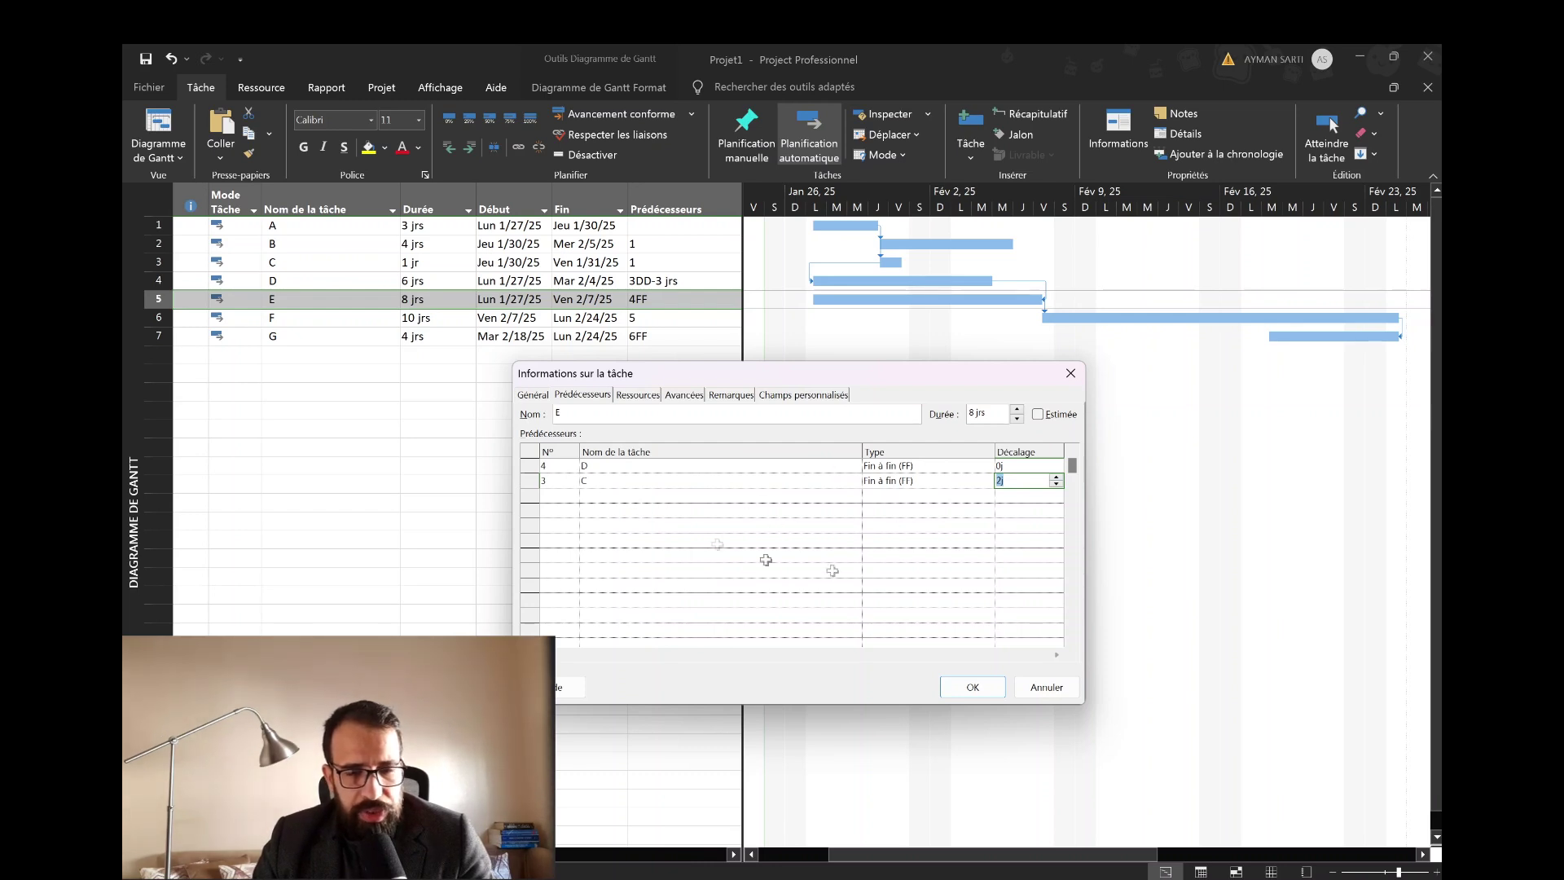
pyautogui.click(963, 683)
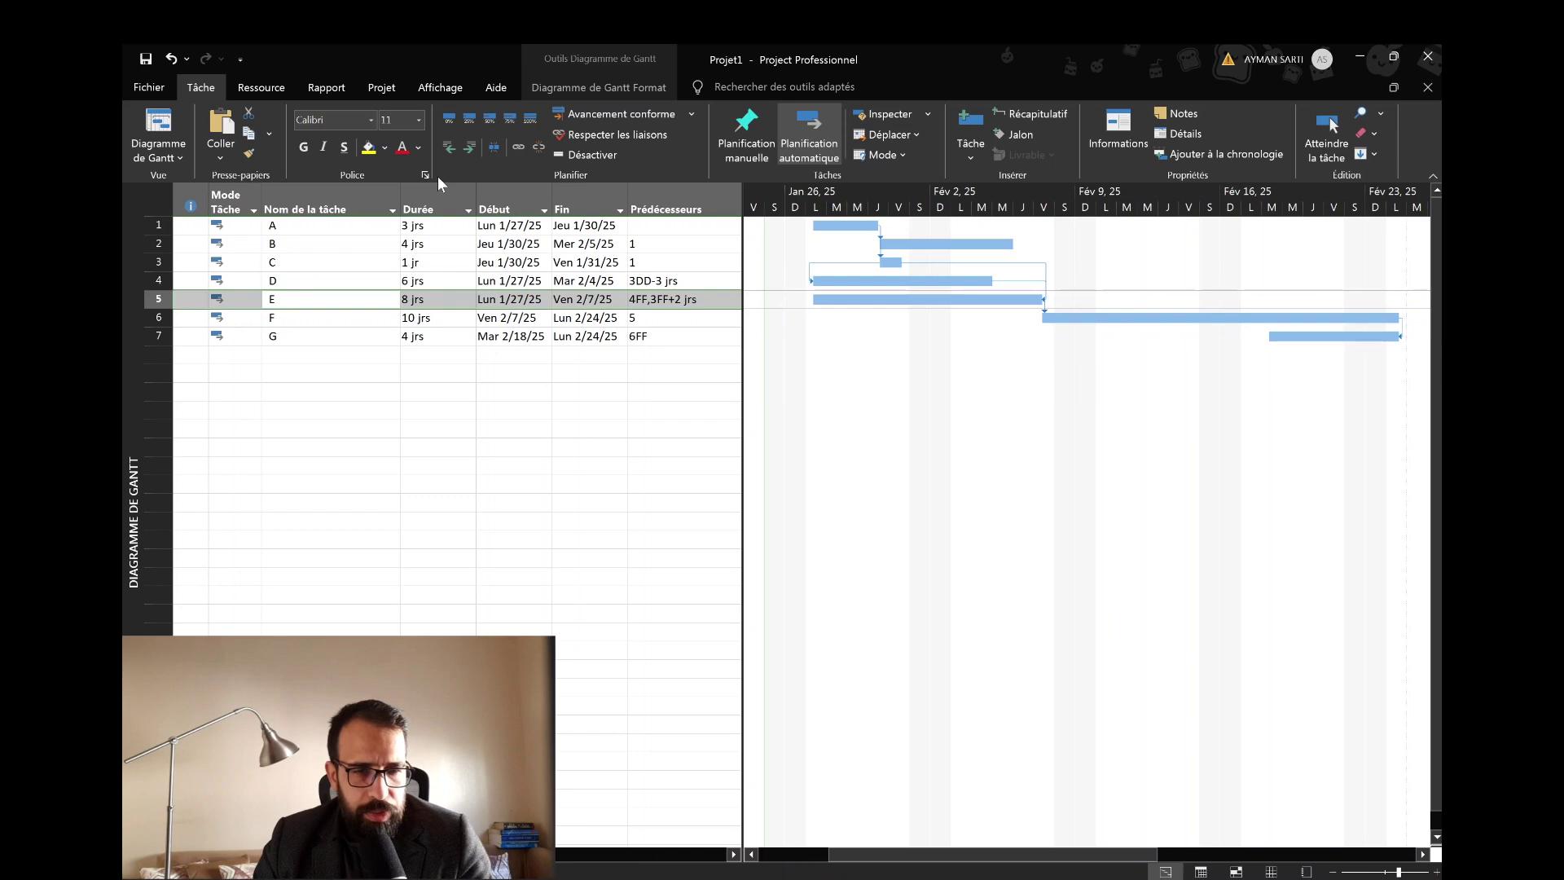
# Show the task form details below the Gantt chart and examine task B's predecessor, link type and lag.
pyautogui.click(424, 88)
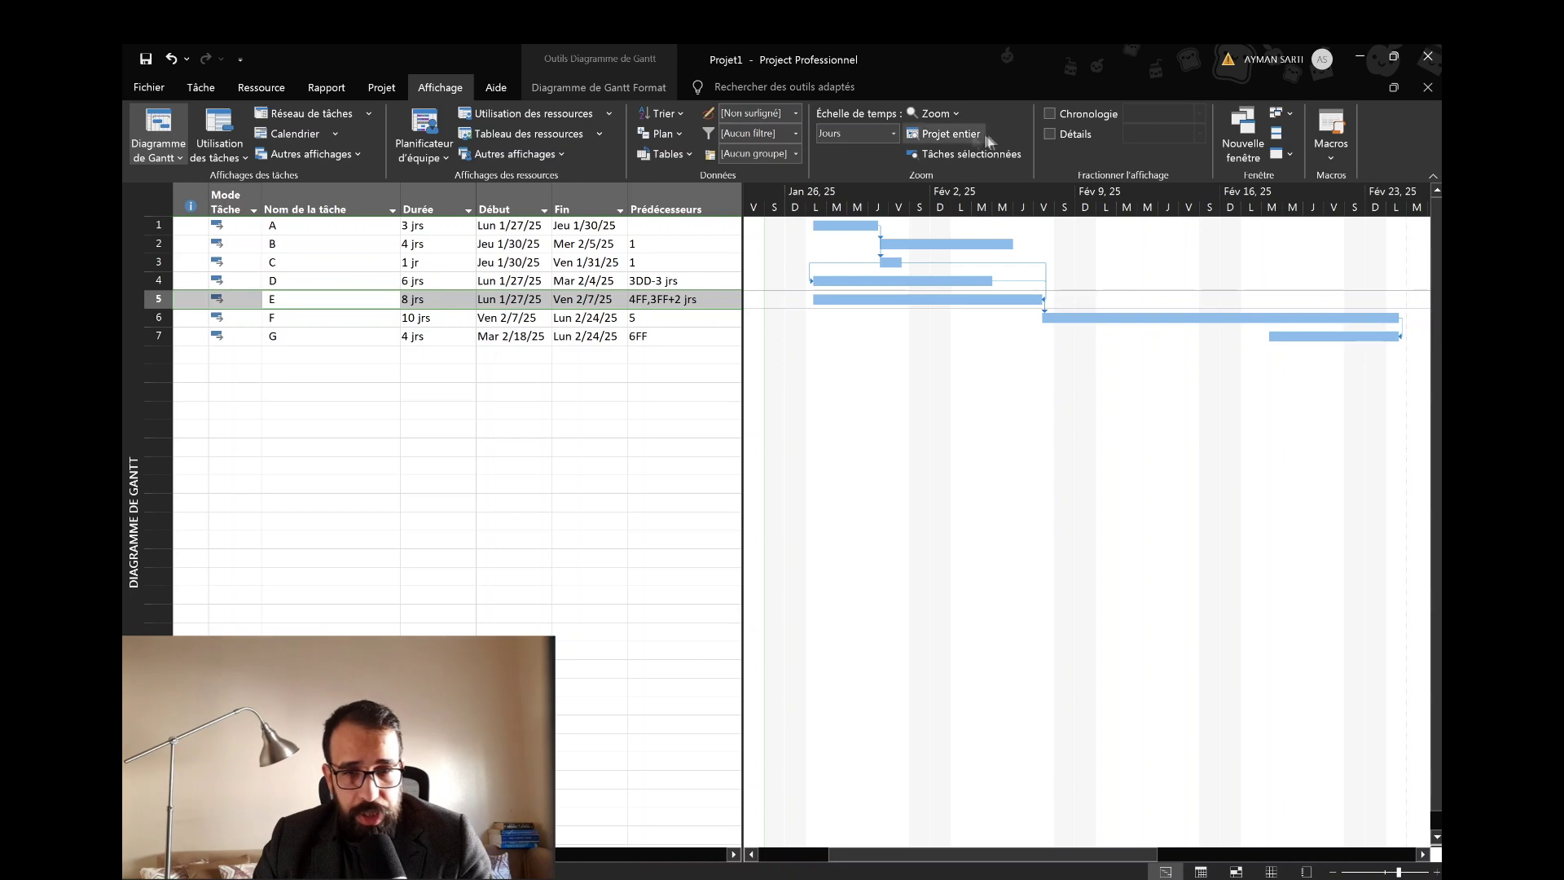
pyautogui.click(1049, 135)
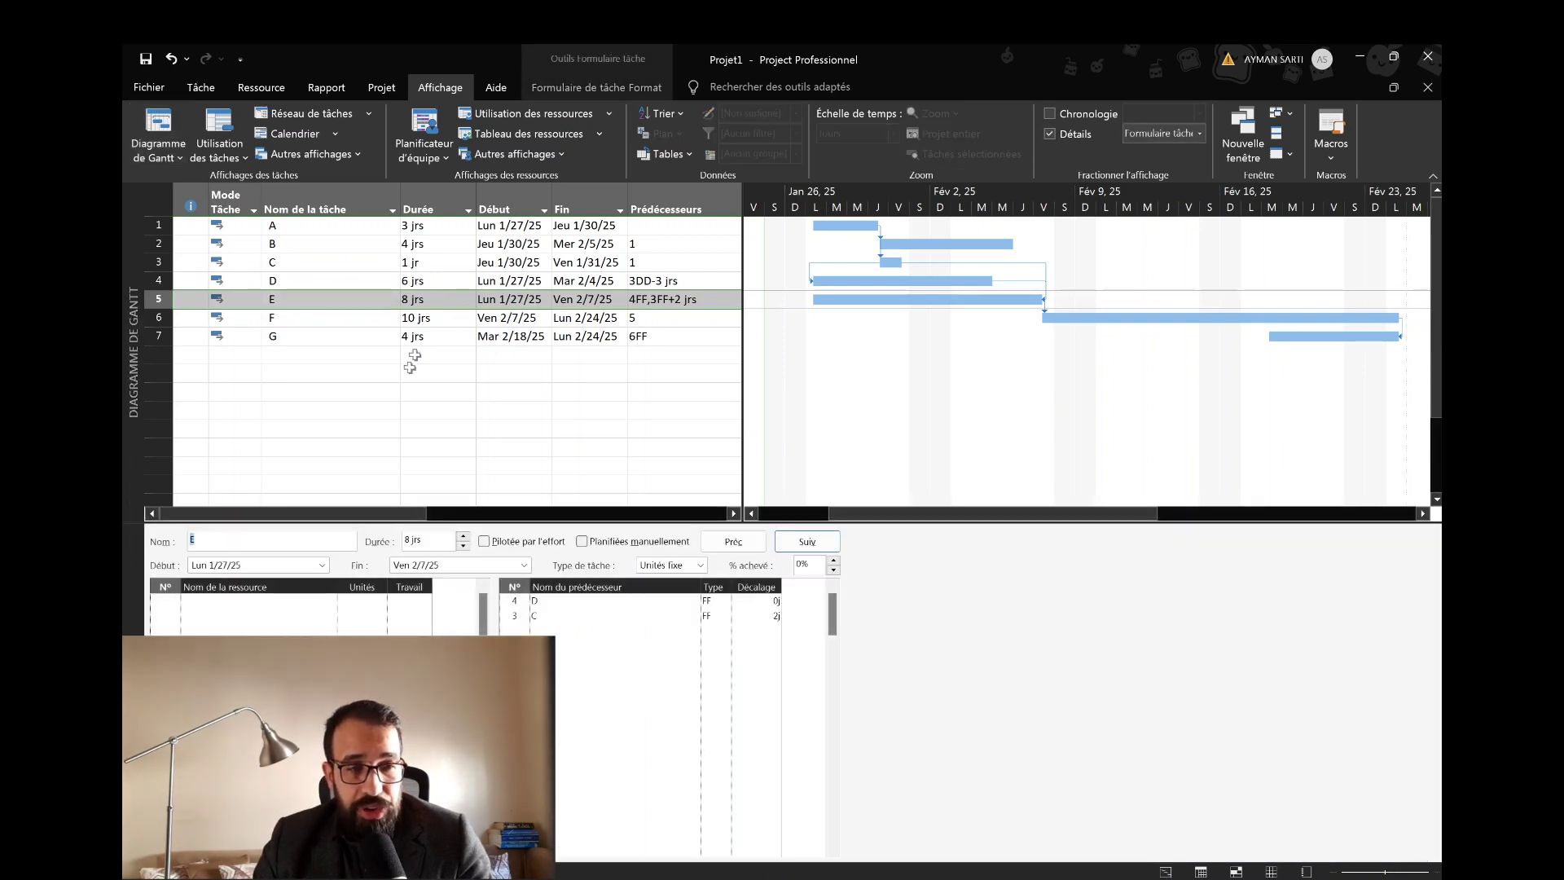
pyautogui.click(287, 244)
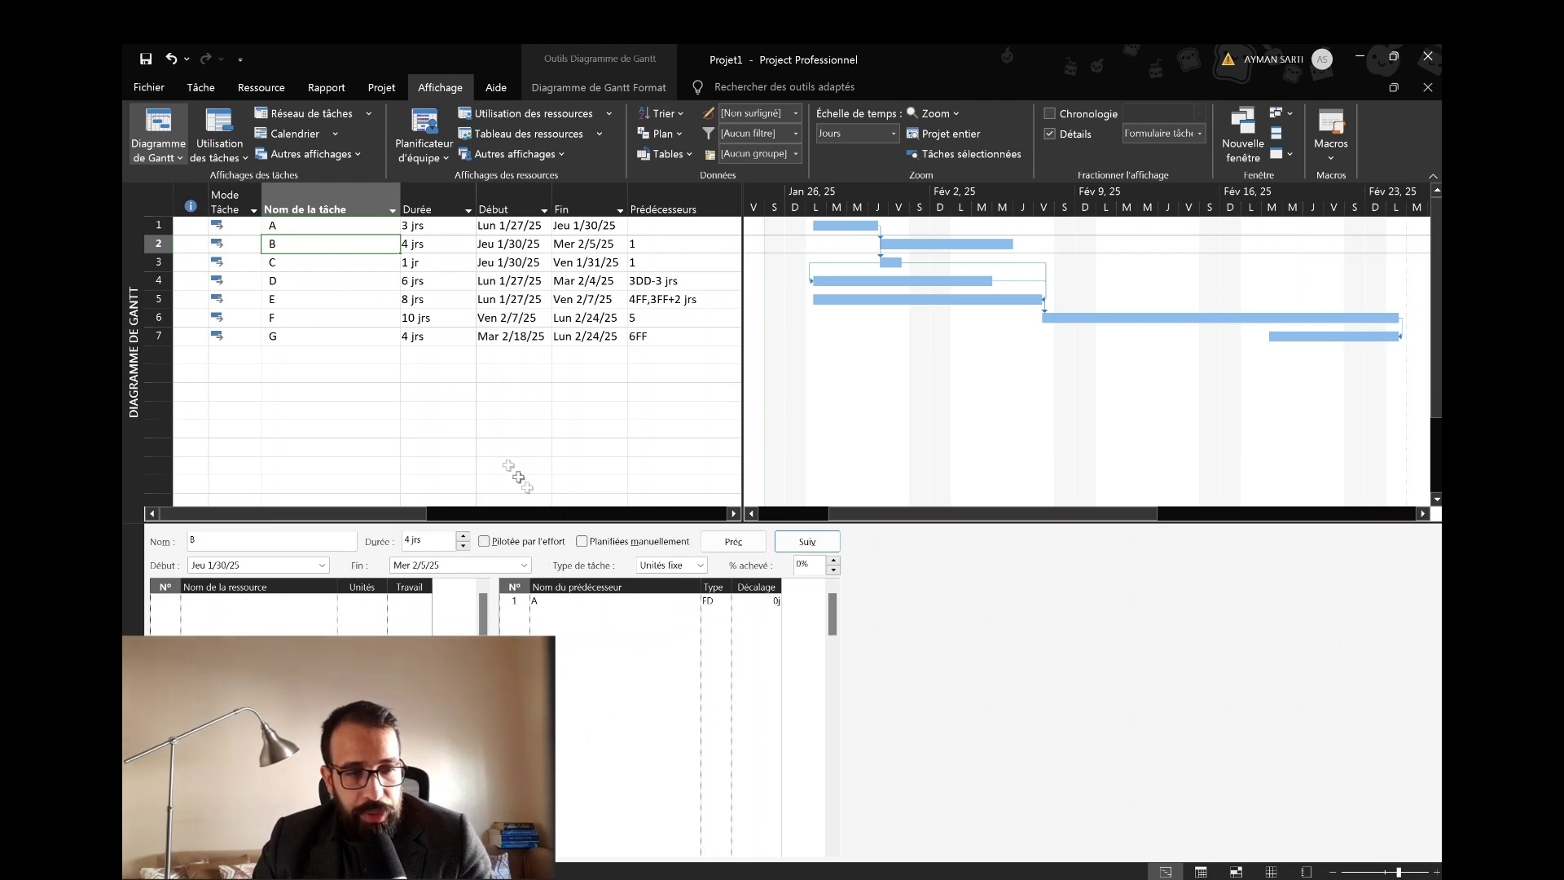
pyautogui.click(584, 602)
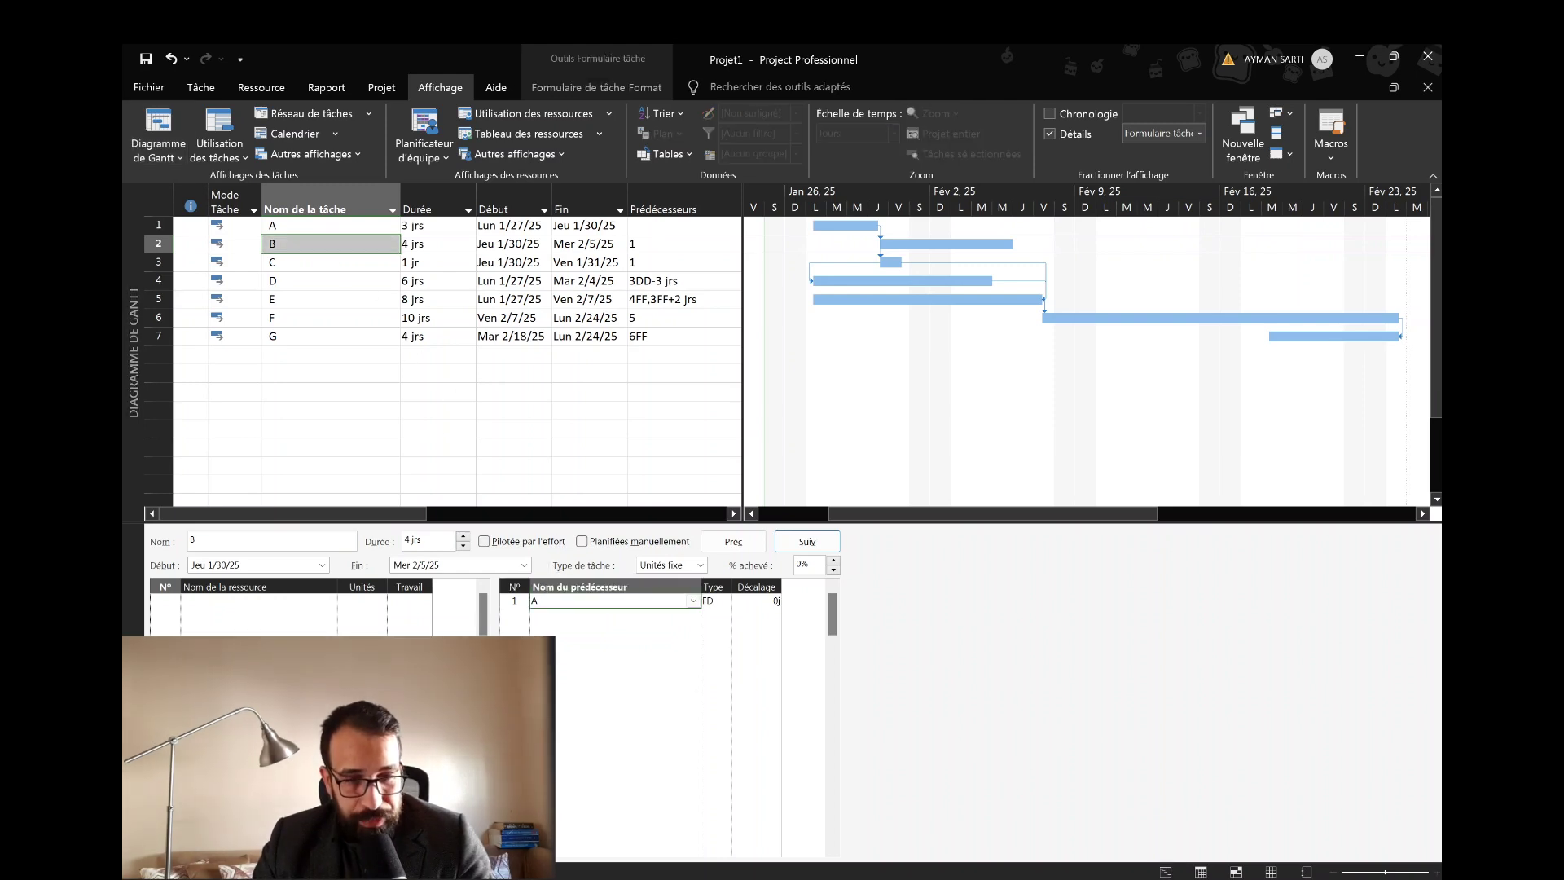
pyautogui.click(711, 602)
pyautogui.click(724, 601)
pyautogui.click(710, 632)
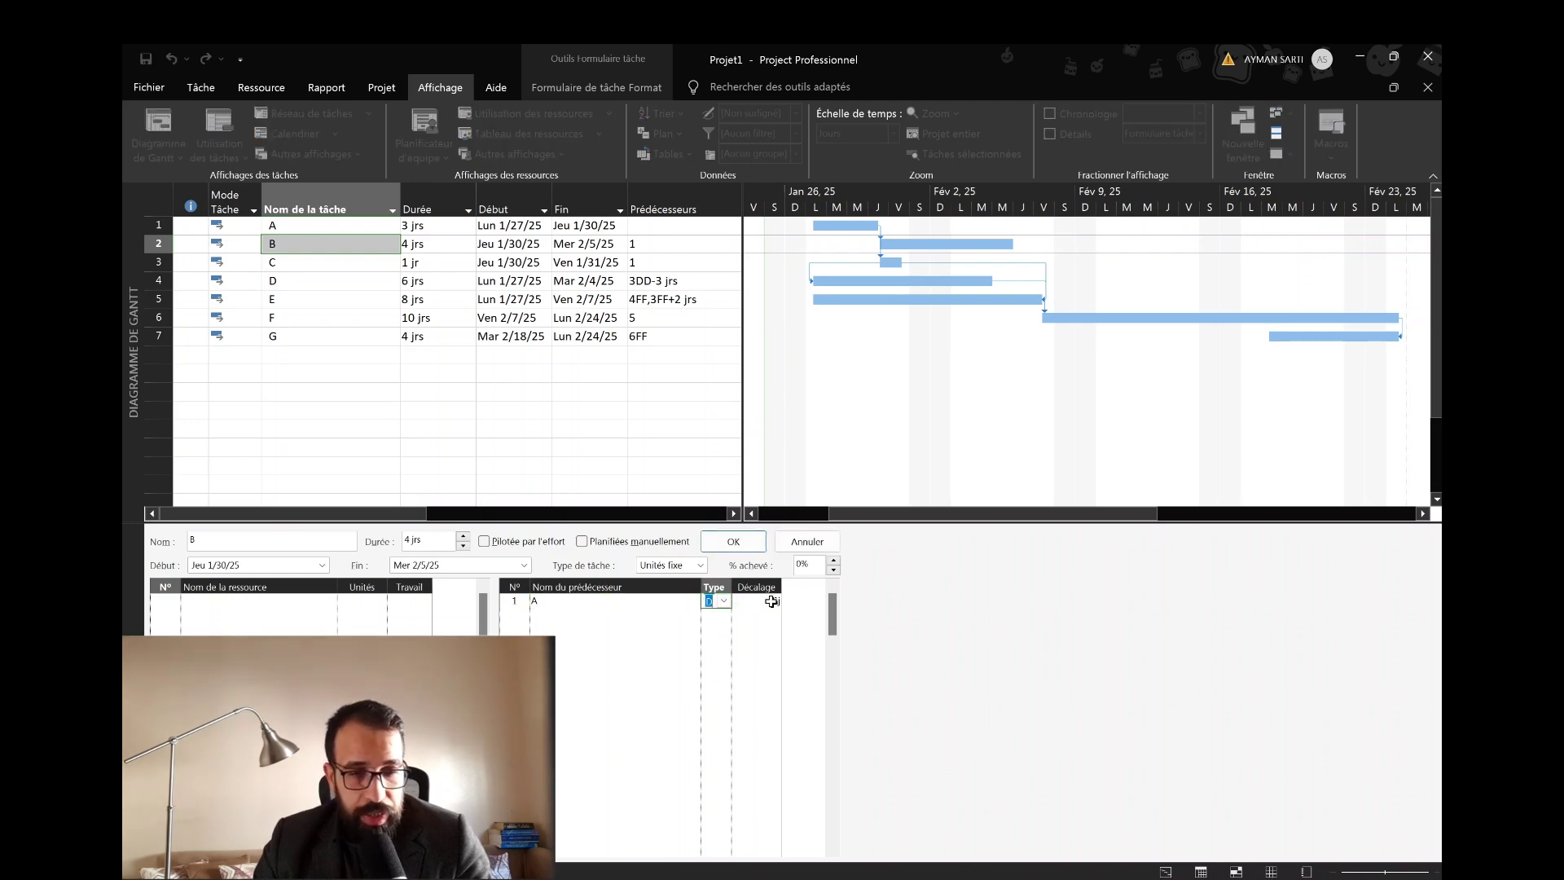
pyautogui.click(770, 601)
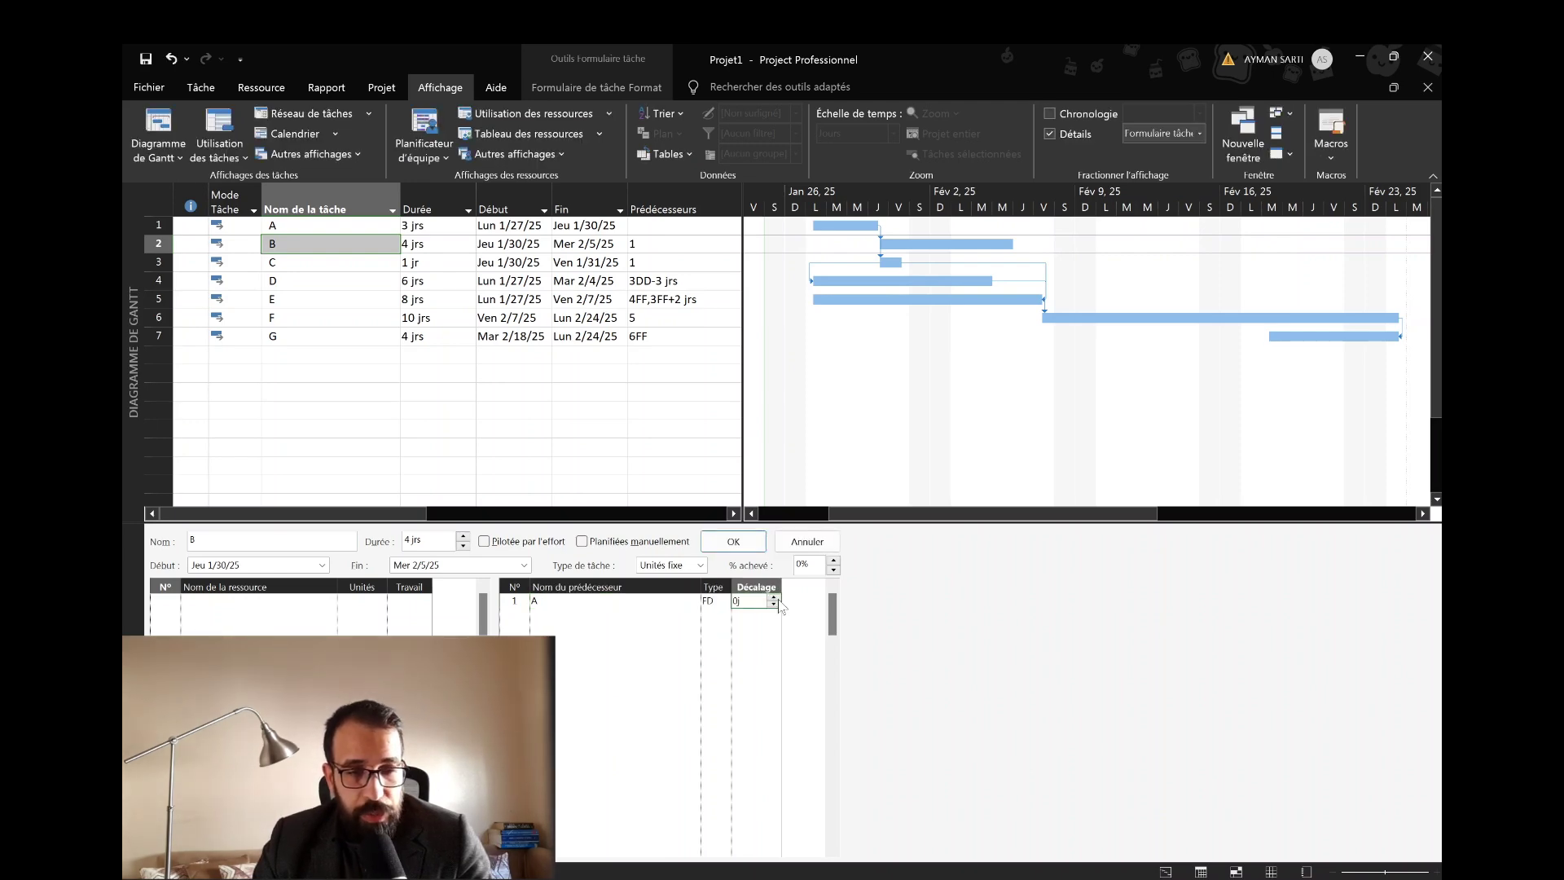
# Try to add task E as a second predecessor of task B with link type FD and a 1-day lag.
pyautogui.click(638, 615)
pyautogui.click(693, 615)
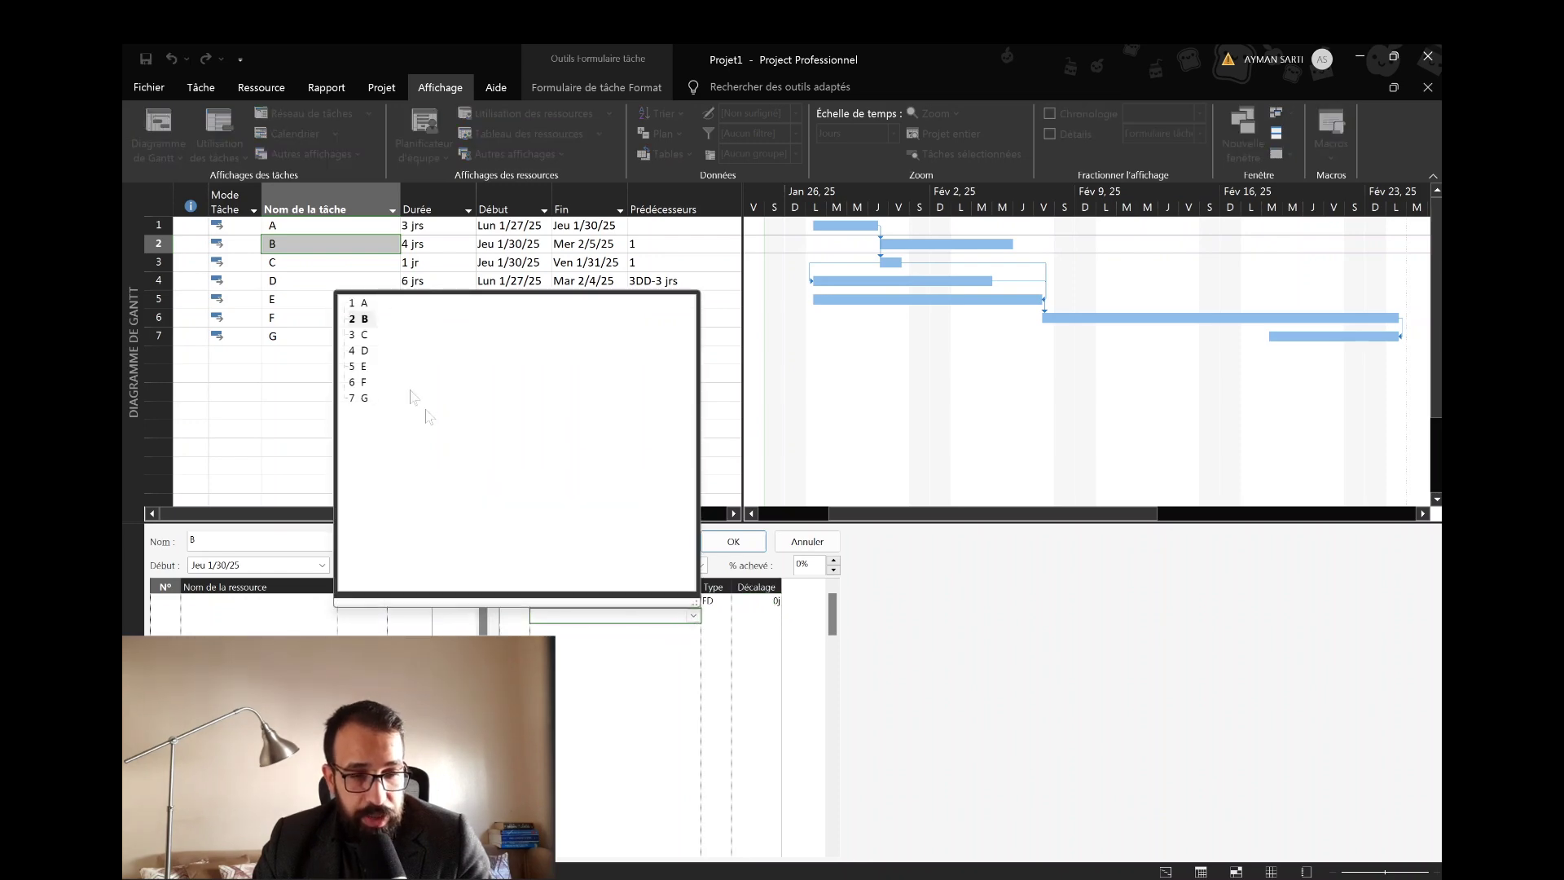
pyautogui.click(364, 367)
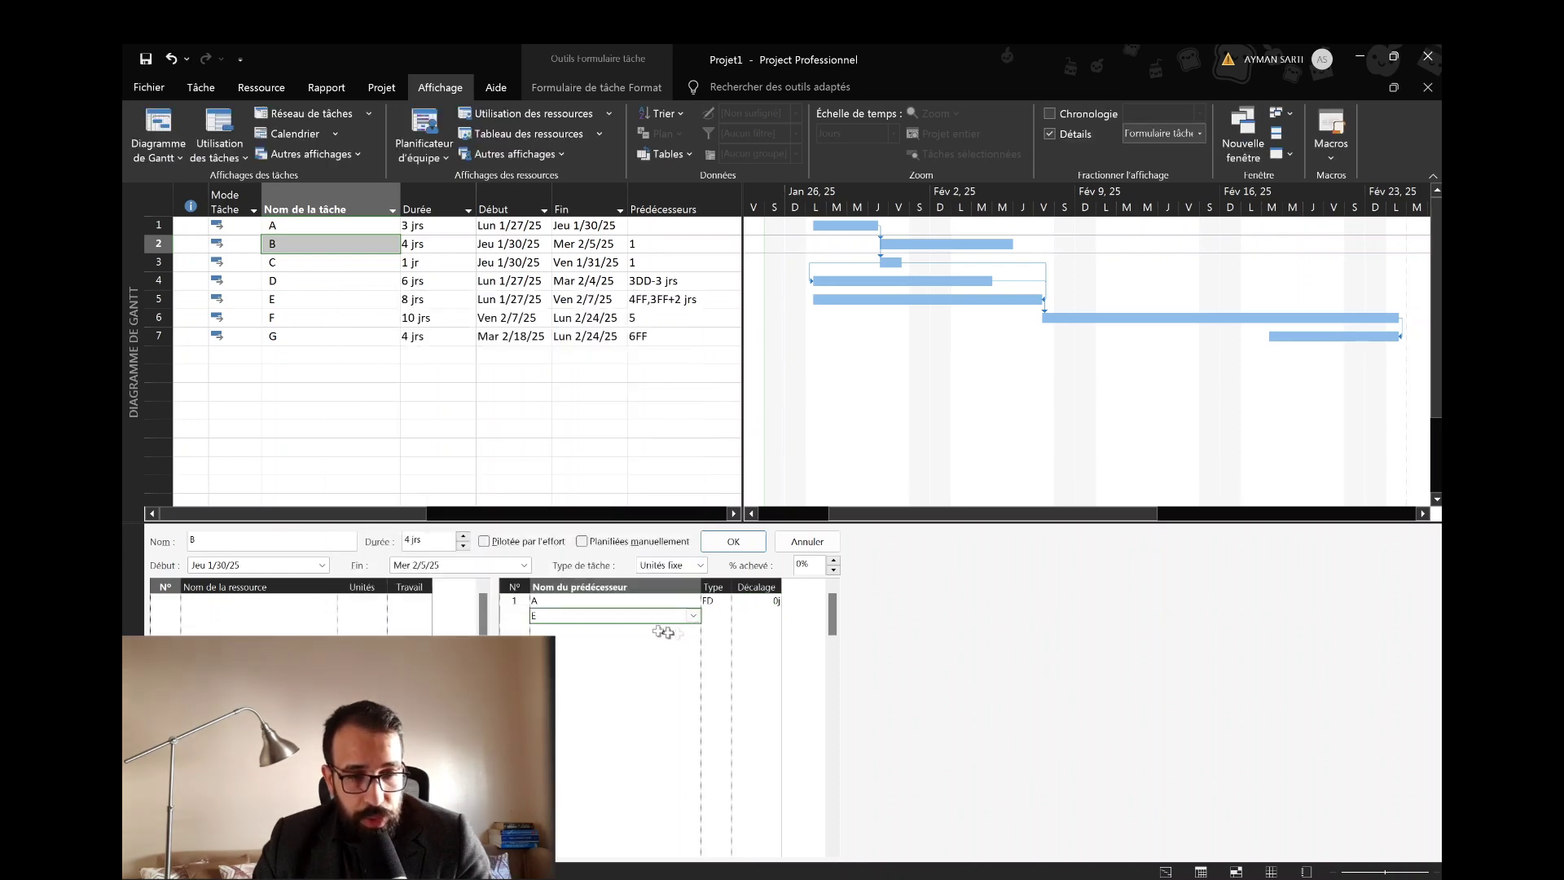
pyautogui.click(702, 612)
pyautogui.click(723, 614)
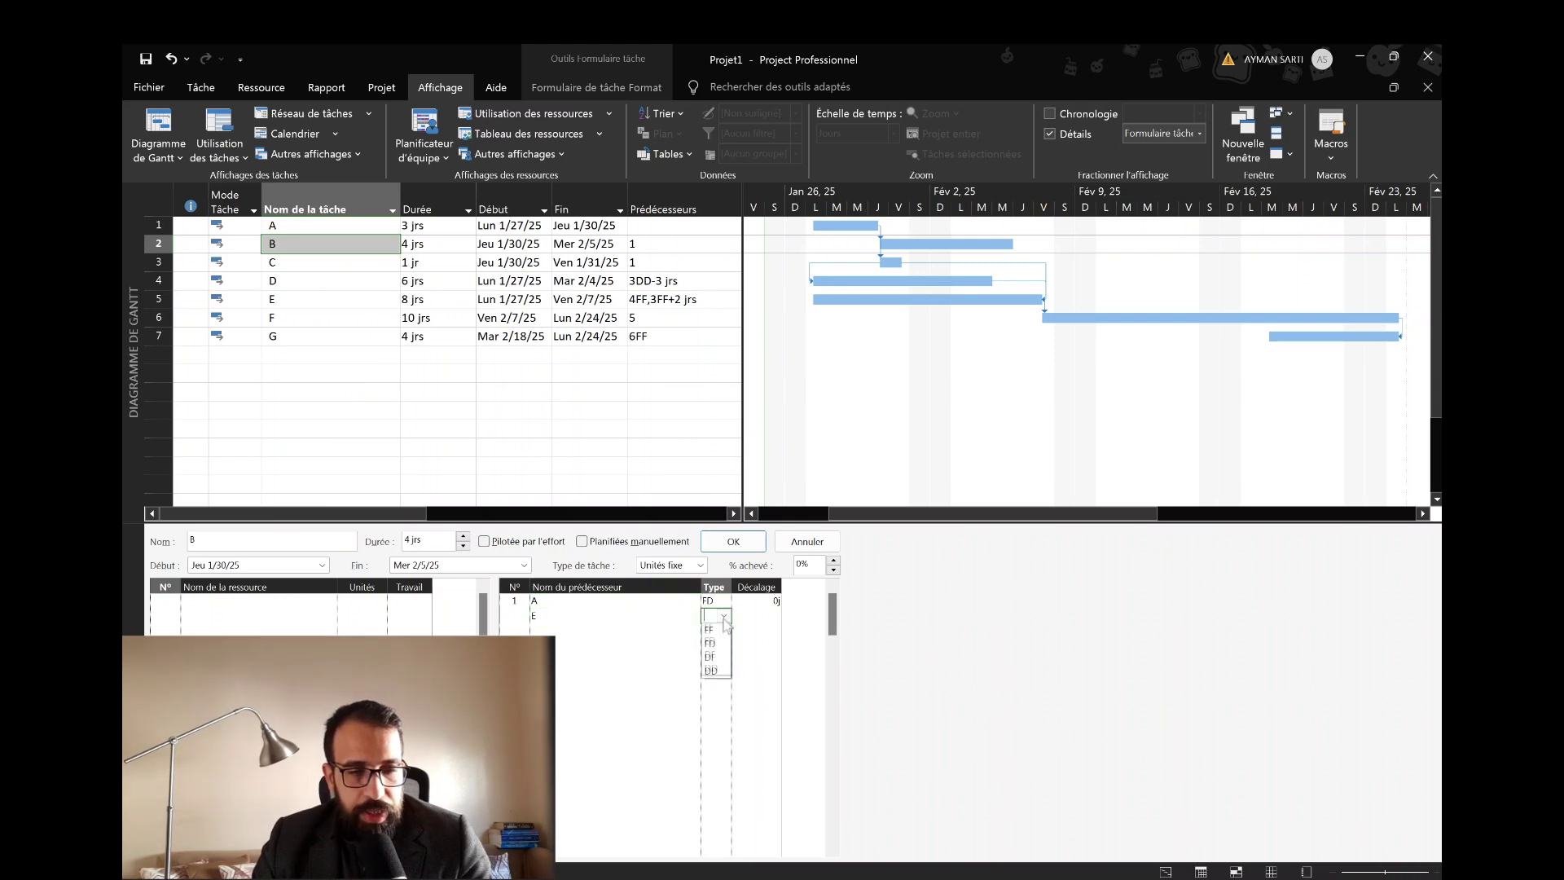
pyautogui.click(713, 628)
pyautogui.press('Home')
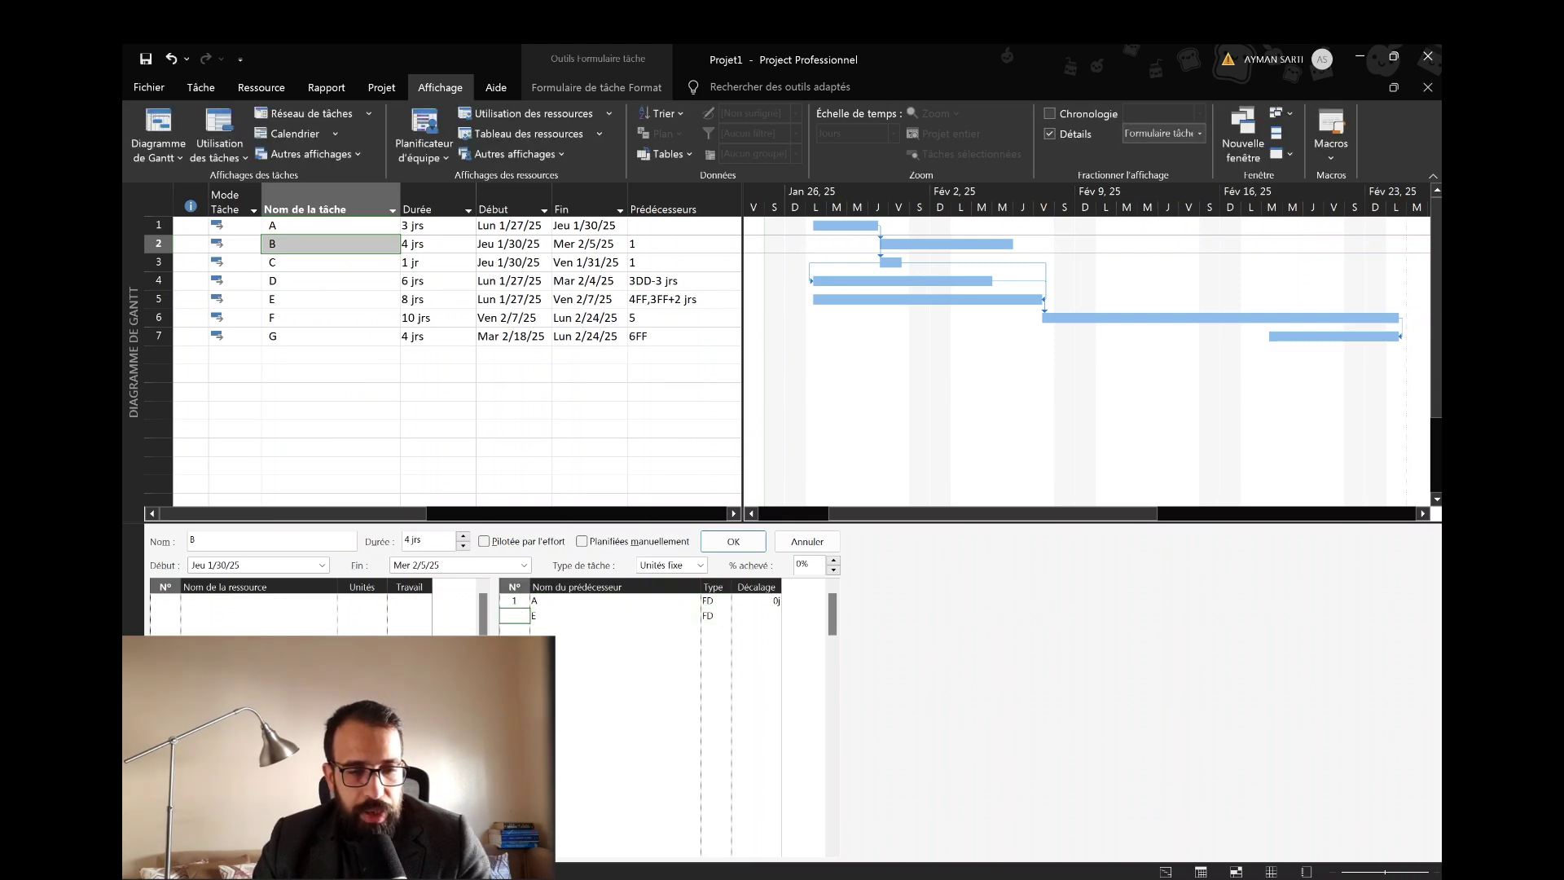
pyautogui.click(755, 615)
pyautogui.write('1j')
pyautogui.press('Escape')
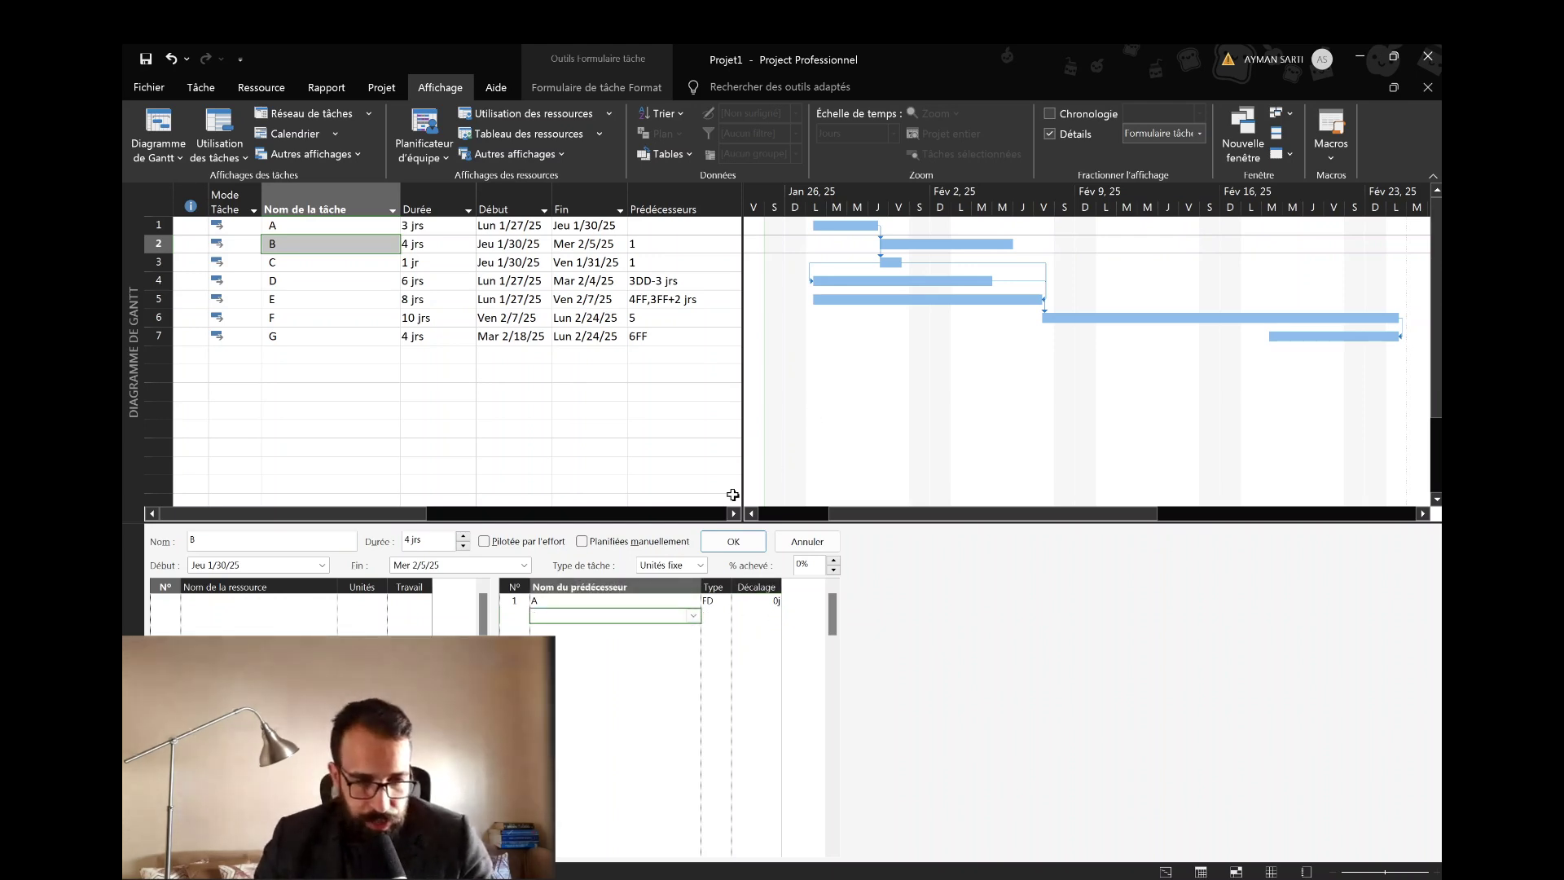
pyautogui.click(733, 541)
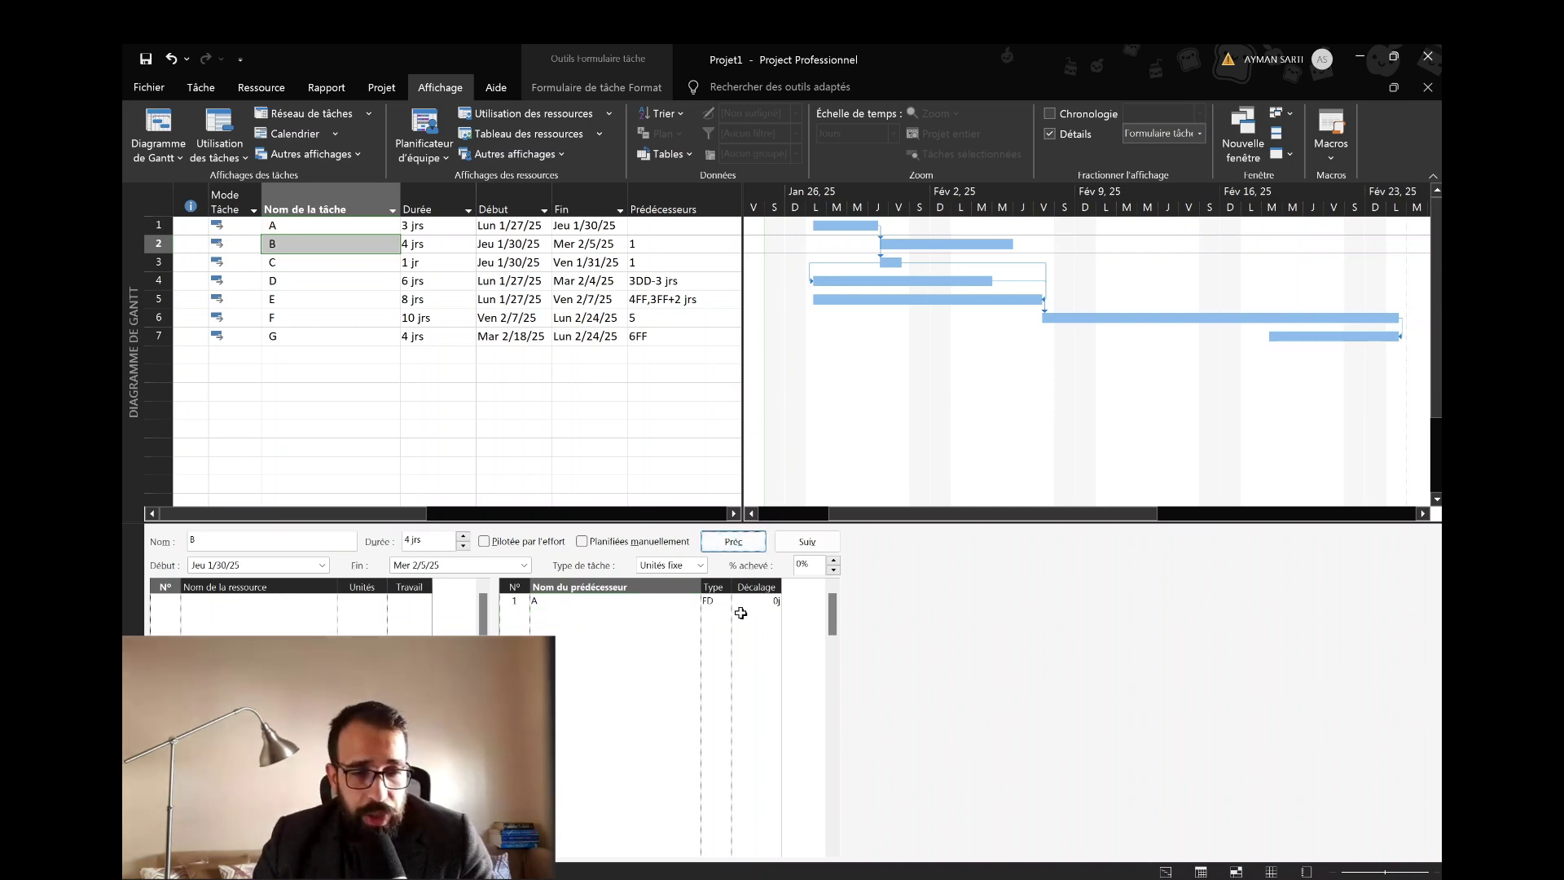
# Go forward and back through the remaining tasks in the task form to examine their predecessors, and hide the details pane.
pyautogui.click(806, 542)
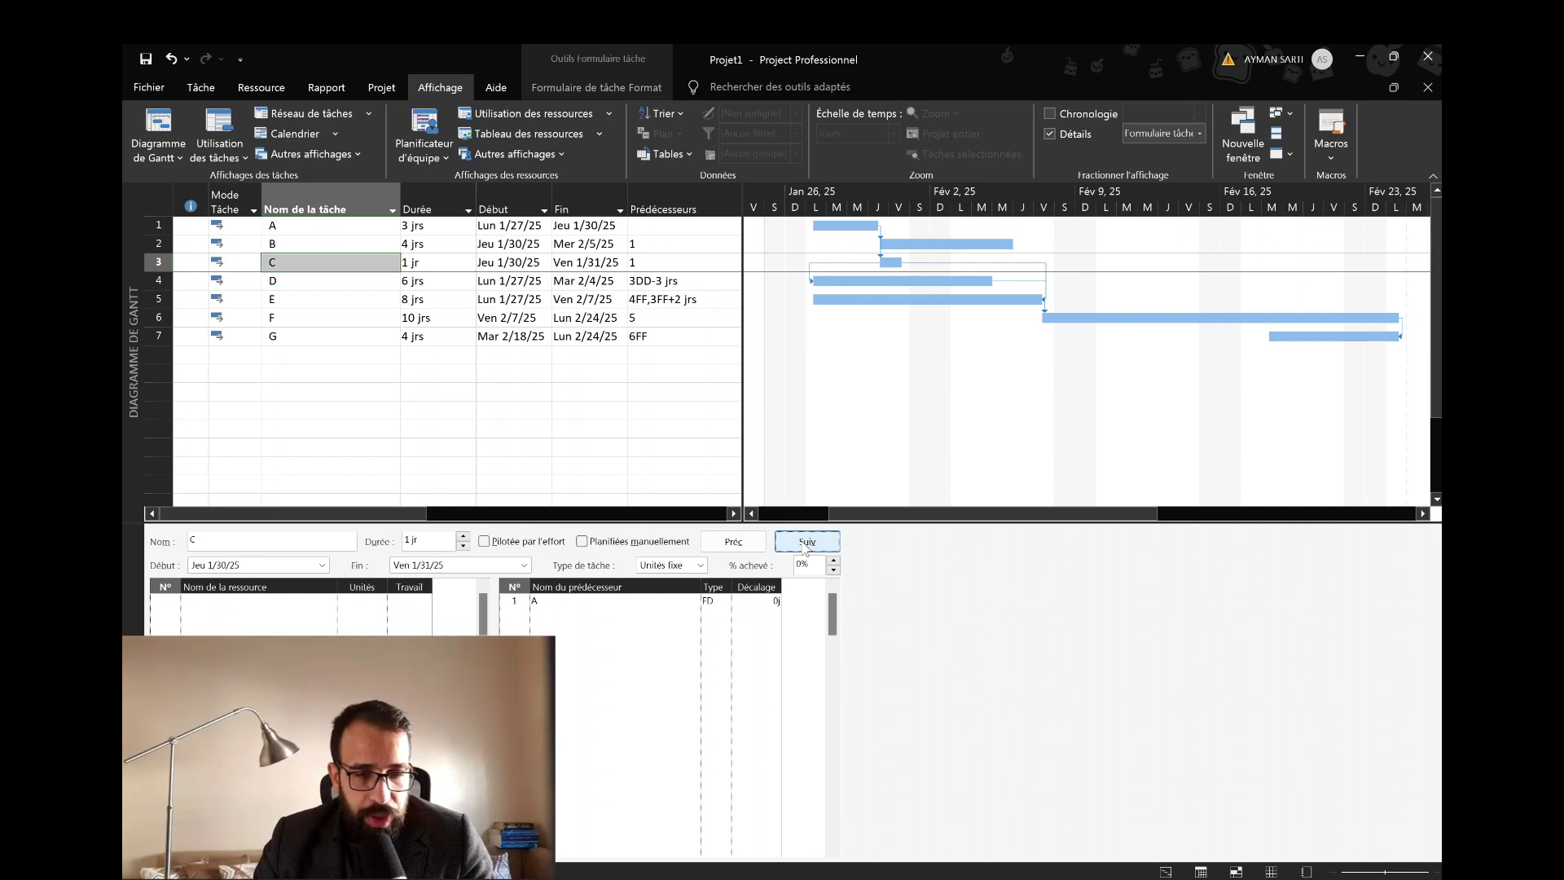
pyautogui.click(806, 542)
pyautogui.click(805, 543)
pyautogui.click(806, 542)
pyautogui.click(805, 542)
pyautogui.click(742, 549)
pyautogui.click(742, 548)
pyautogui.click(742, 549)
pyautogui.click(742, 548)
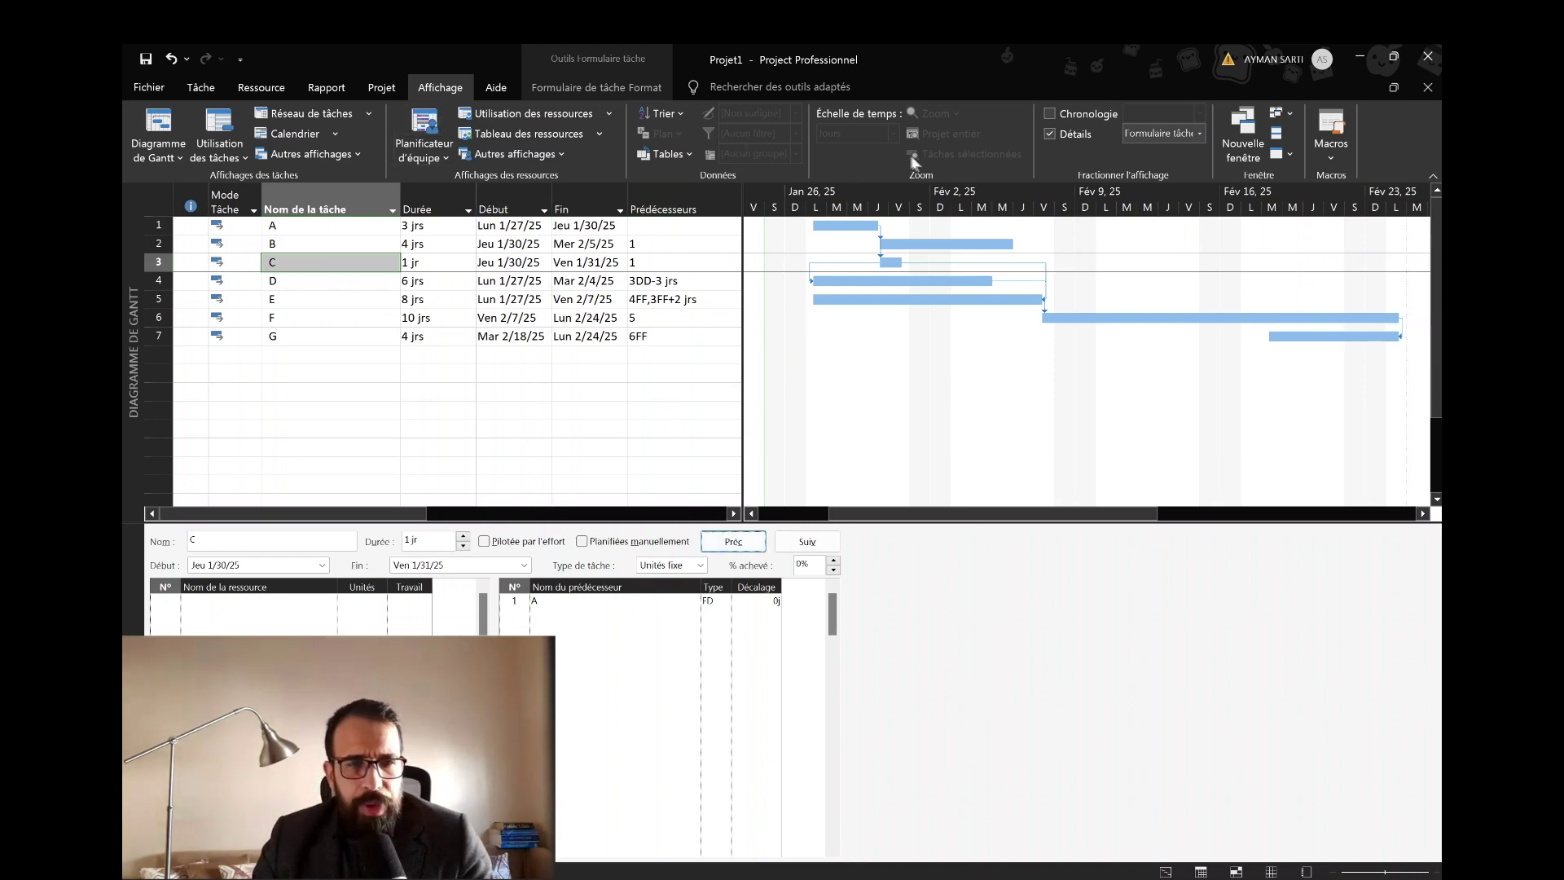
pyautogui.click(1049, 134)
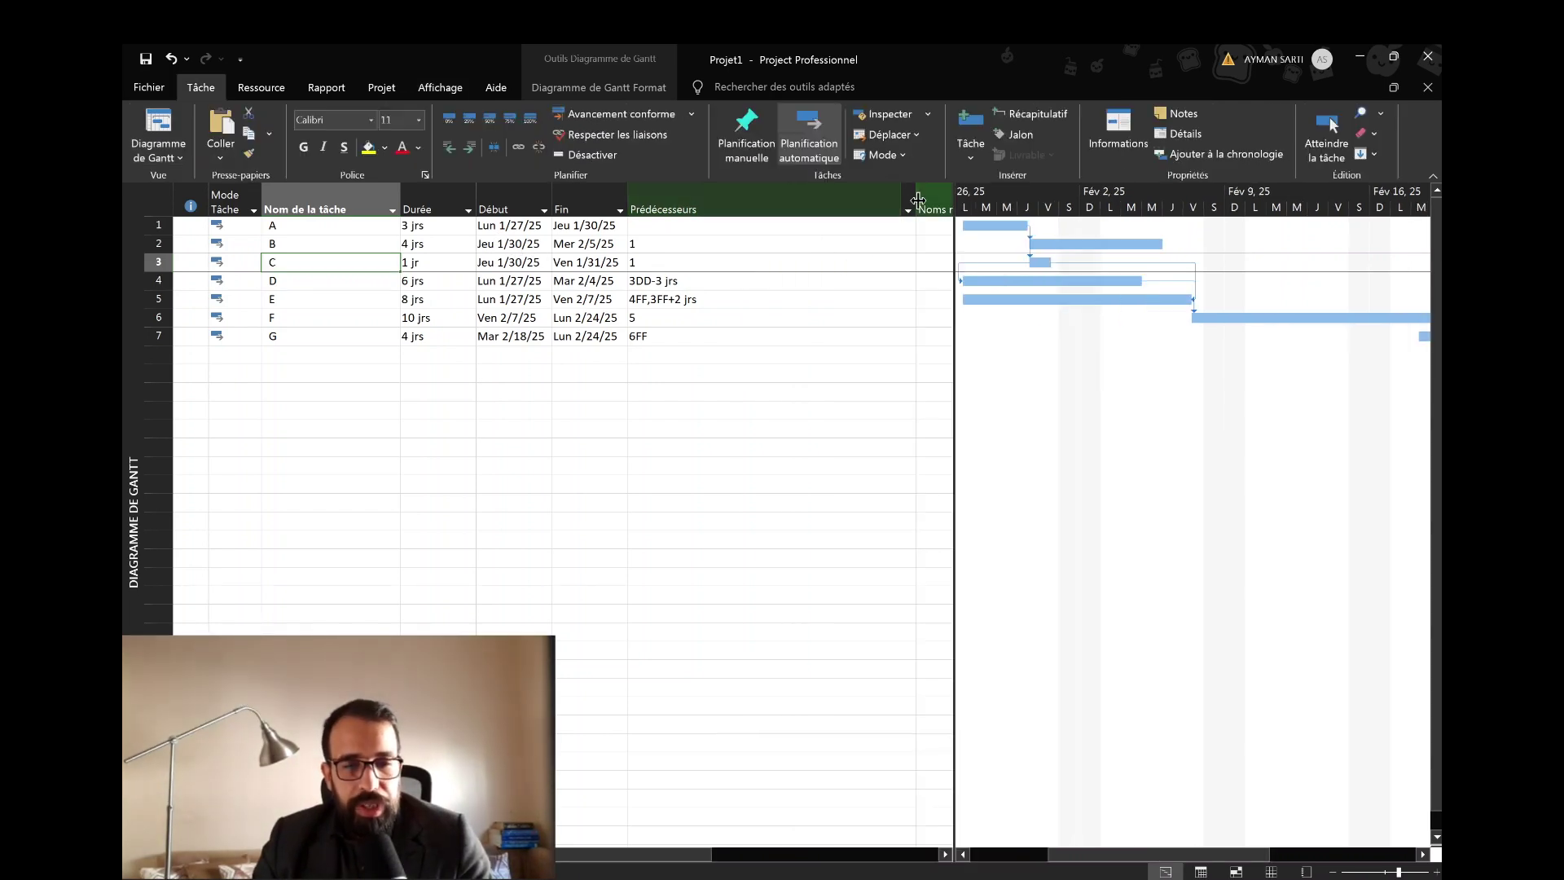
# Narrow the Prédécesseurs column so that the Noms ressources column fits in the task table.
pyautogui.click(917, 201)
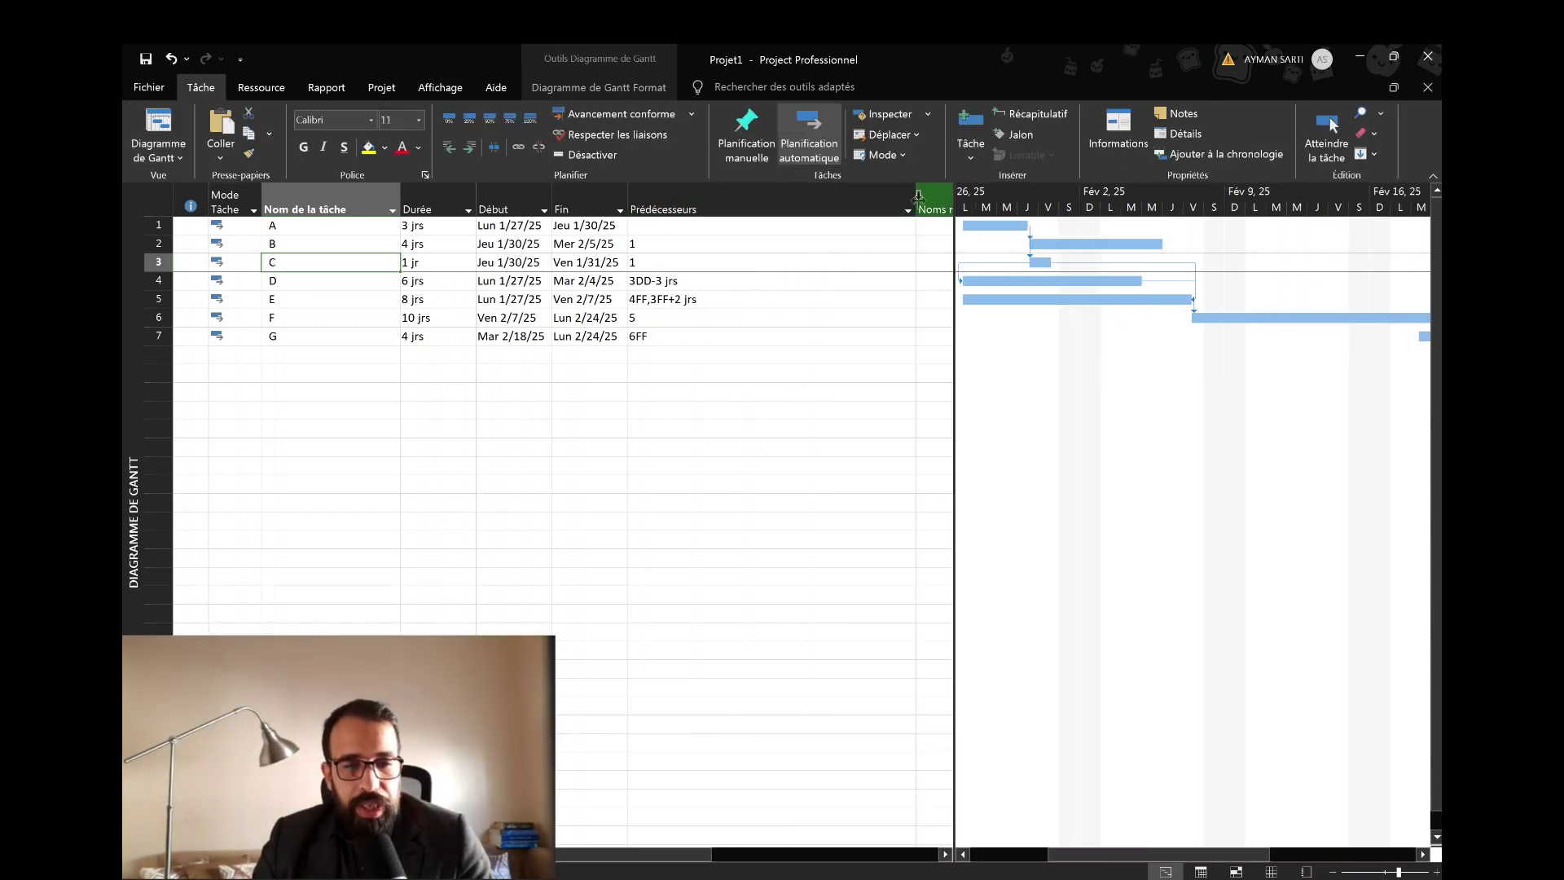
pyautogui.moveTo(917, 200); pyautogui.dragTo(719, 202)
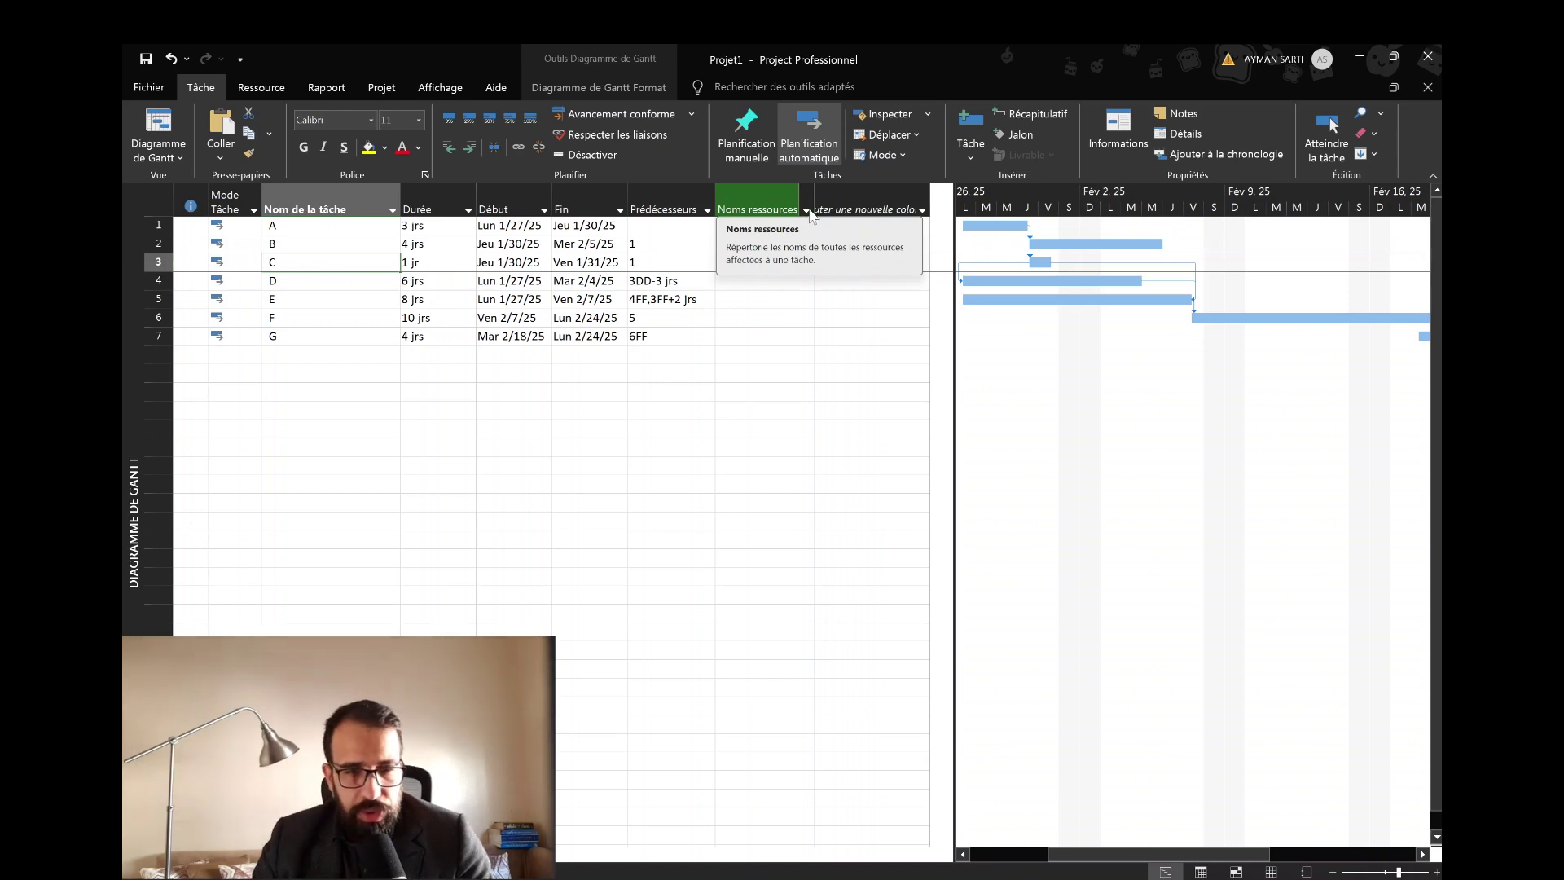
# Add a Marge libre column after Noms ressources in the task table and check the free slack of tasks B and D.
pyautogui.click(871, 225)
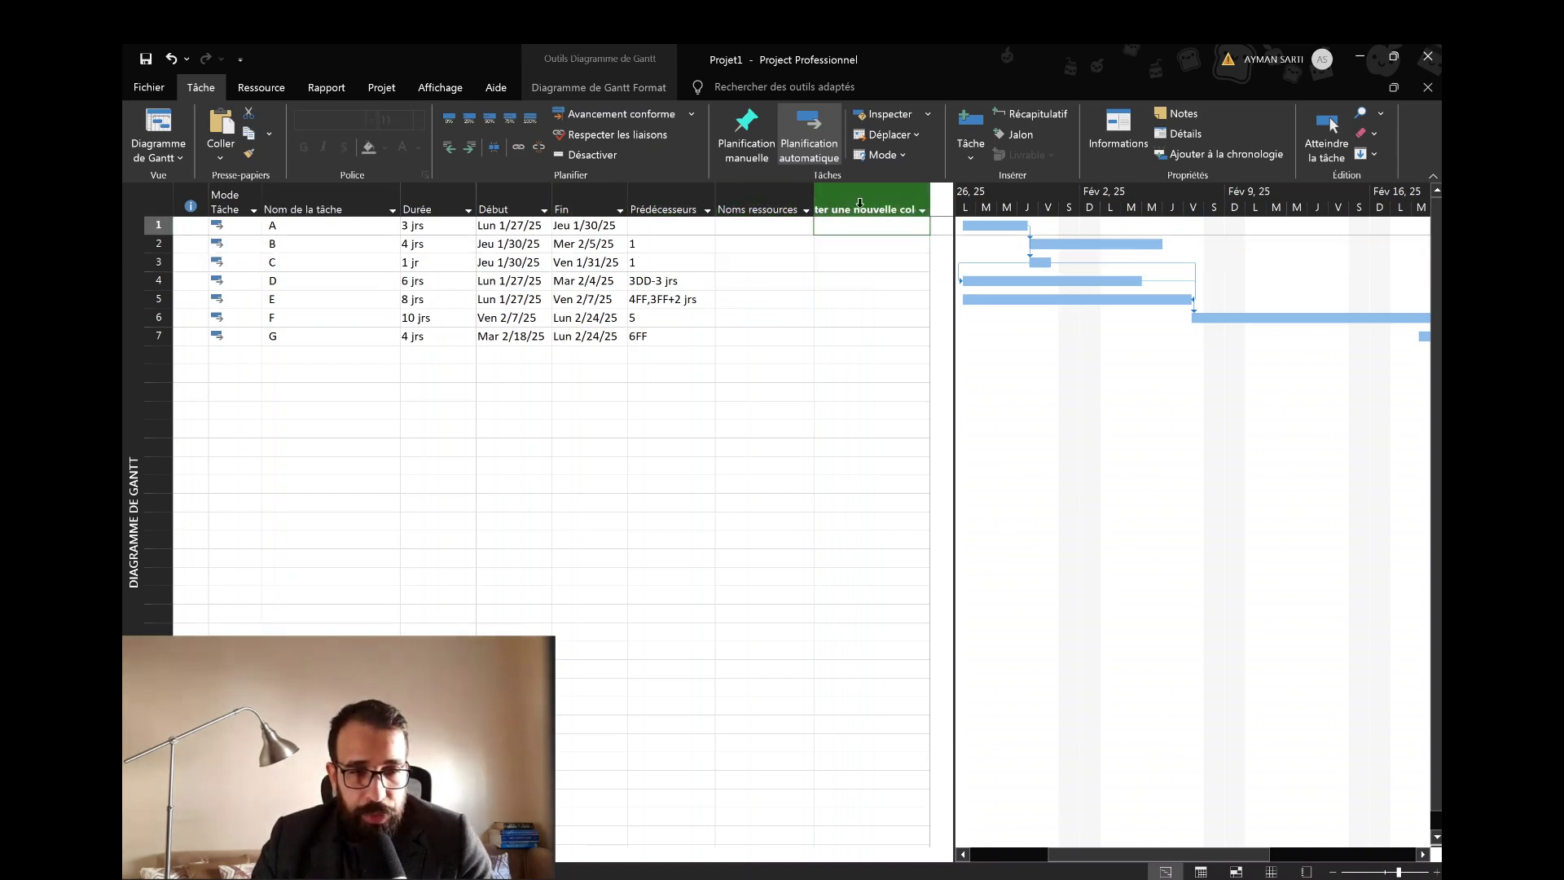
pyautogui.click(921, 207)
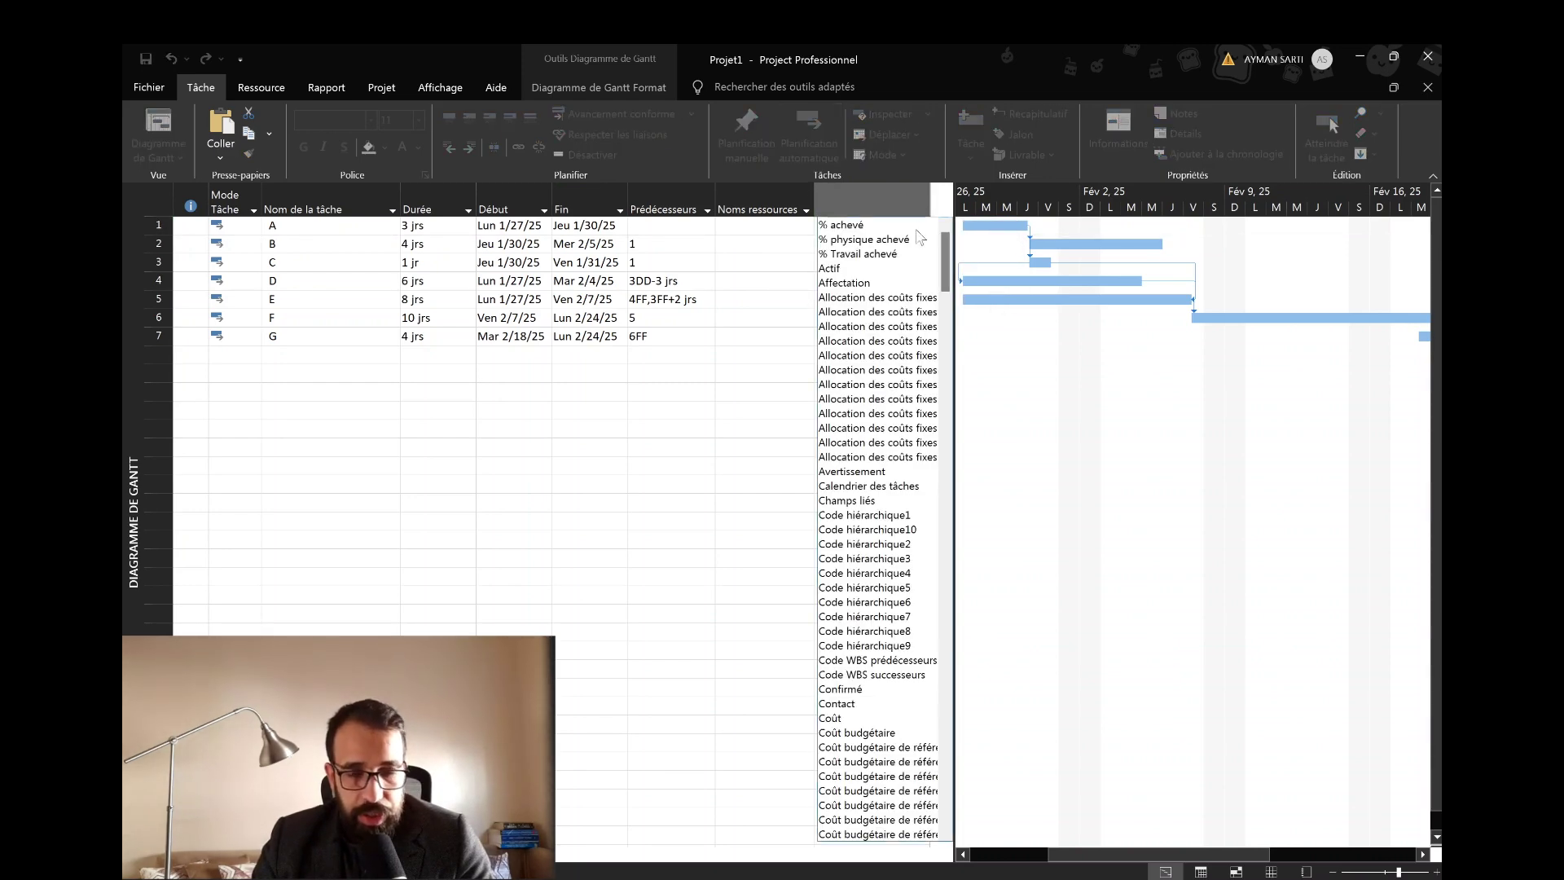
pyautogui.scroll(-5, 888, 276)
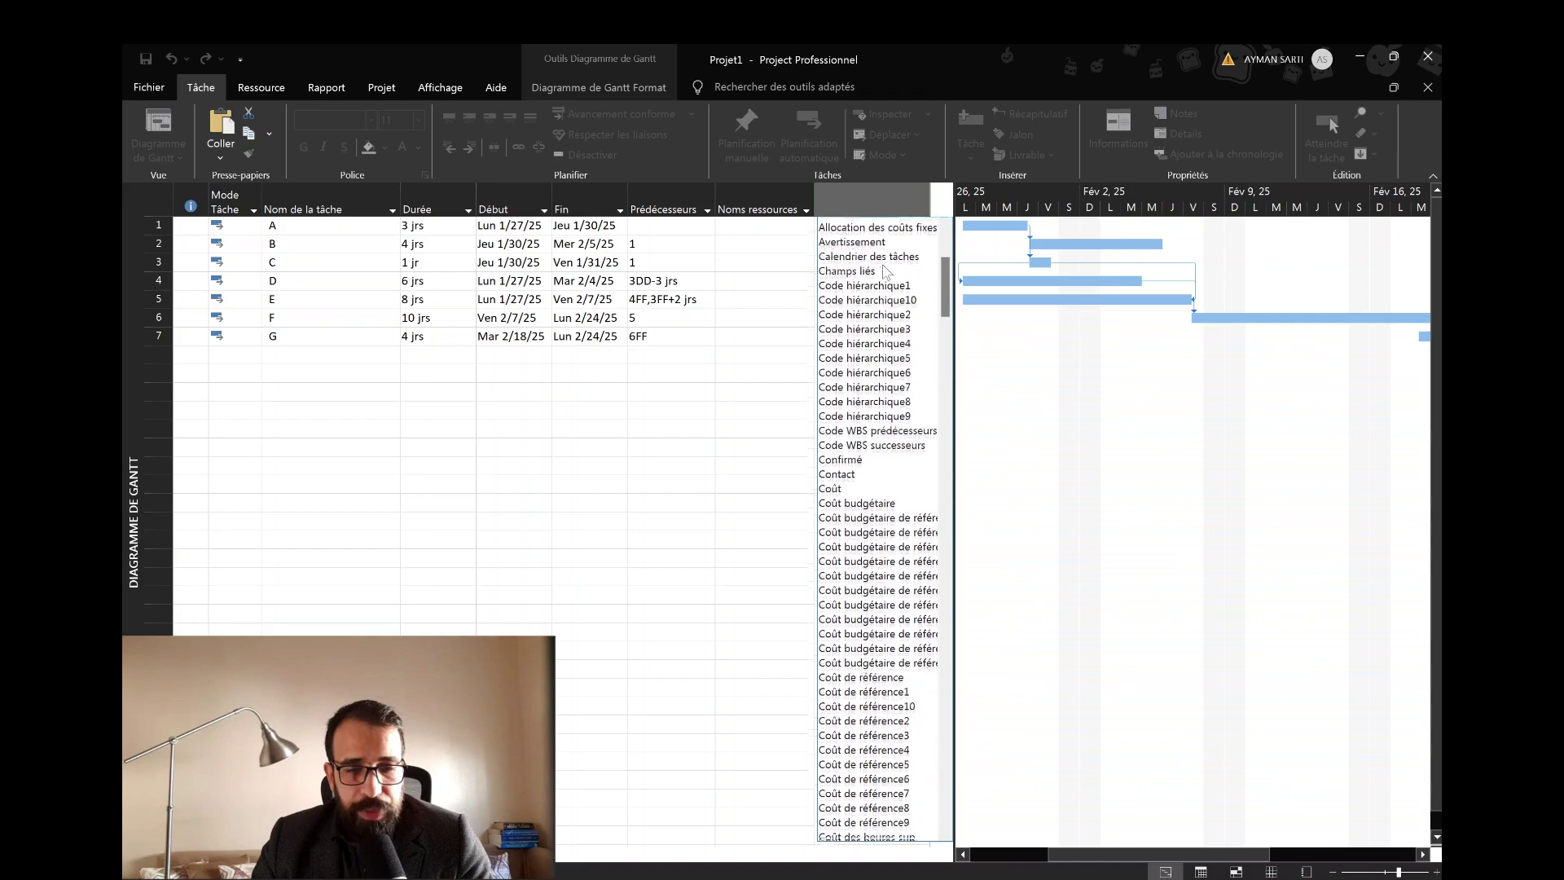
pyautogui.scroll(3, 899, 315)
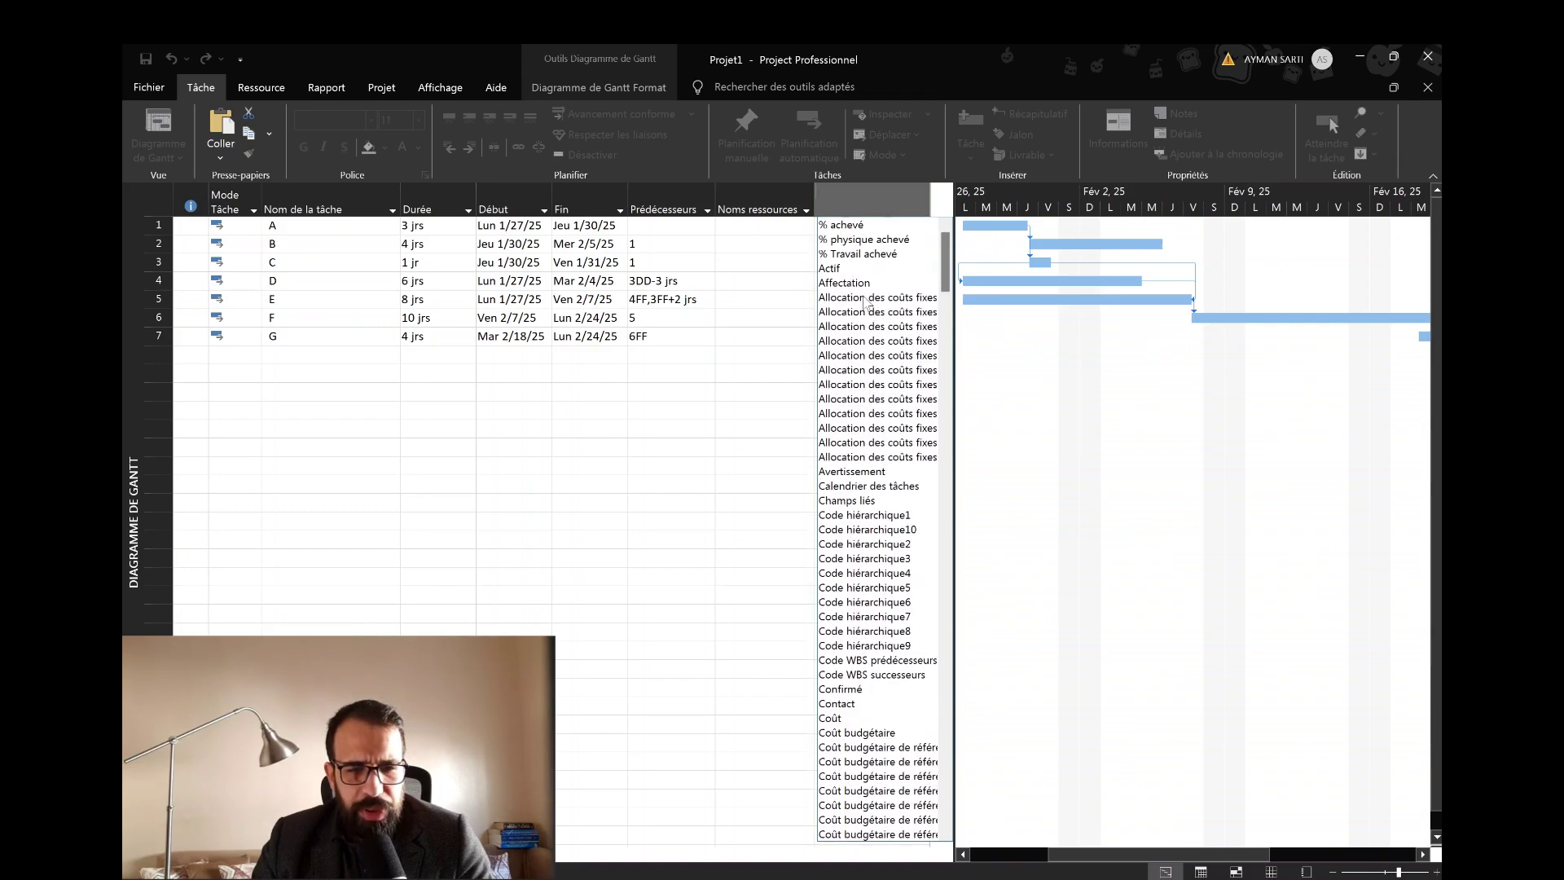
pyautogui.scroll(-6, 868, 326)
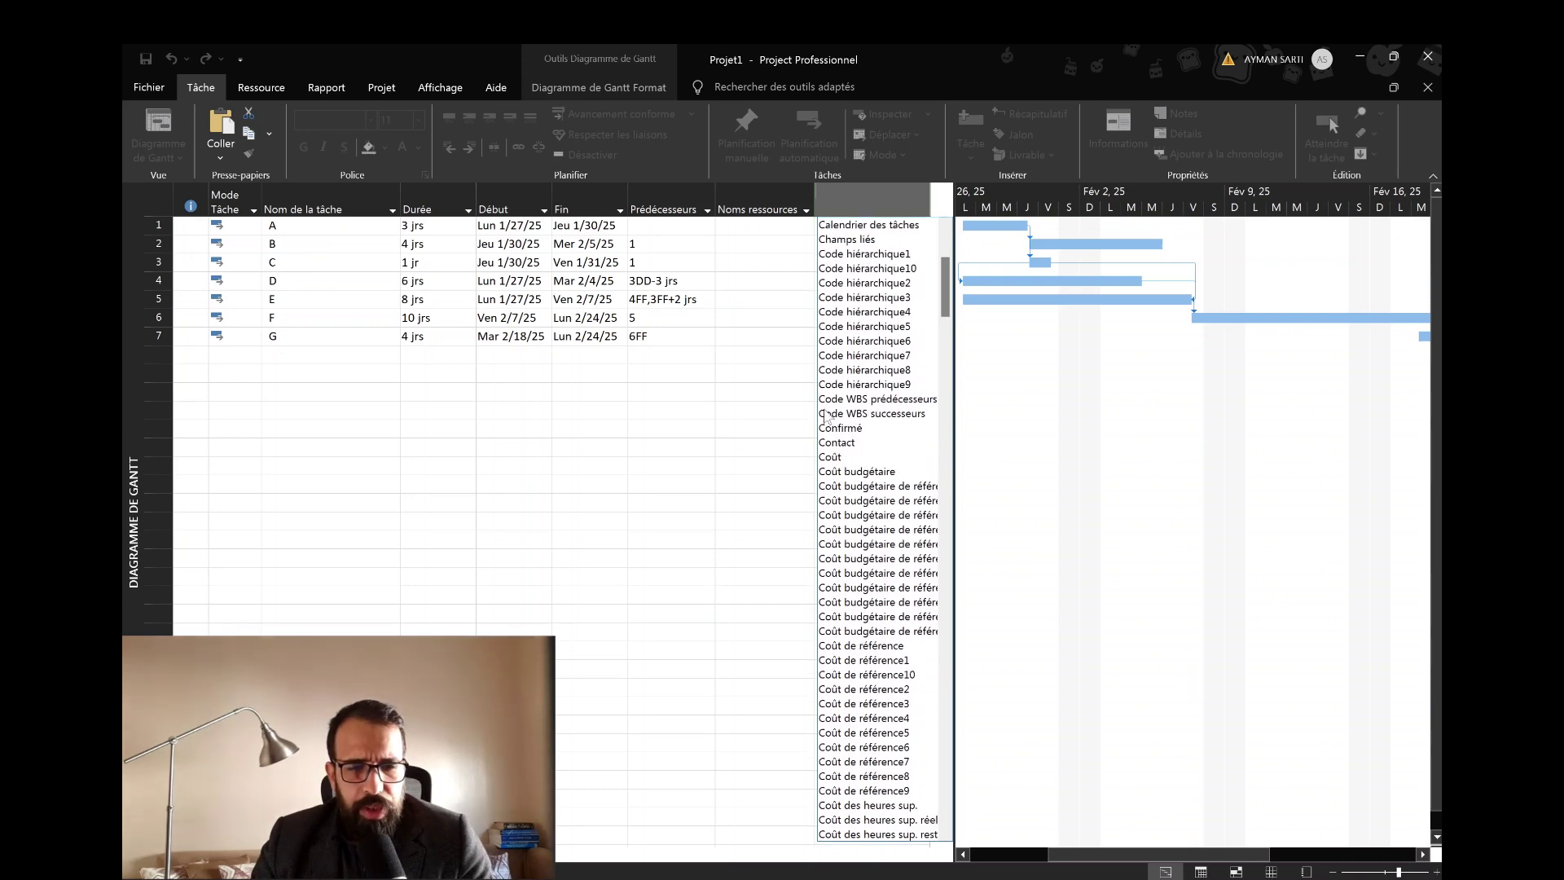
pyautogui.scroll(-5, 883, 518)
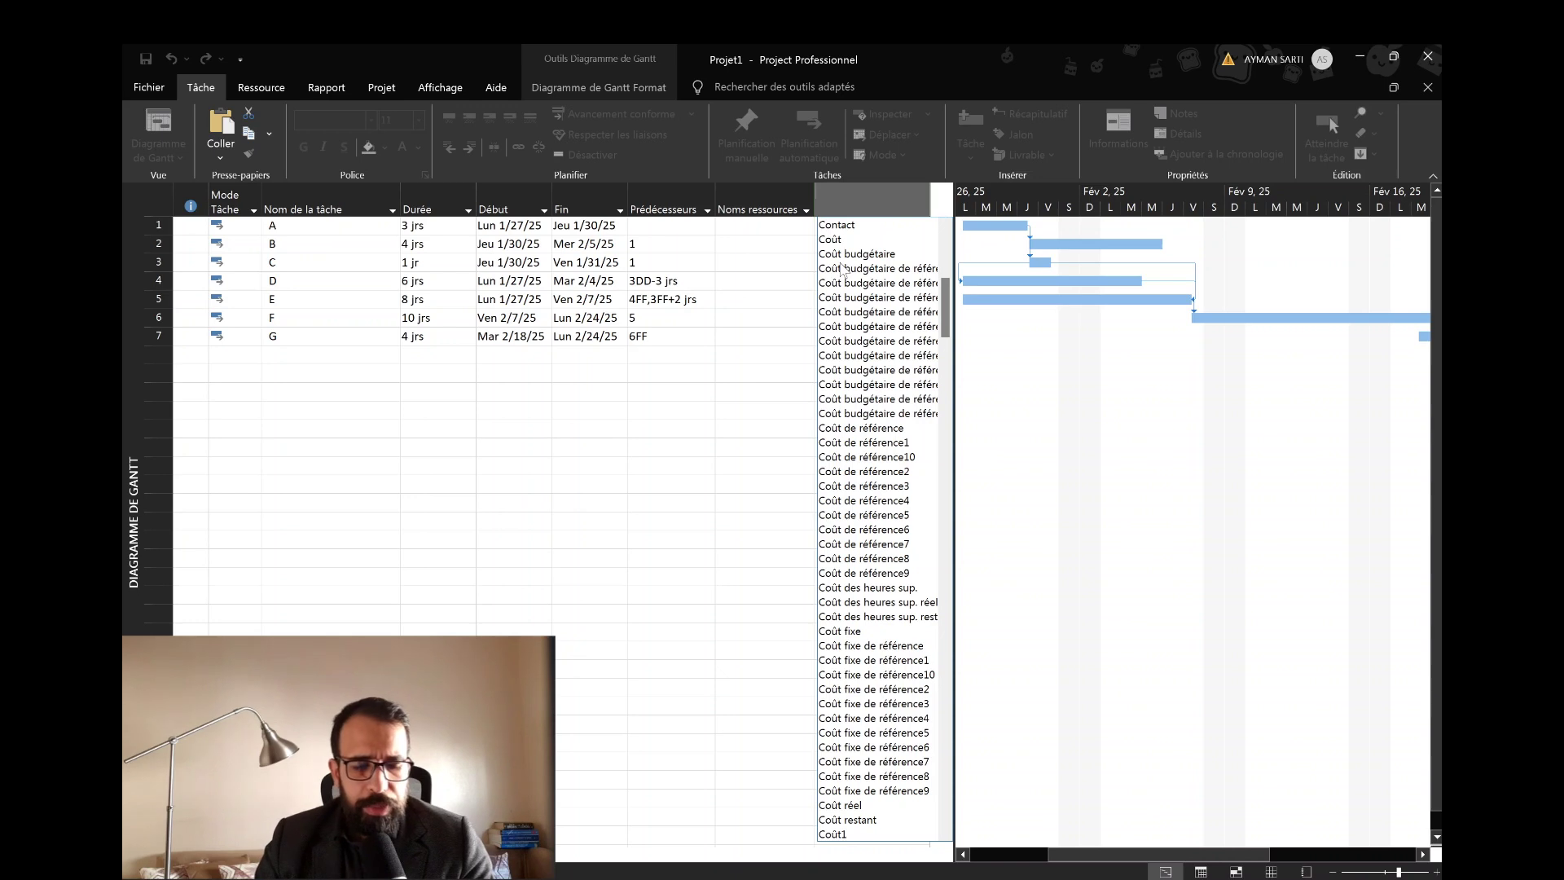
pyautogui.write('marge de début')
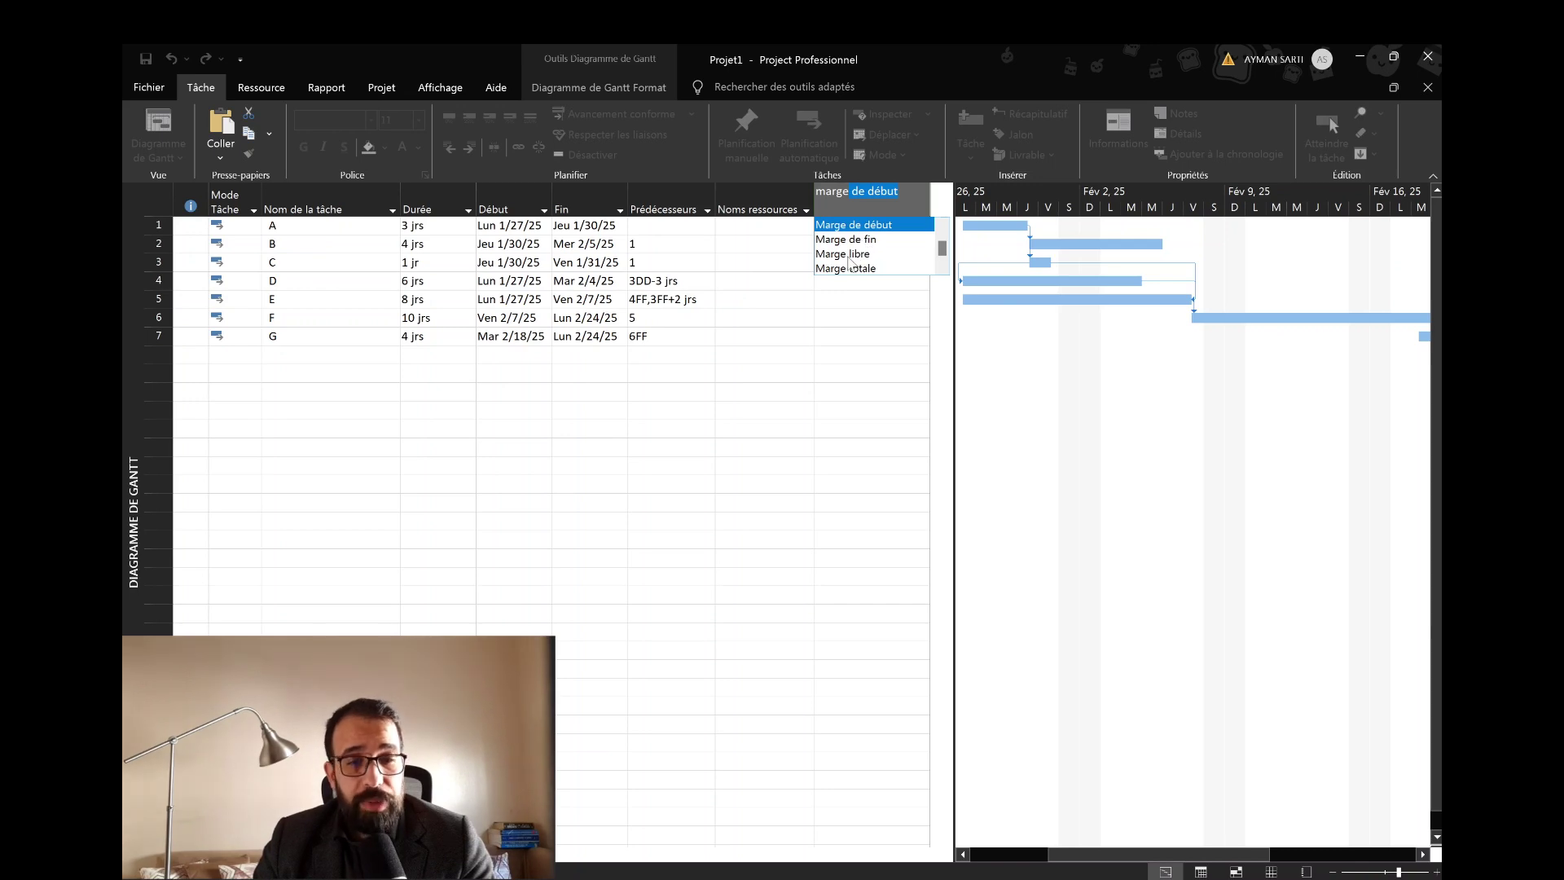
pyautogui.click(848, 255)
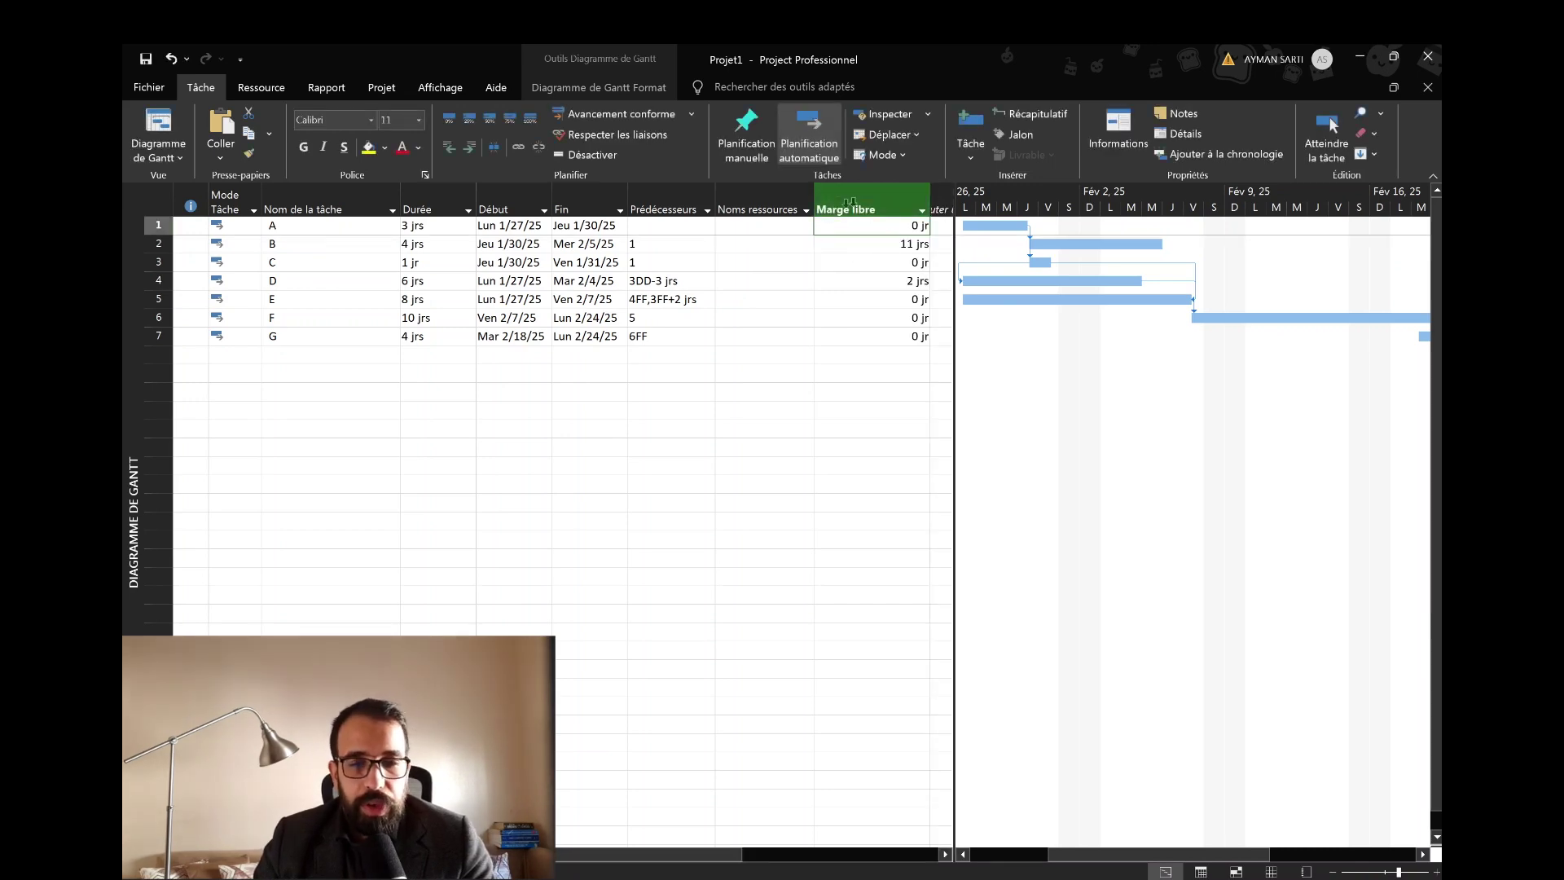
pyautogui.click(325, 248)
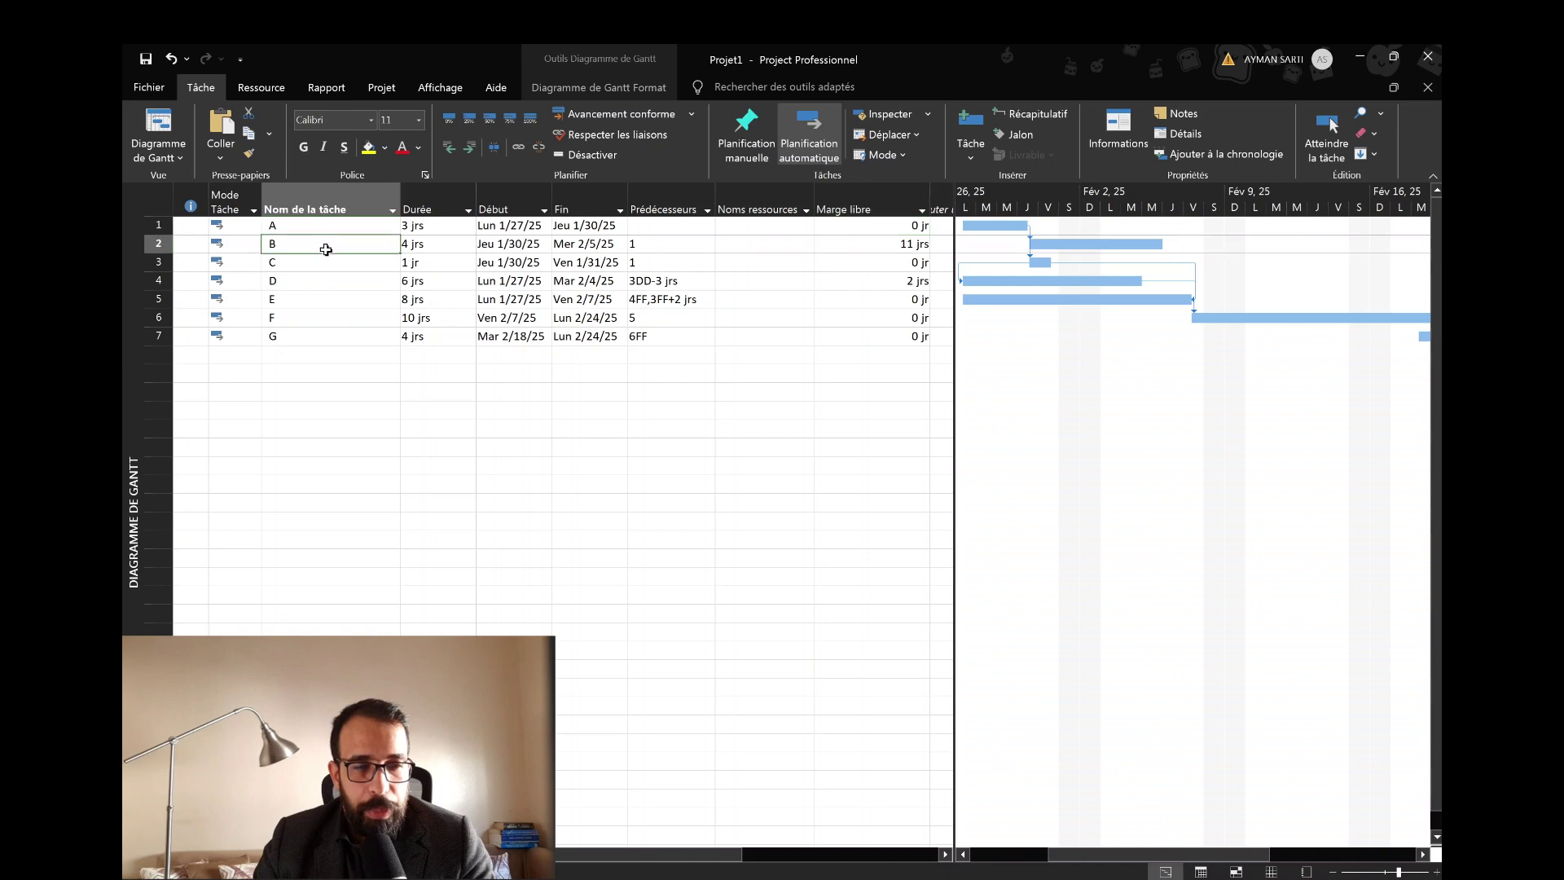
pyautogui.click(384, 284)
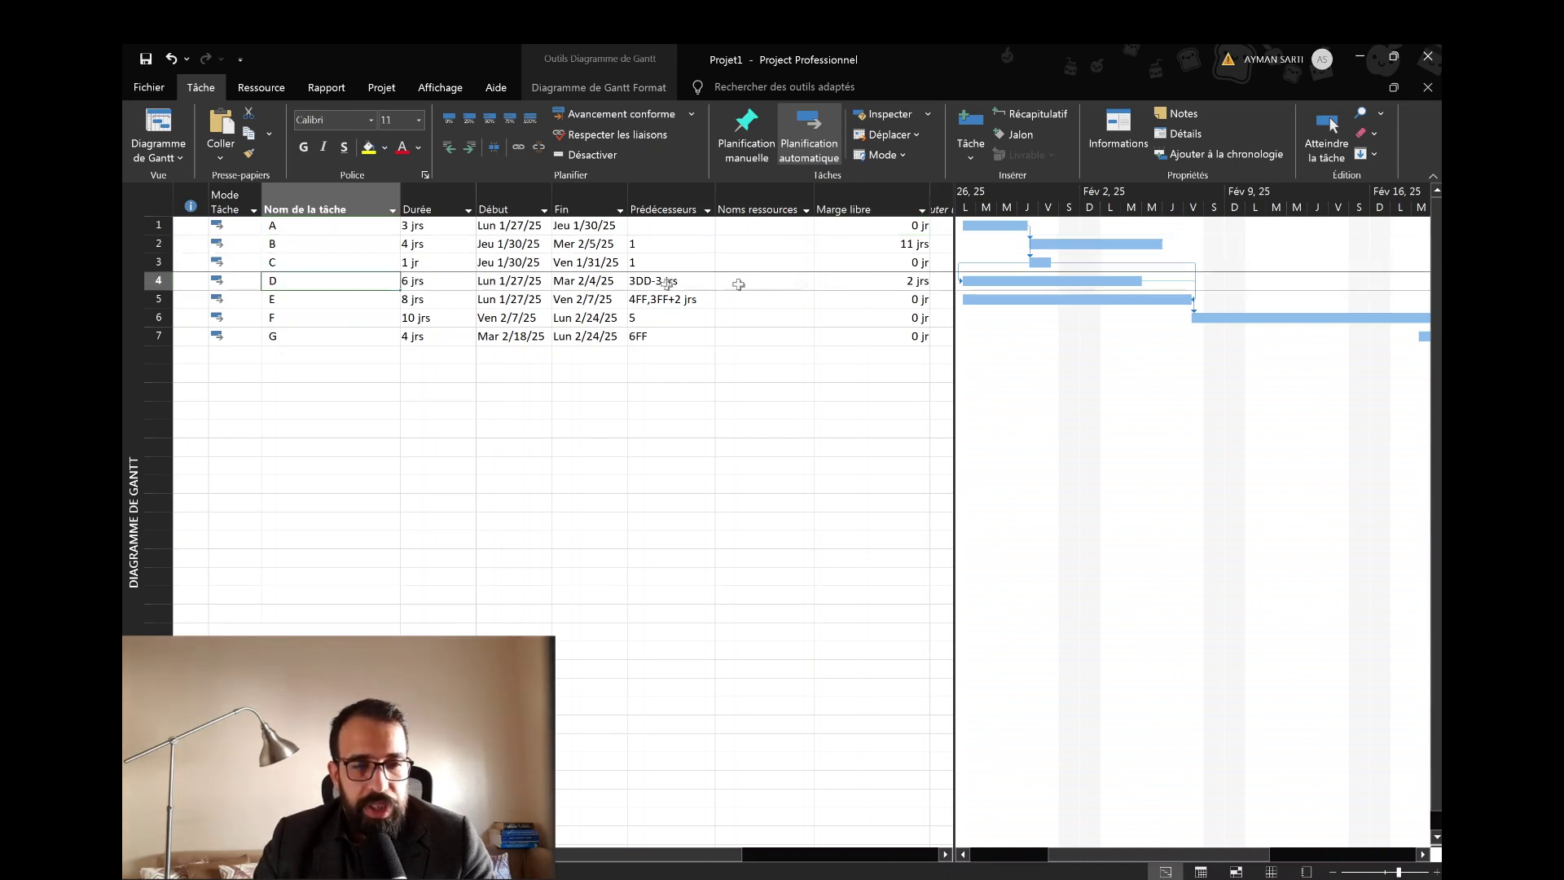
# Add a Marge totale column after the Marge libre column in the task table.
pyautogui.click(944, 203)
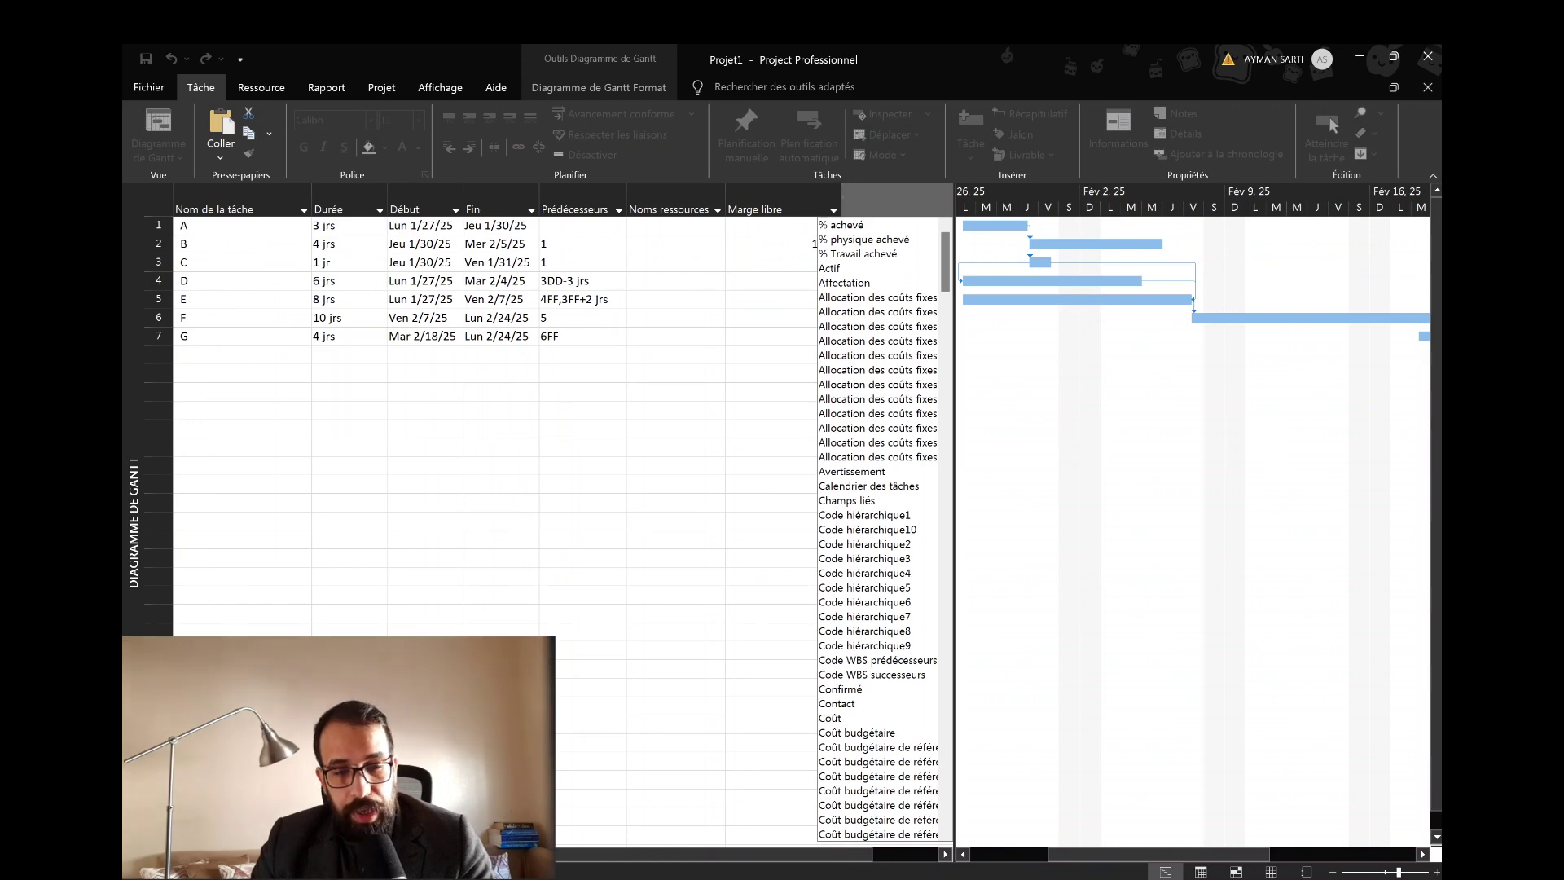
pyautogui.write('marge de début')
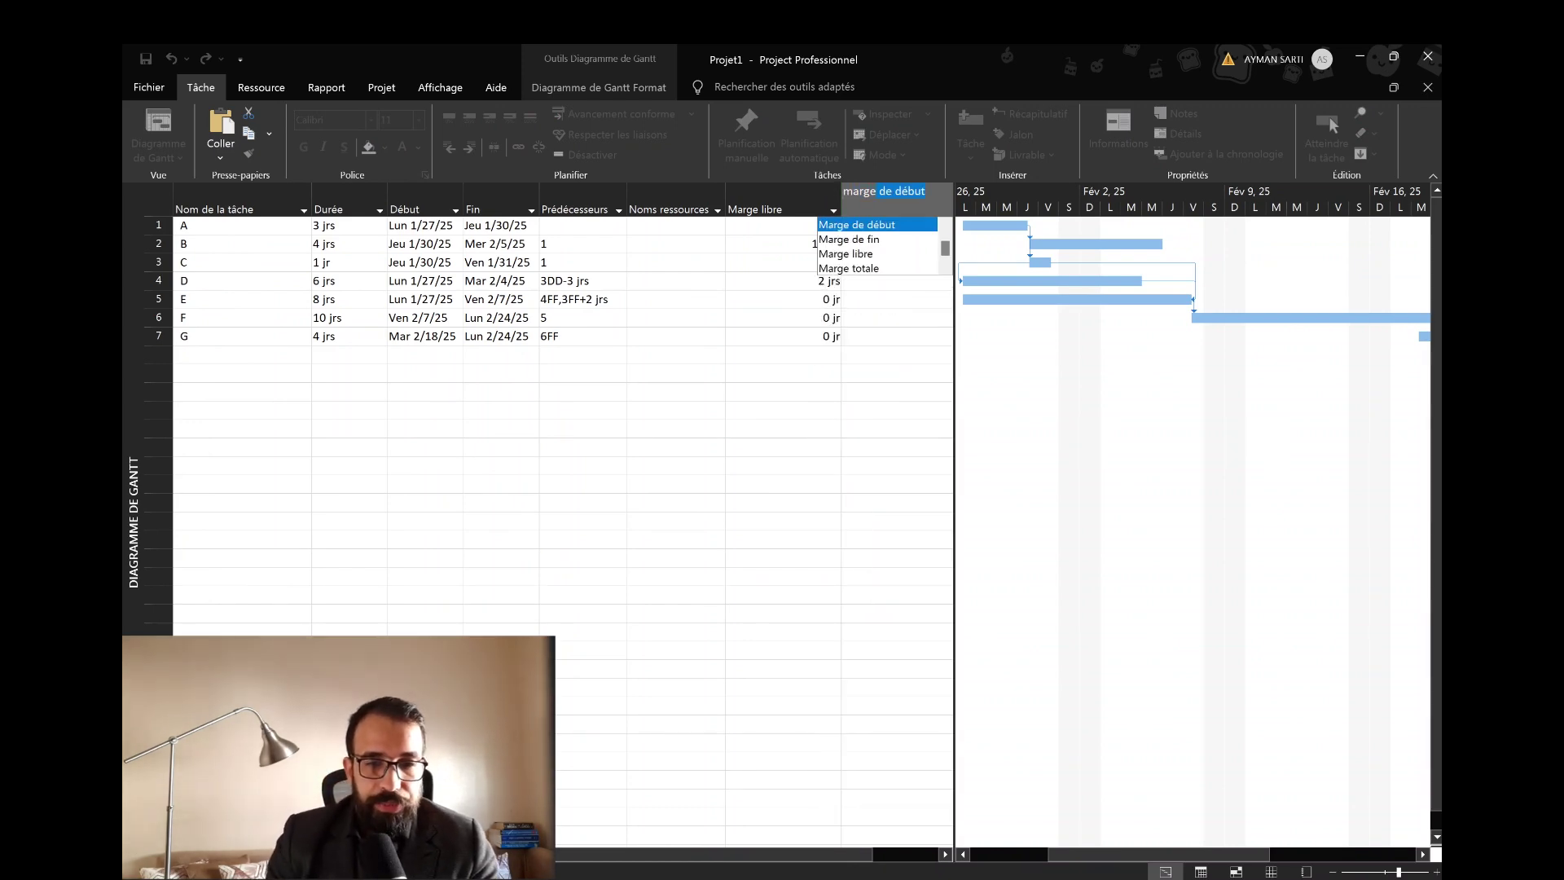
pyautogui.click(880, 269)
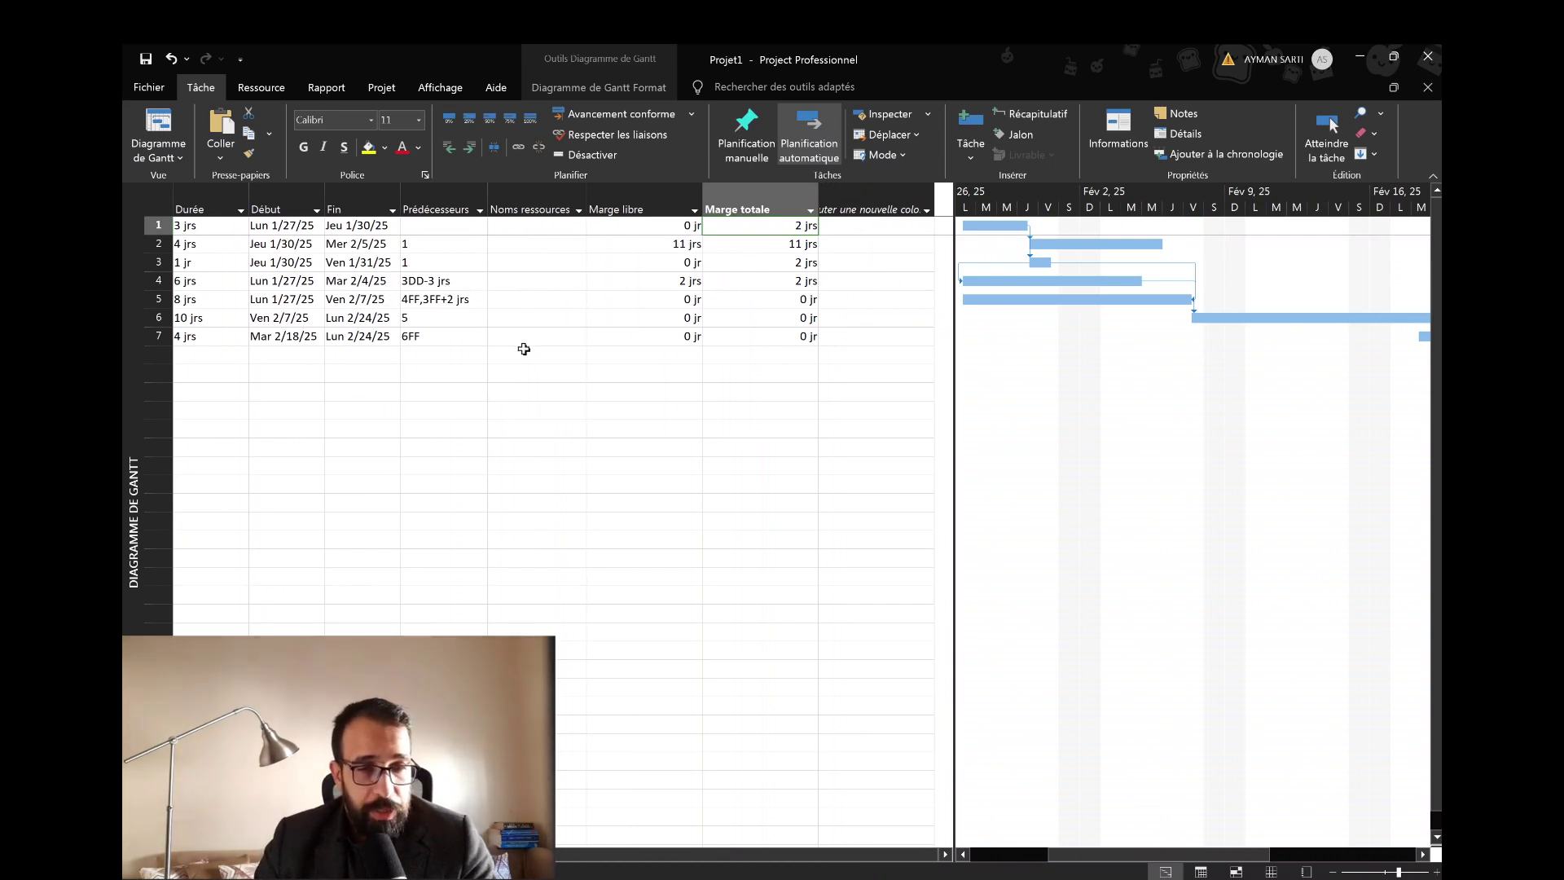
# Highlight the Marge libre and Marge totale cells of tasks E, F and G and match them to their task names.
pyautogui.moveTo(643, 302); pyautogui.dragTo(808, 339)
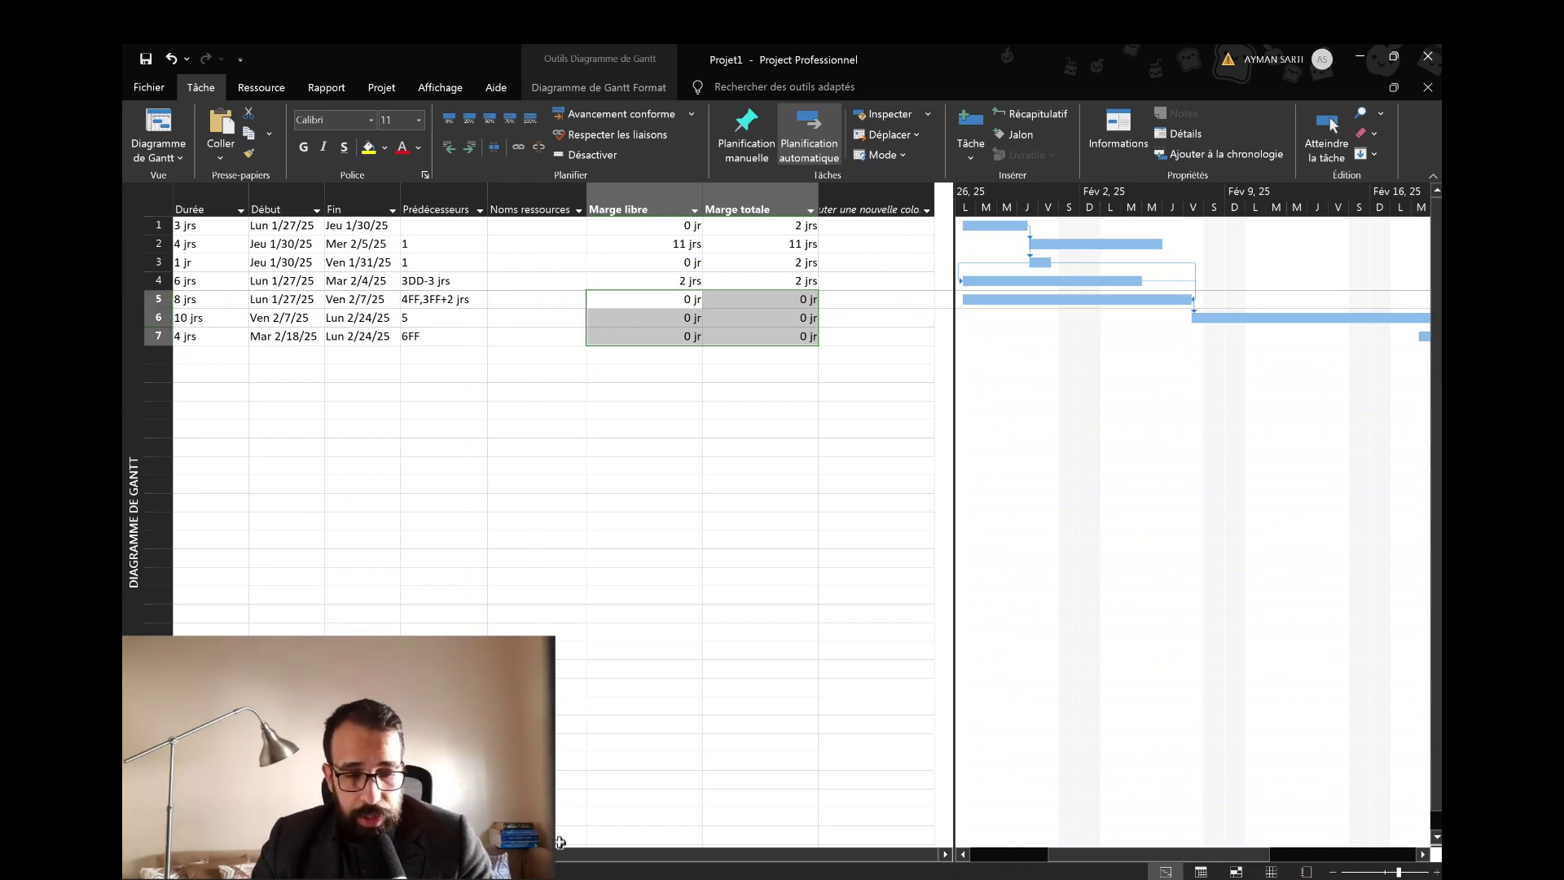
pyautogui.hscroll(-3, 561, 842)
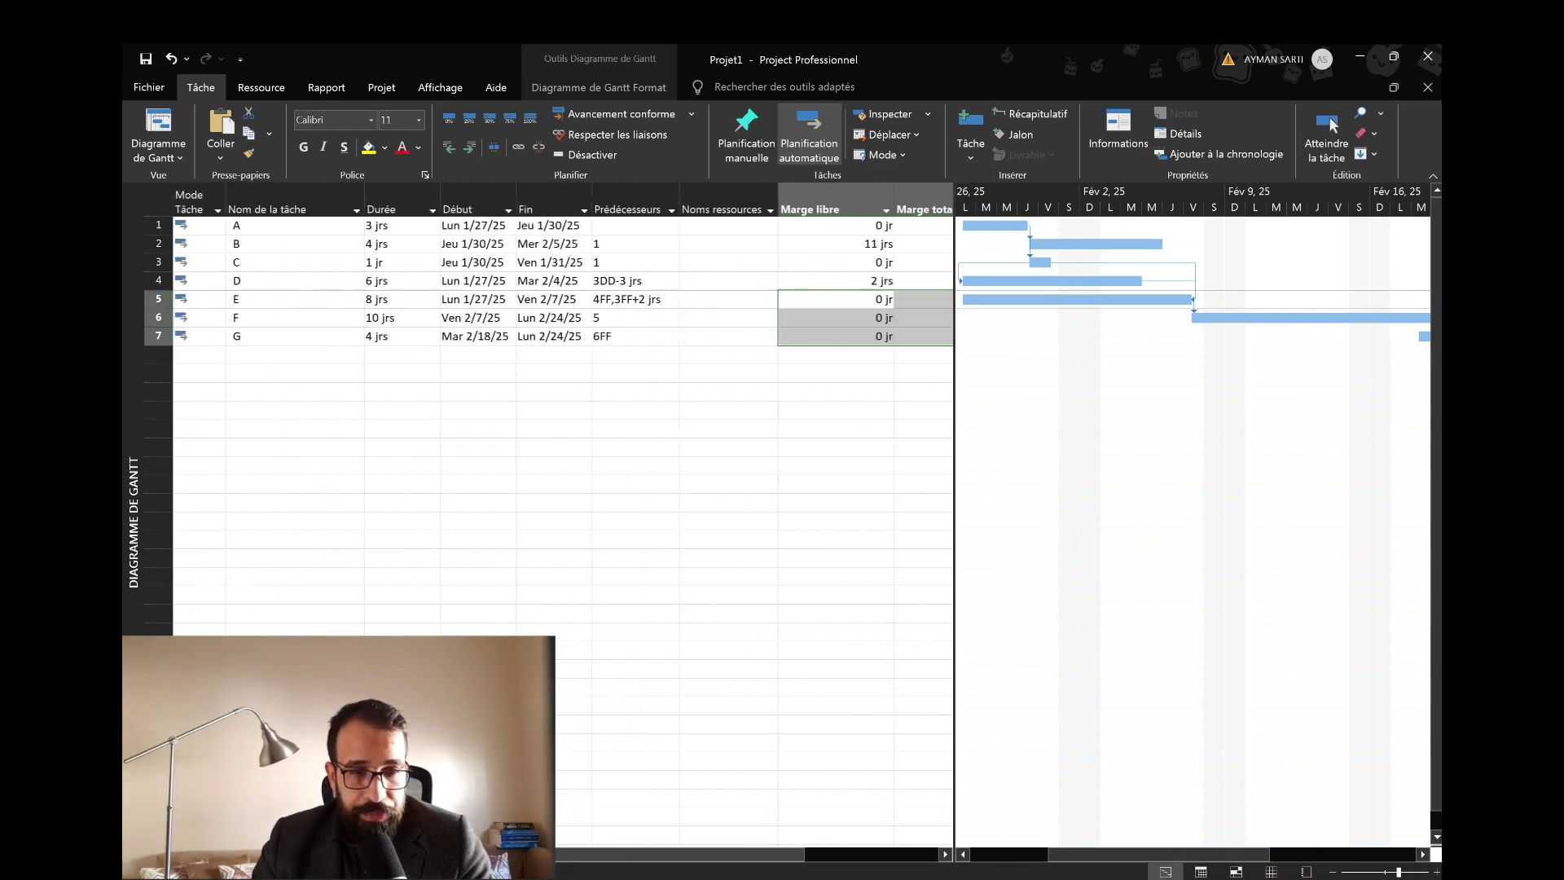
pyautogui.hscroll(3, 561, 841)
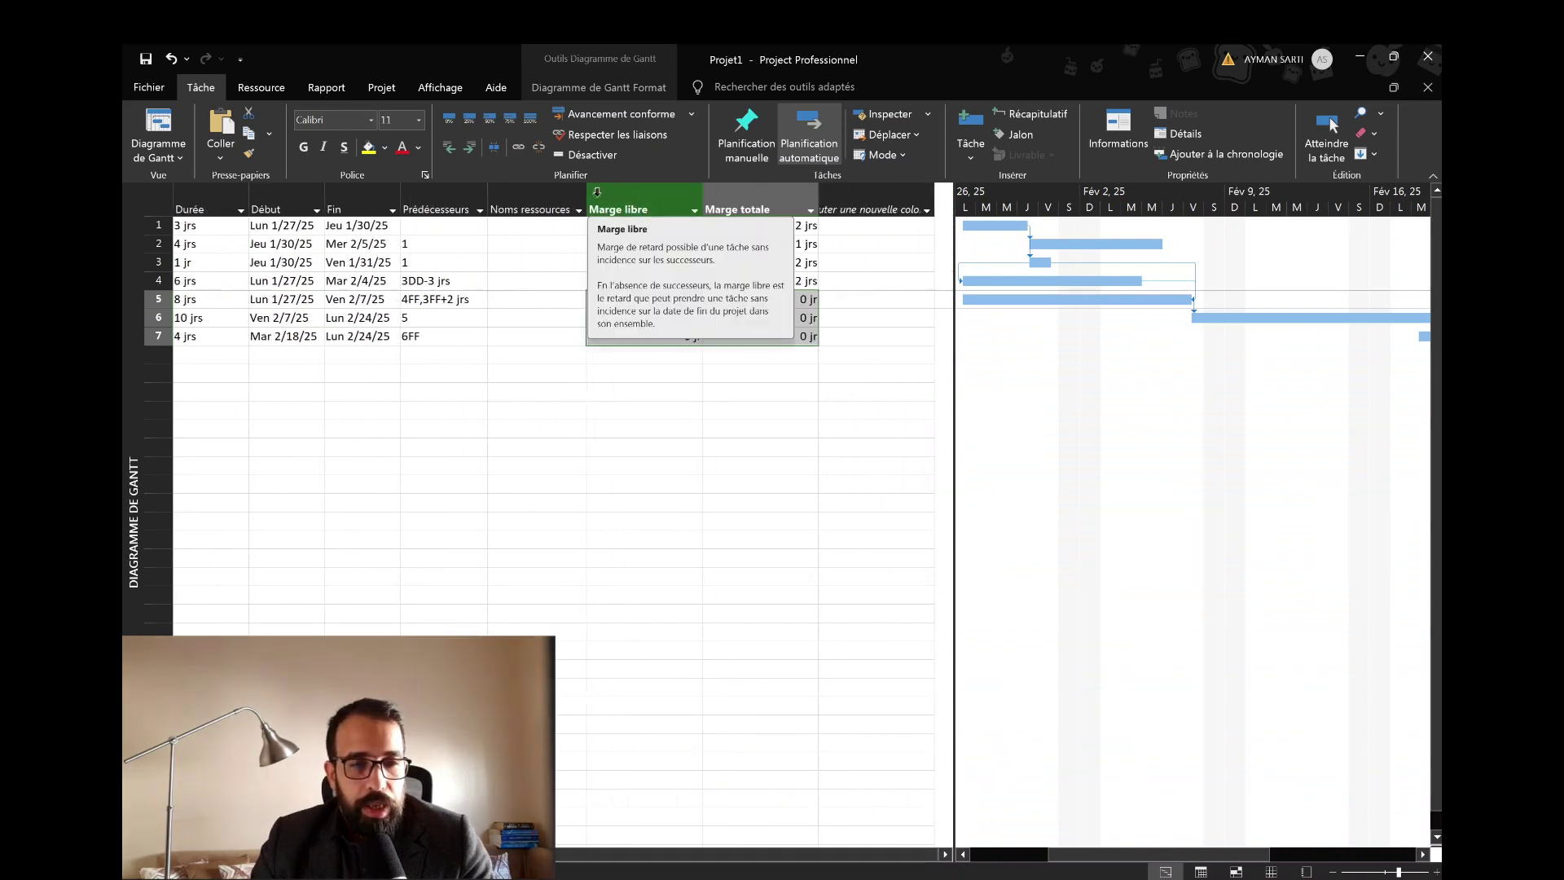
# Move the Marge libre and Marge totale columns between Prédécesseurs and Noms ressources in the task table.
pyautogui.moveTo(599, 195)
pyautogui.moveTo(599, 195)
pyautogui.mouseDown()
pyautogui.moveTo(520, 198)
pyautogui.moveTo(608, 199)
pyautogui.mouseUp()
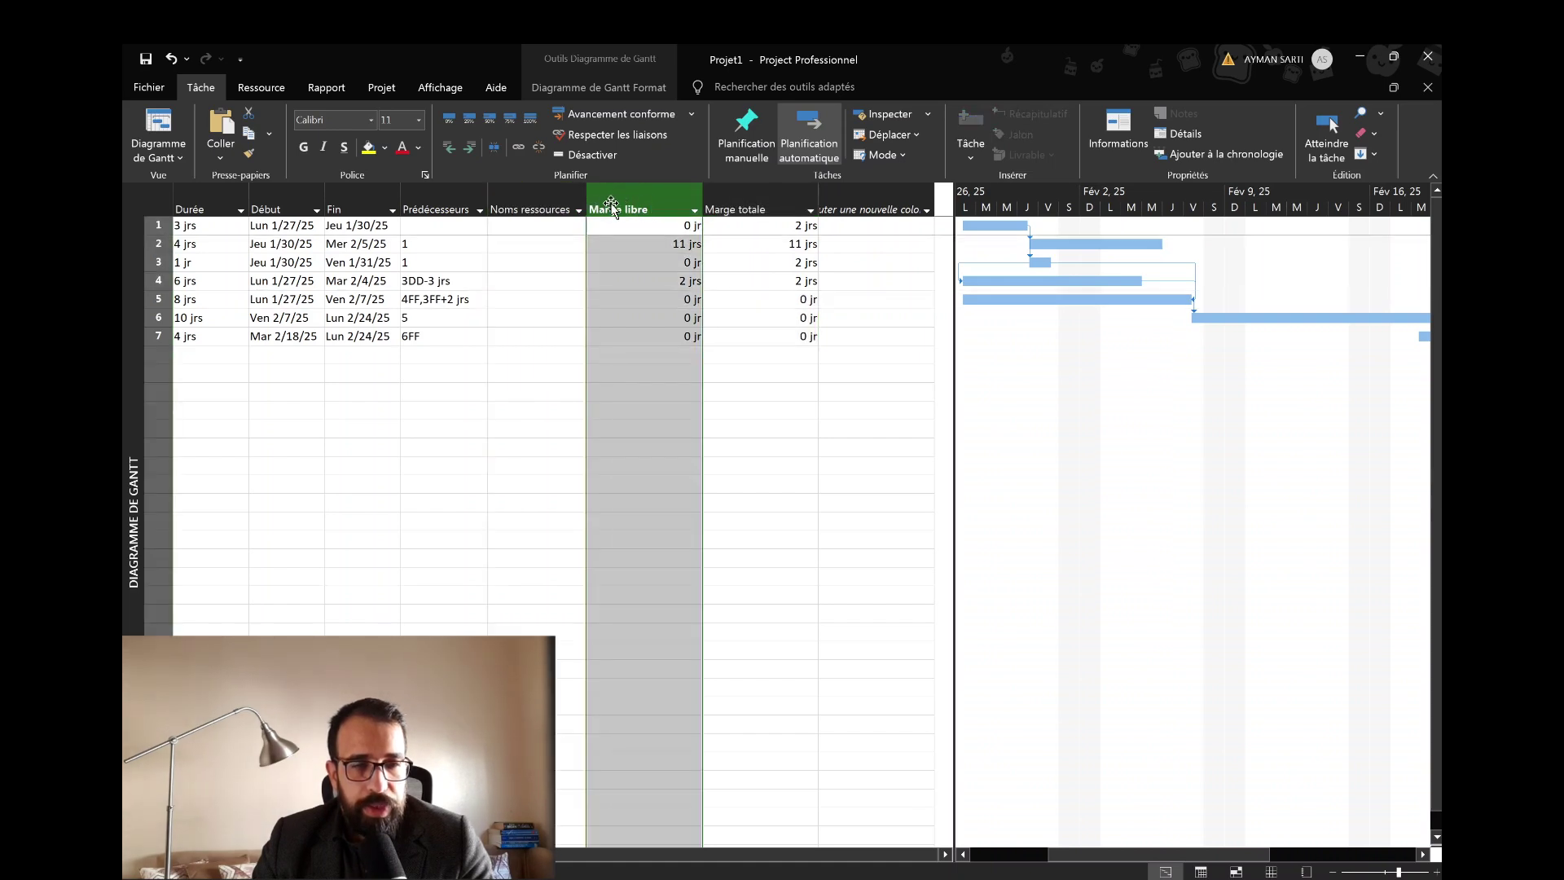
pyautogui.moveTo(627, 213); pyautogui.dragTo(491, 214)
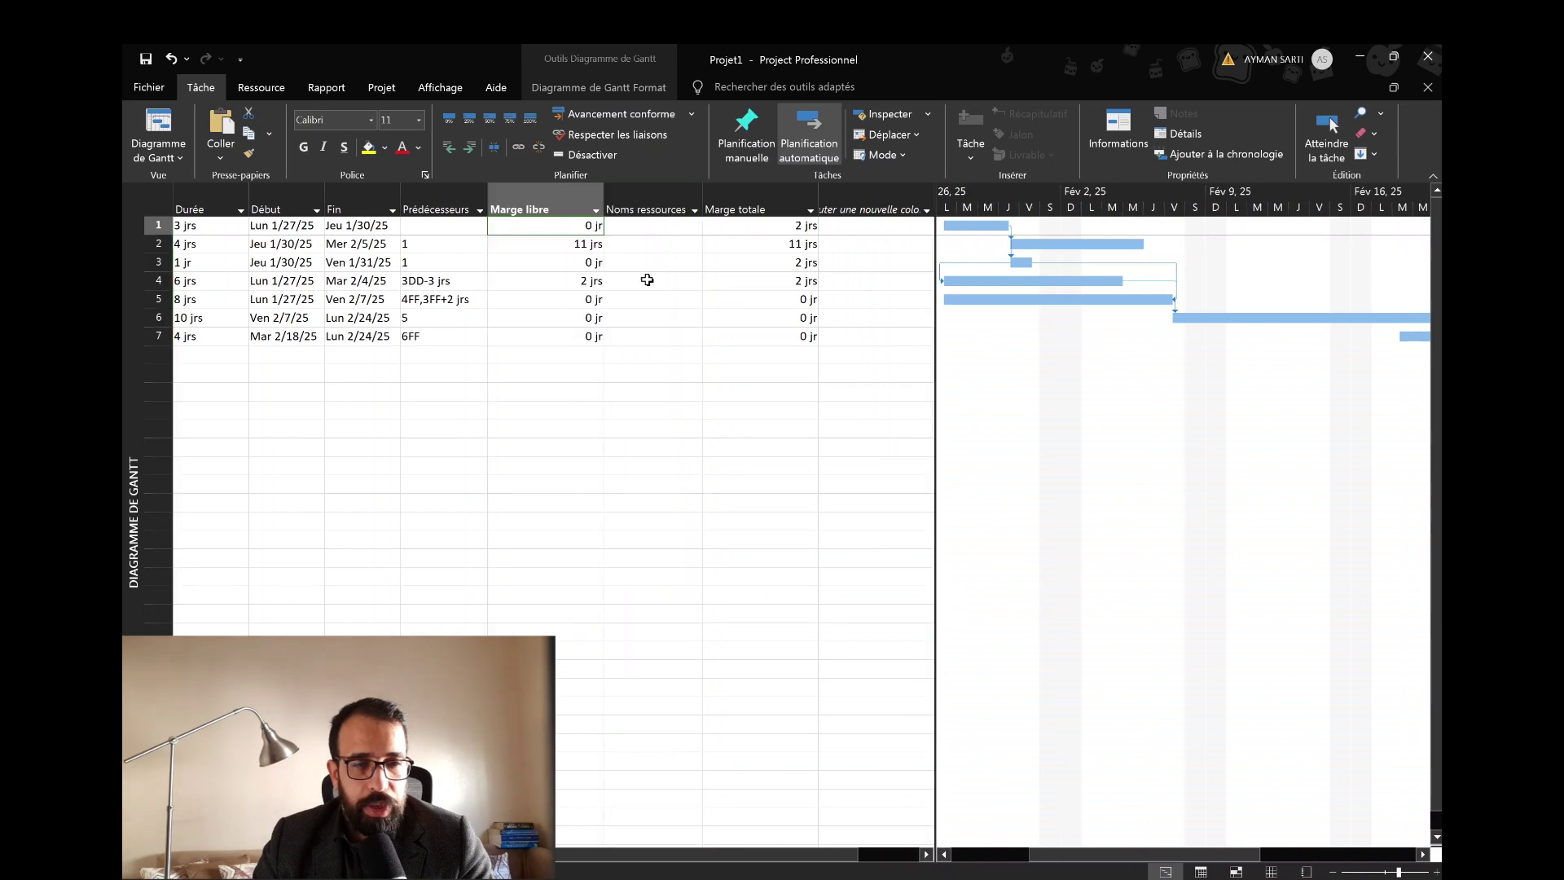
pyautogui.click(717, 210)
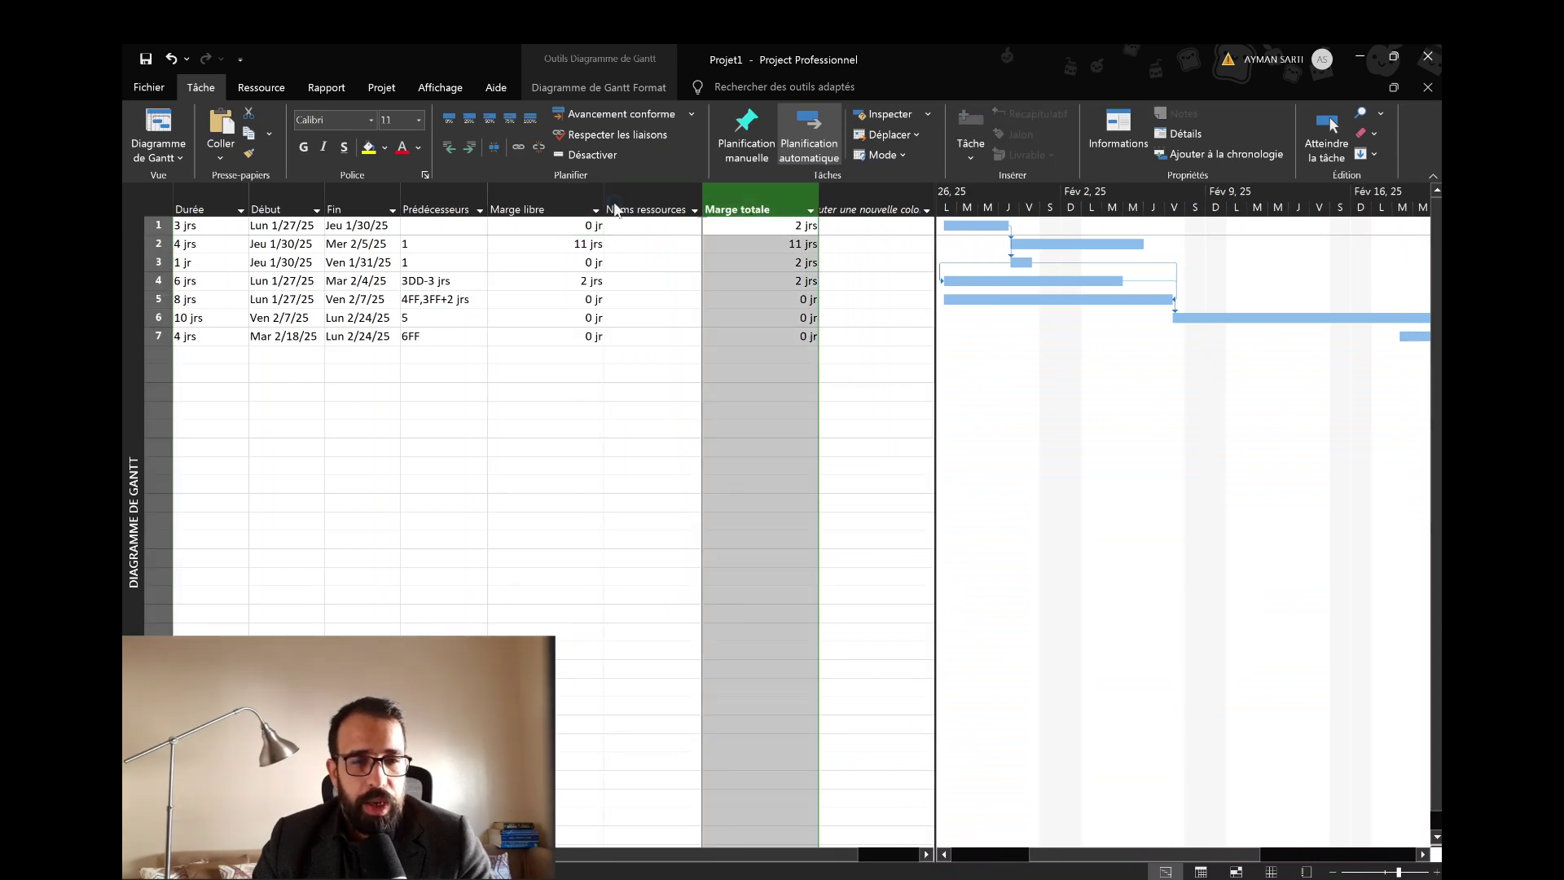
pyautogui.click(756, 200)
pyautogui.moveTo(755, 196); pyautogui.dragTo(603, 218)
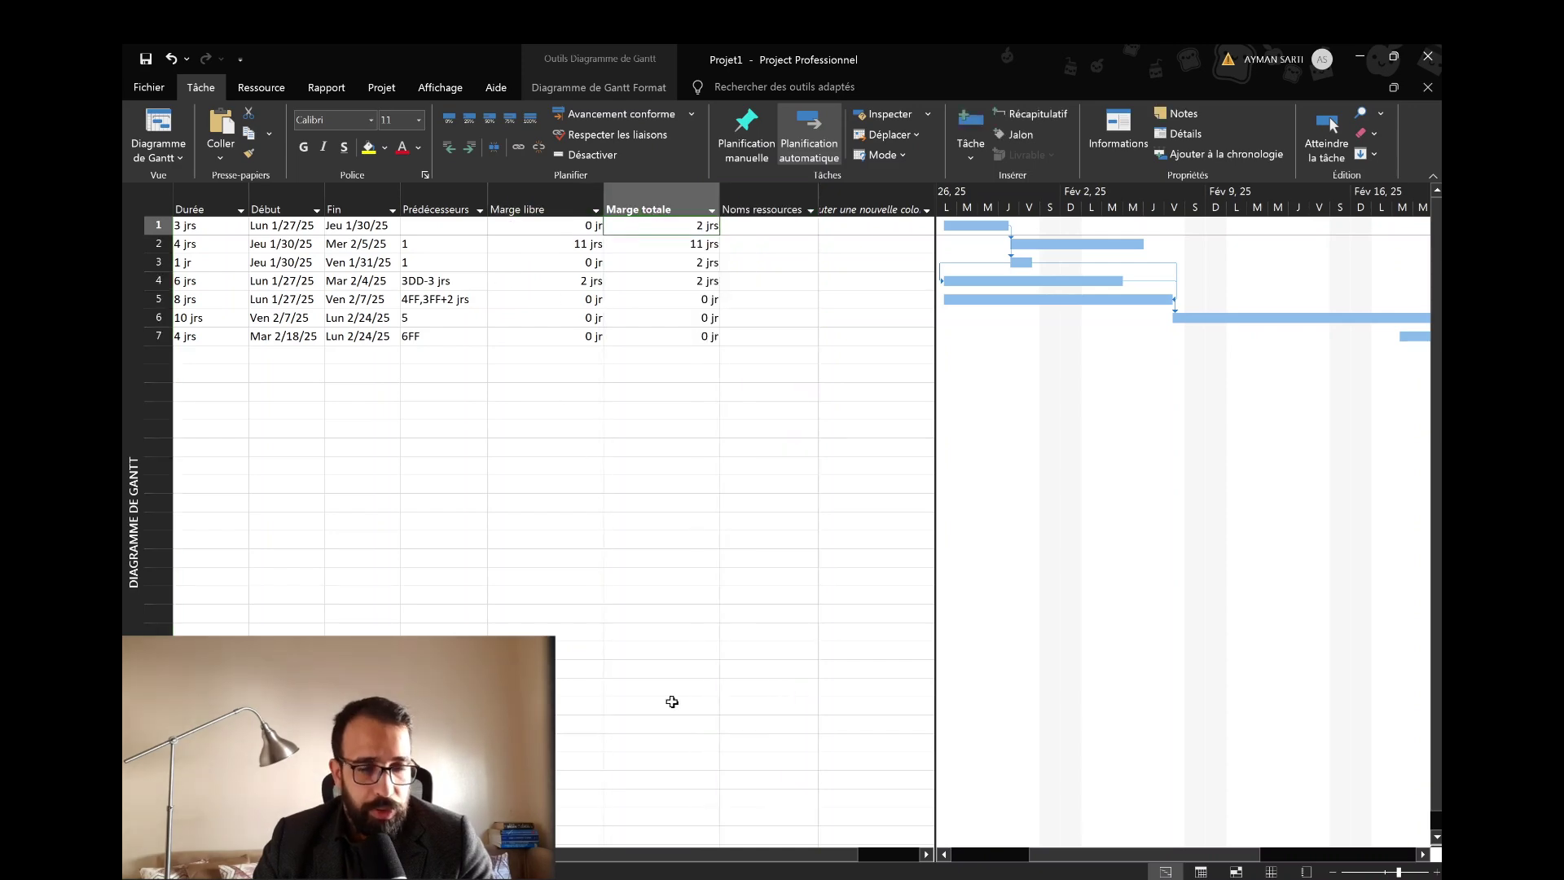
pyautogui.moveTo(733, 854); pyautogui.dragTo(552, 854)
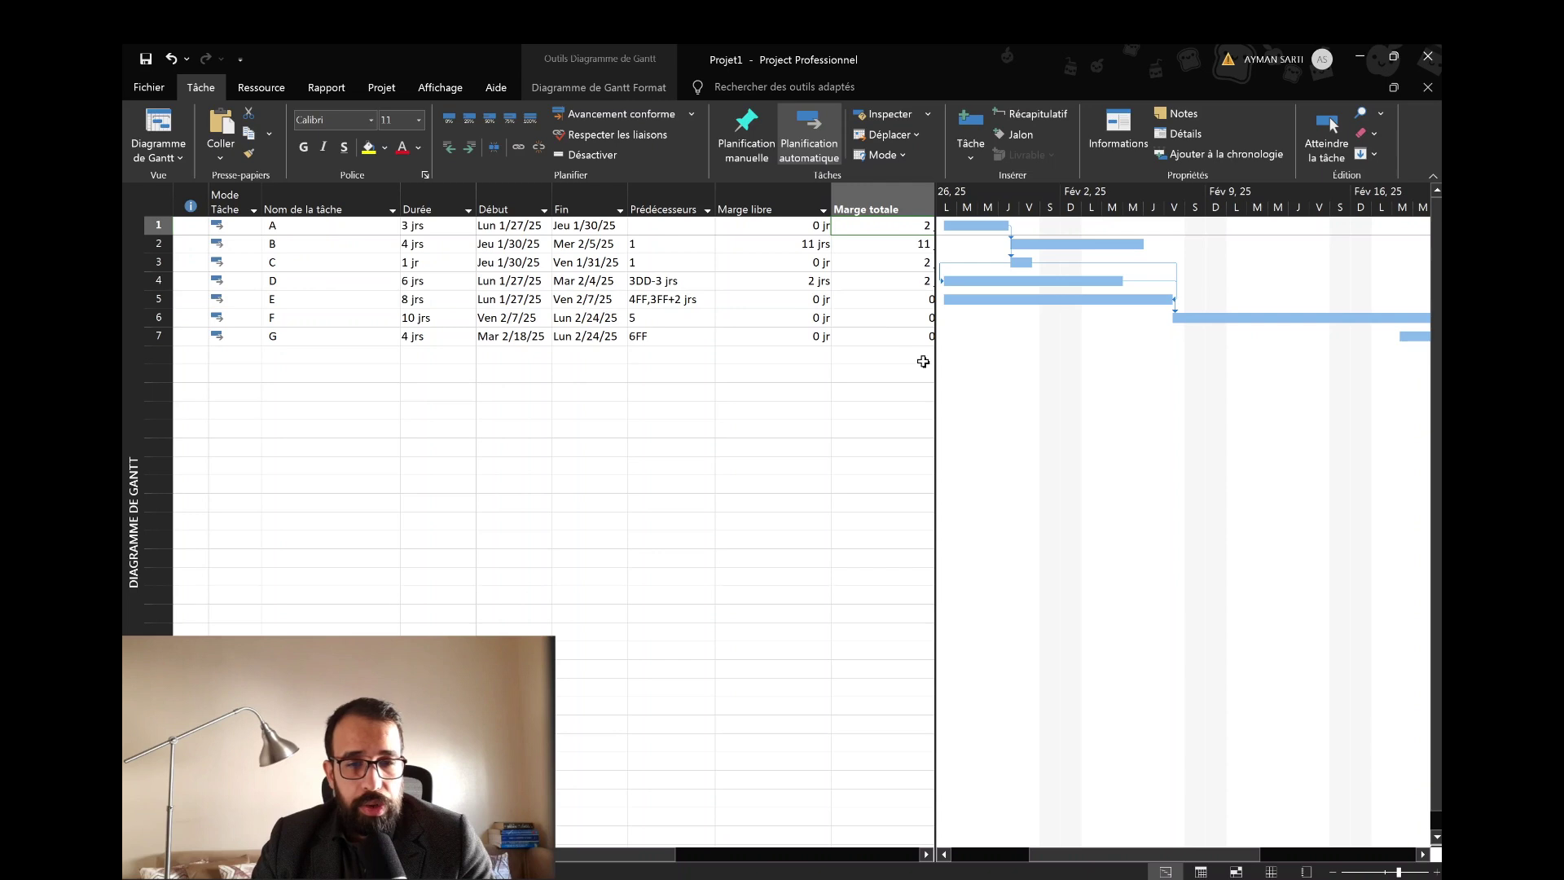
# Highlight the critical tasks in the Gantt chart and fit the entire project in the timescale.
pyautogui.click(599, 88)
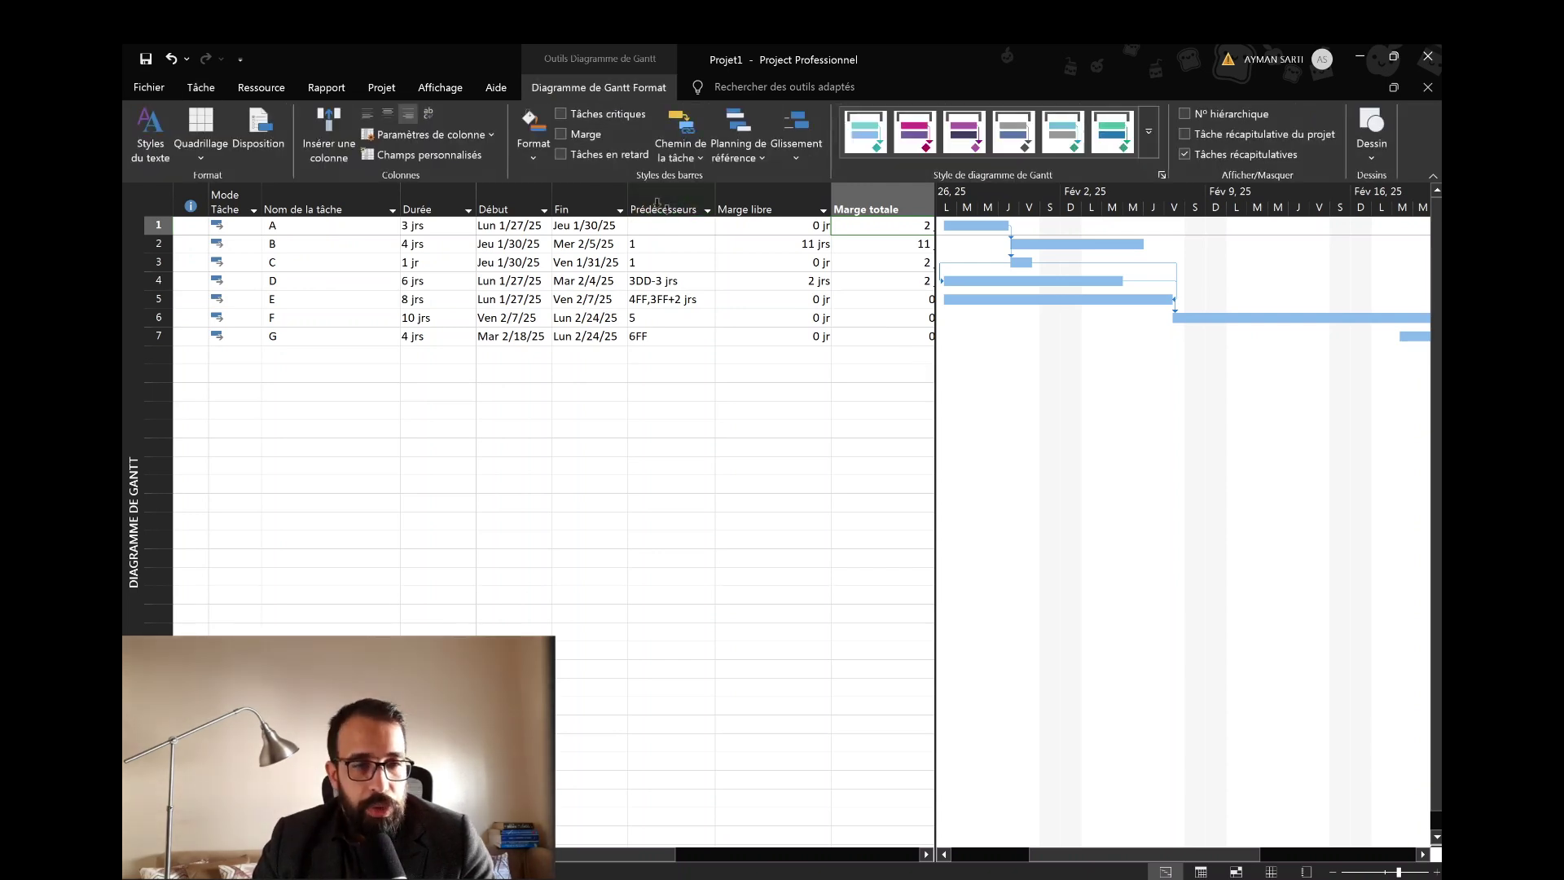
pyautogui.click(560, 114)
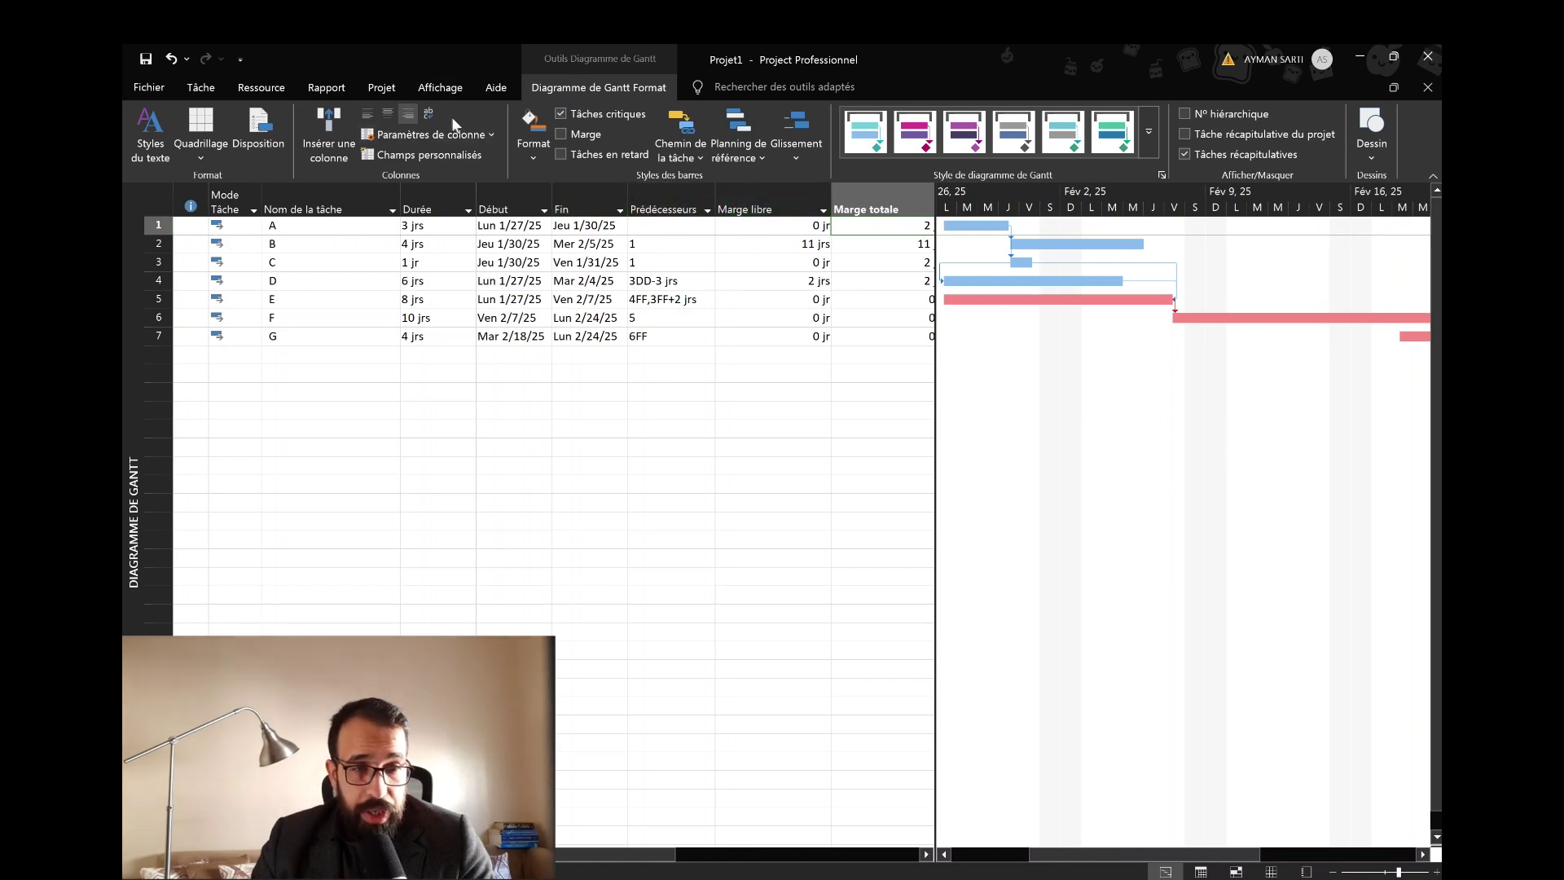
pyautogui.click(435, 97)
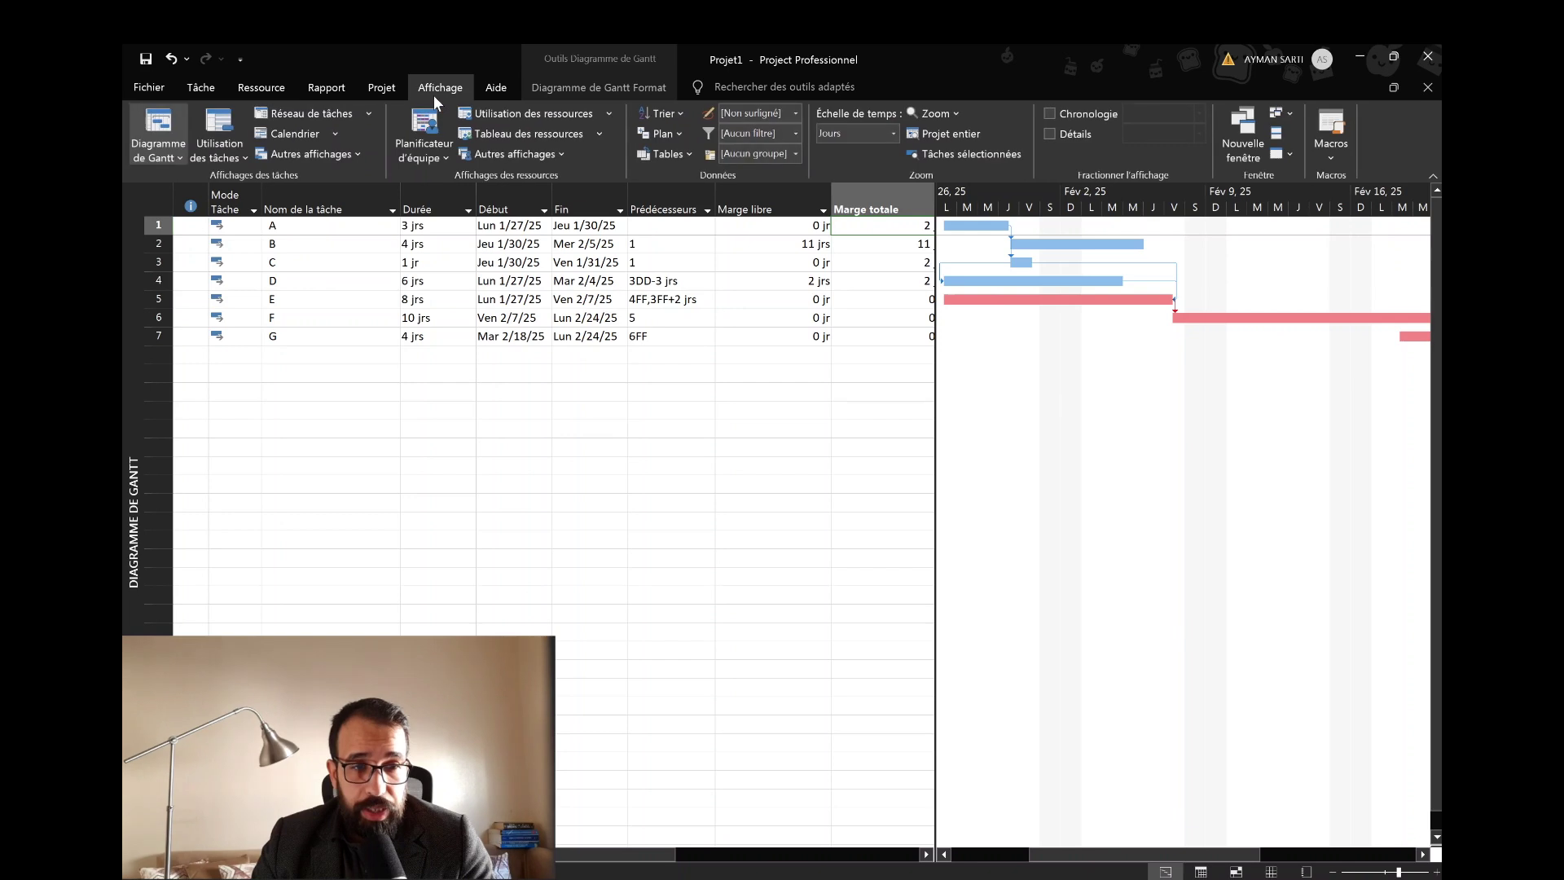
pyautogui.click(944, 134)
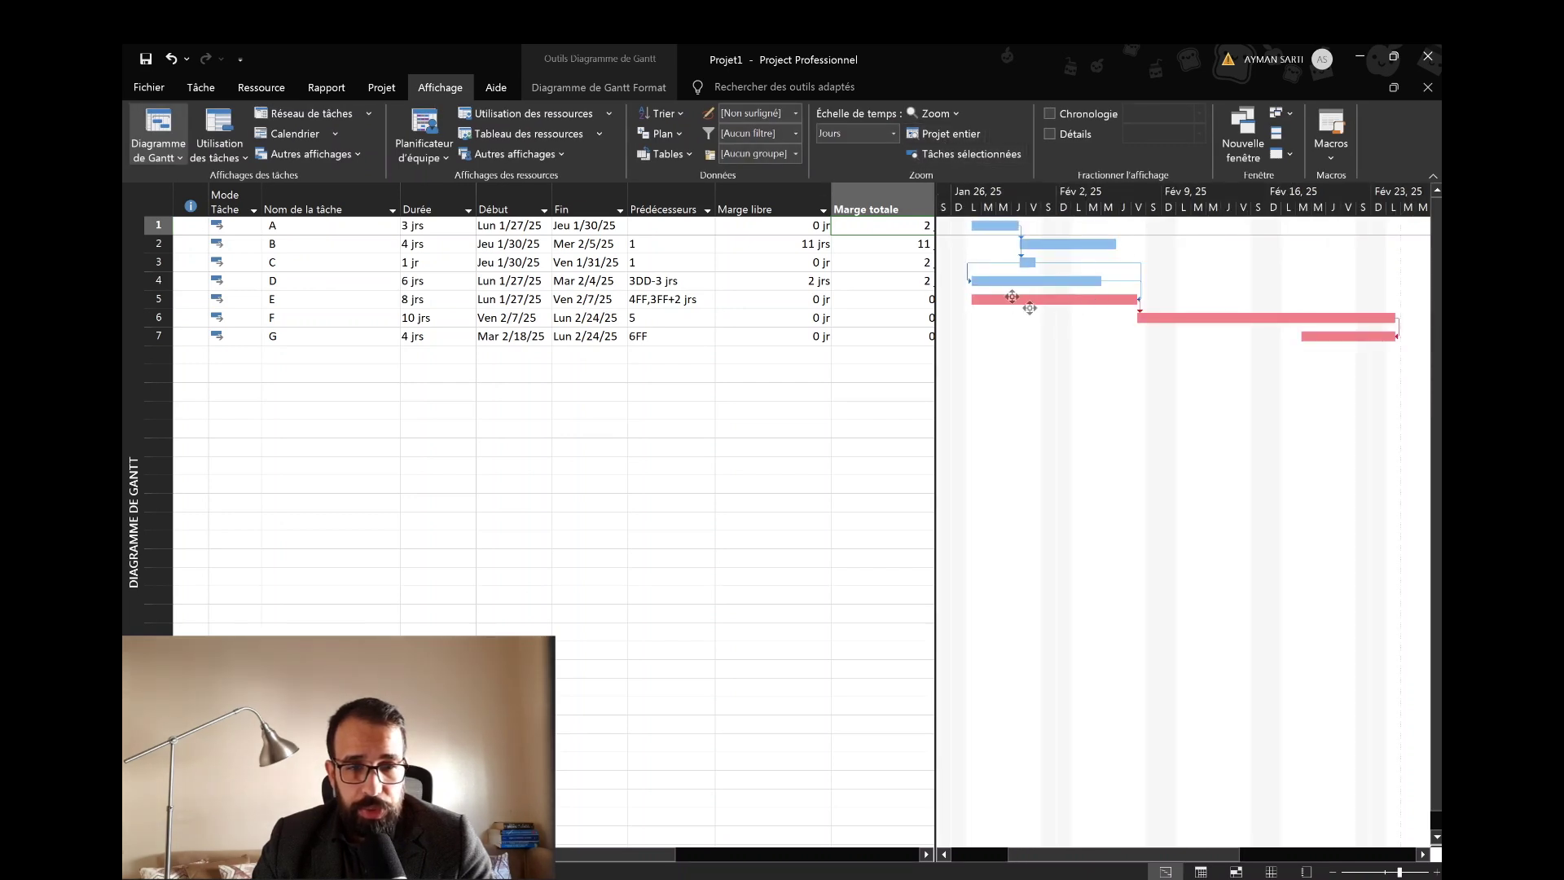
# Examine the critical tasks E, F and G in the task table and the Gantt chart.
pyautogui.click(599, 87)
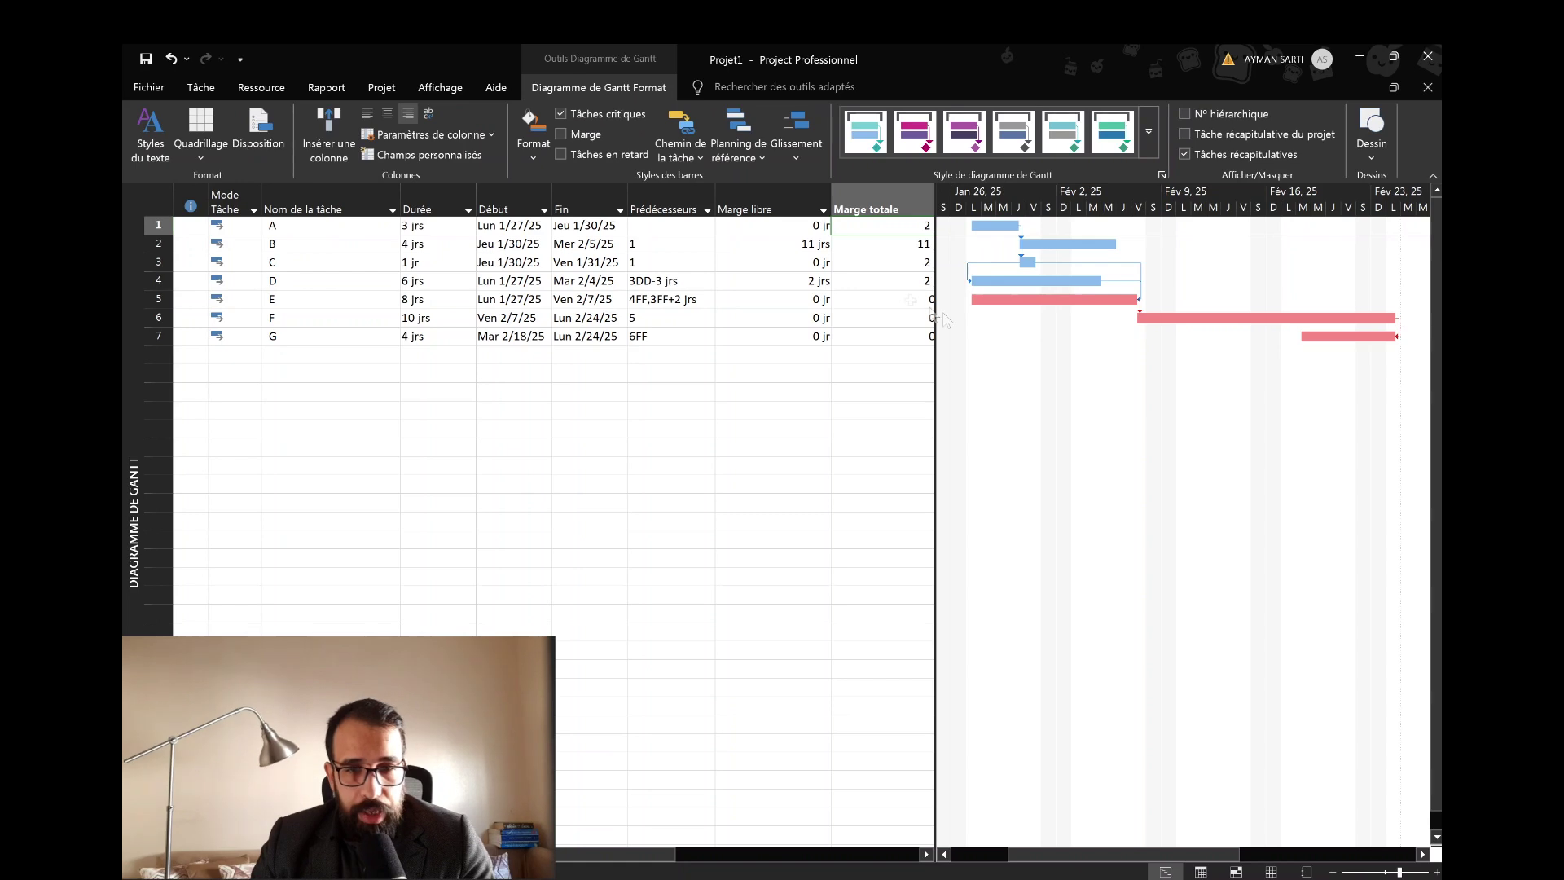
pyautogui.click(468, 300)
pyautogui.click(391, 327)
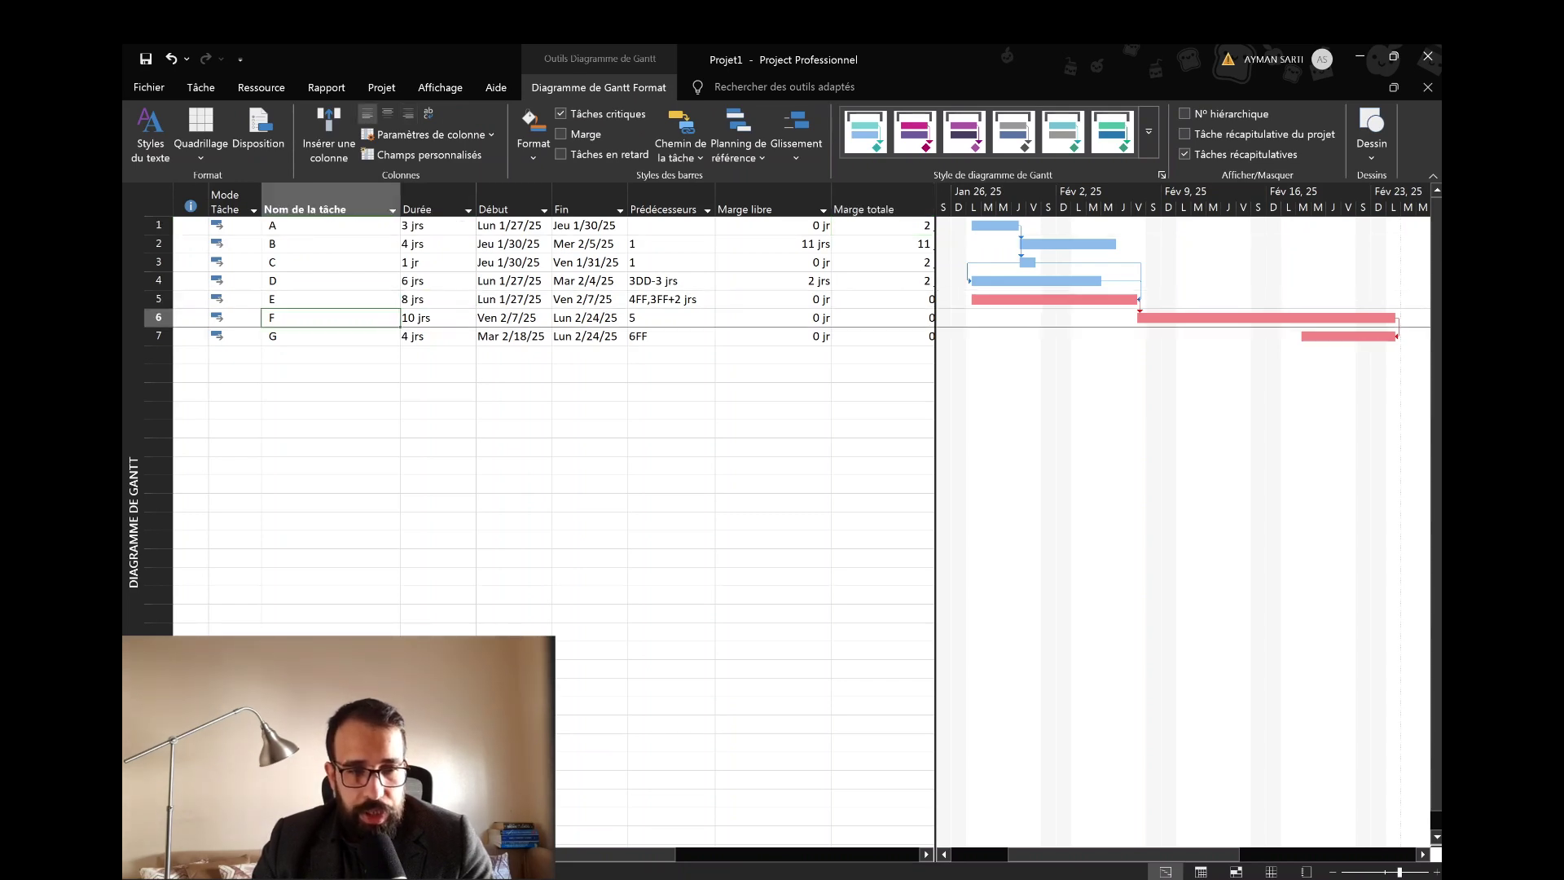
pyautogui.click(376, 337)
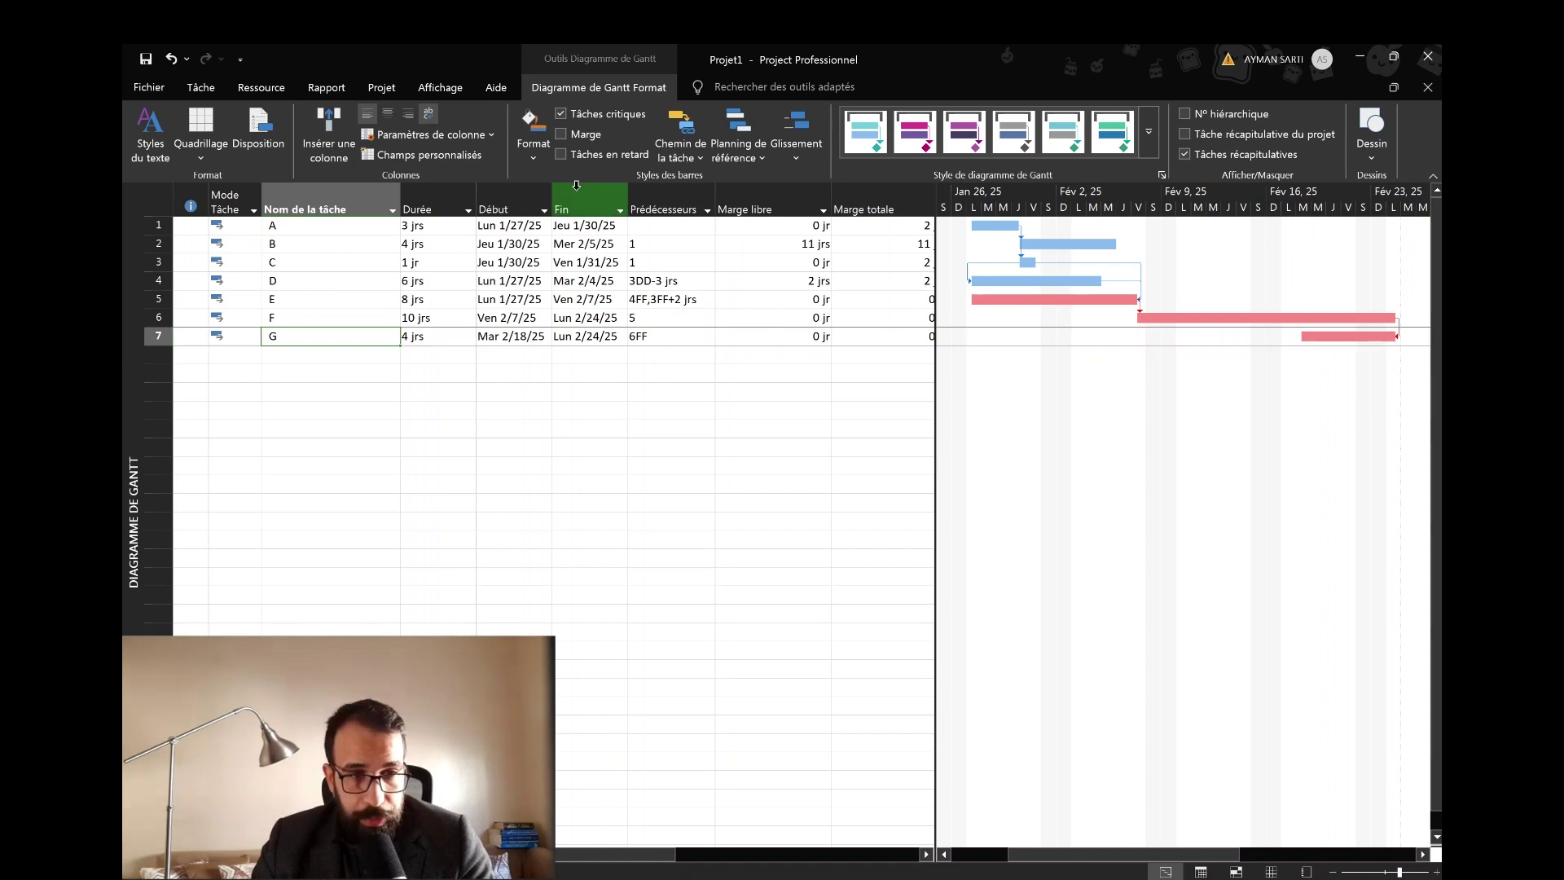
# Change the middle bar colour of the Critique bar style to standard red.
pyautogui.click(525, 152)
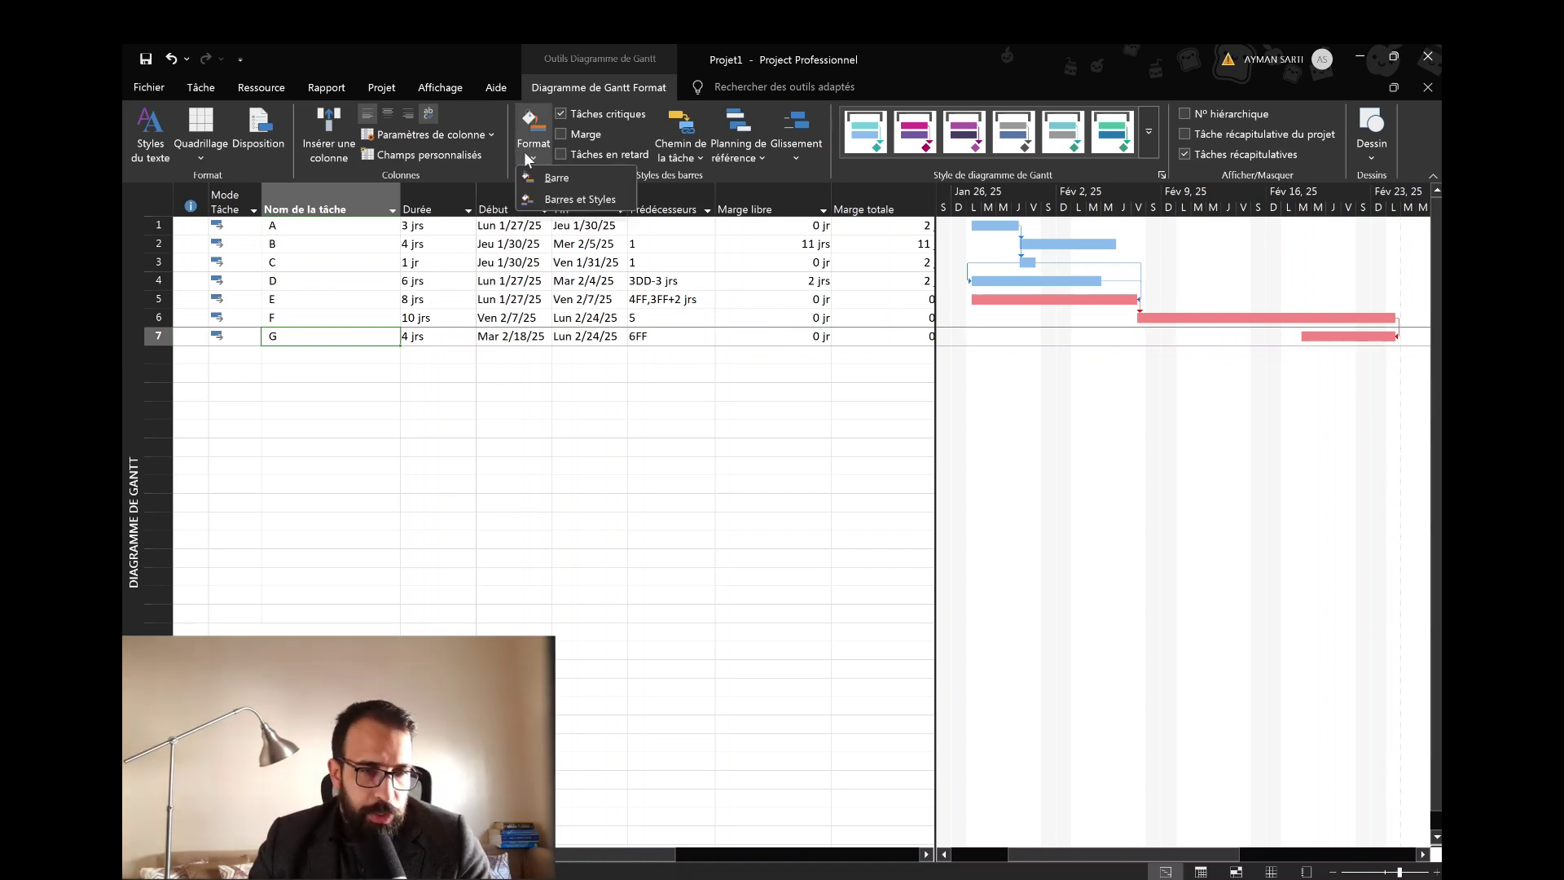
pyautogui.click(551, 199)
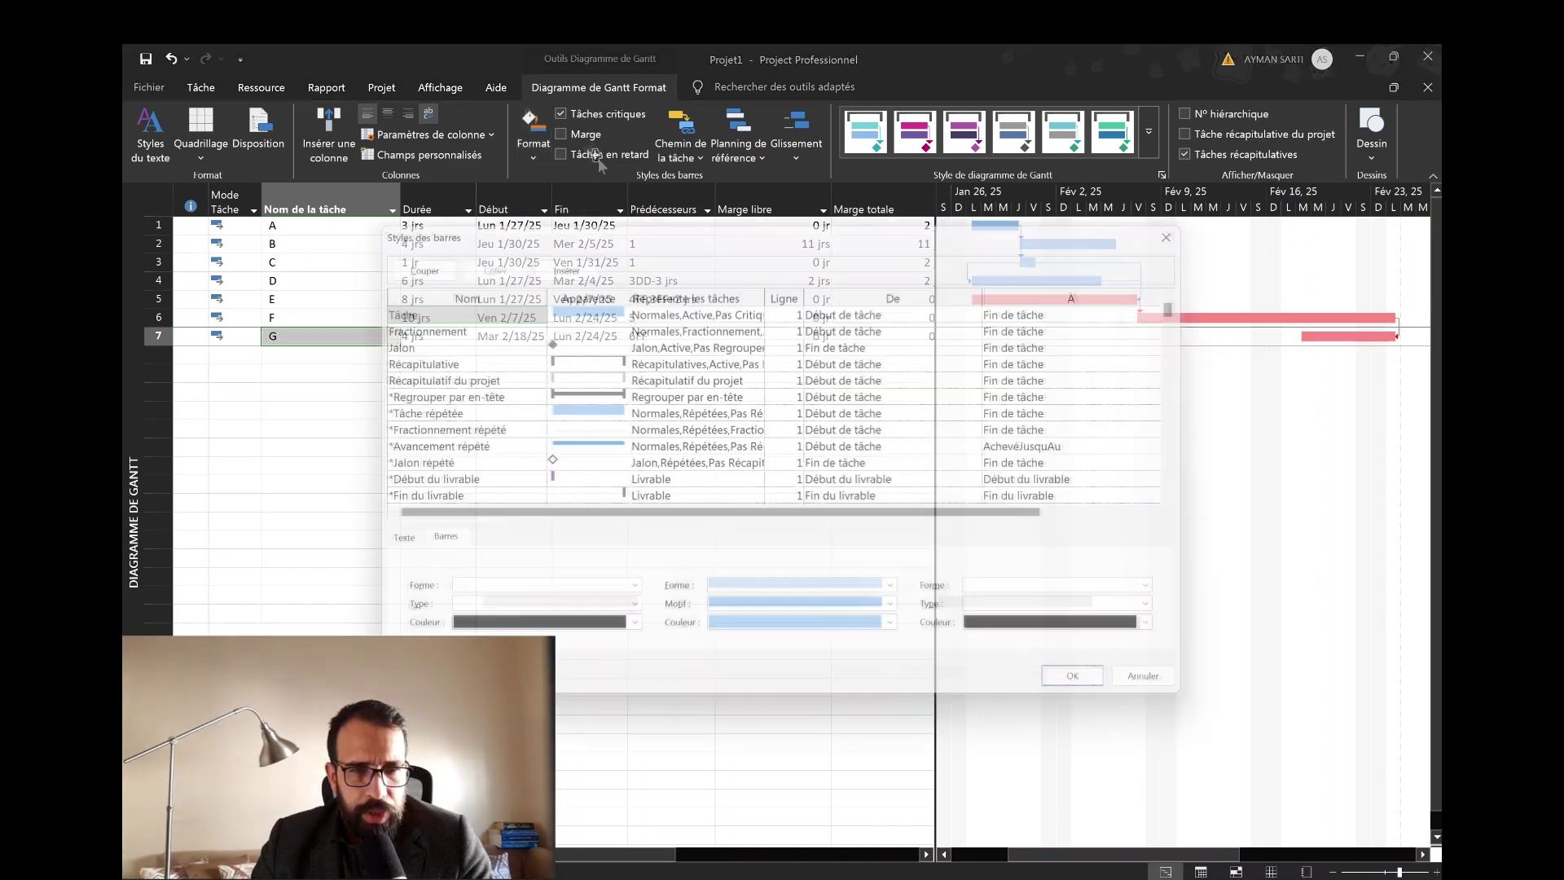
pyautogui.click(514, 389)
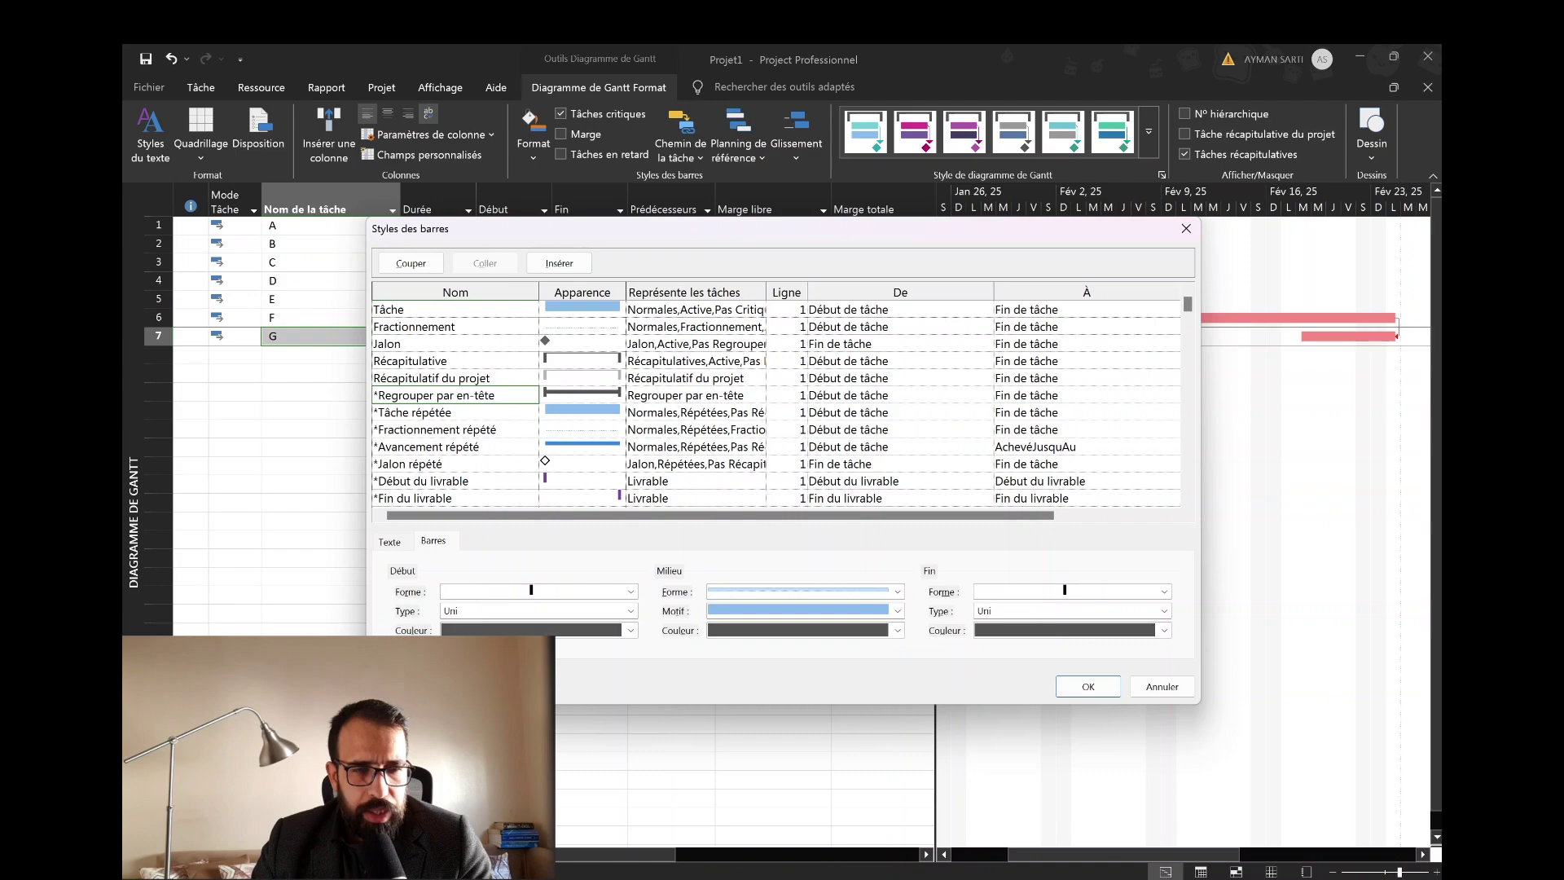
pyautogui.moveTo(1188, 306); pyautogui.dragTo(1188, 338)
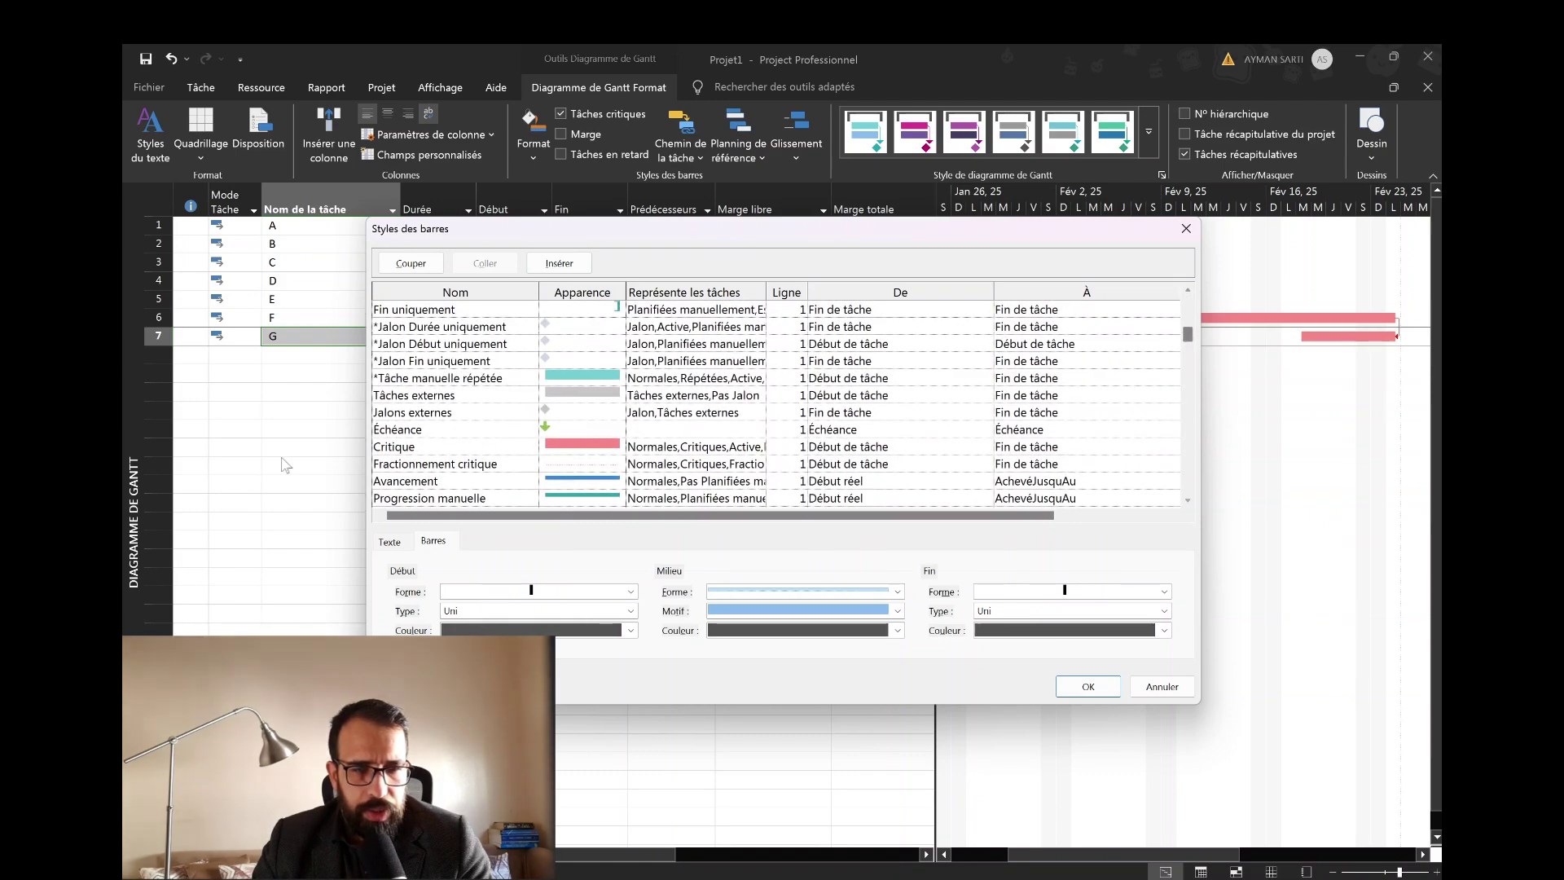
pyautogui.click(395, 447)
pyautogui.click(598, 447)
pyautogui.click(863, 631)
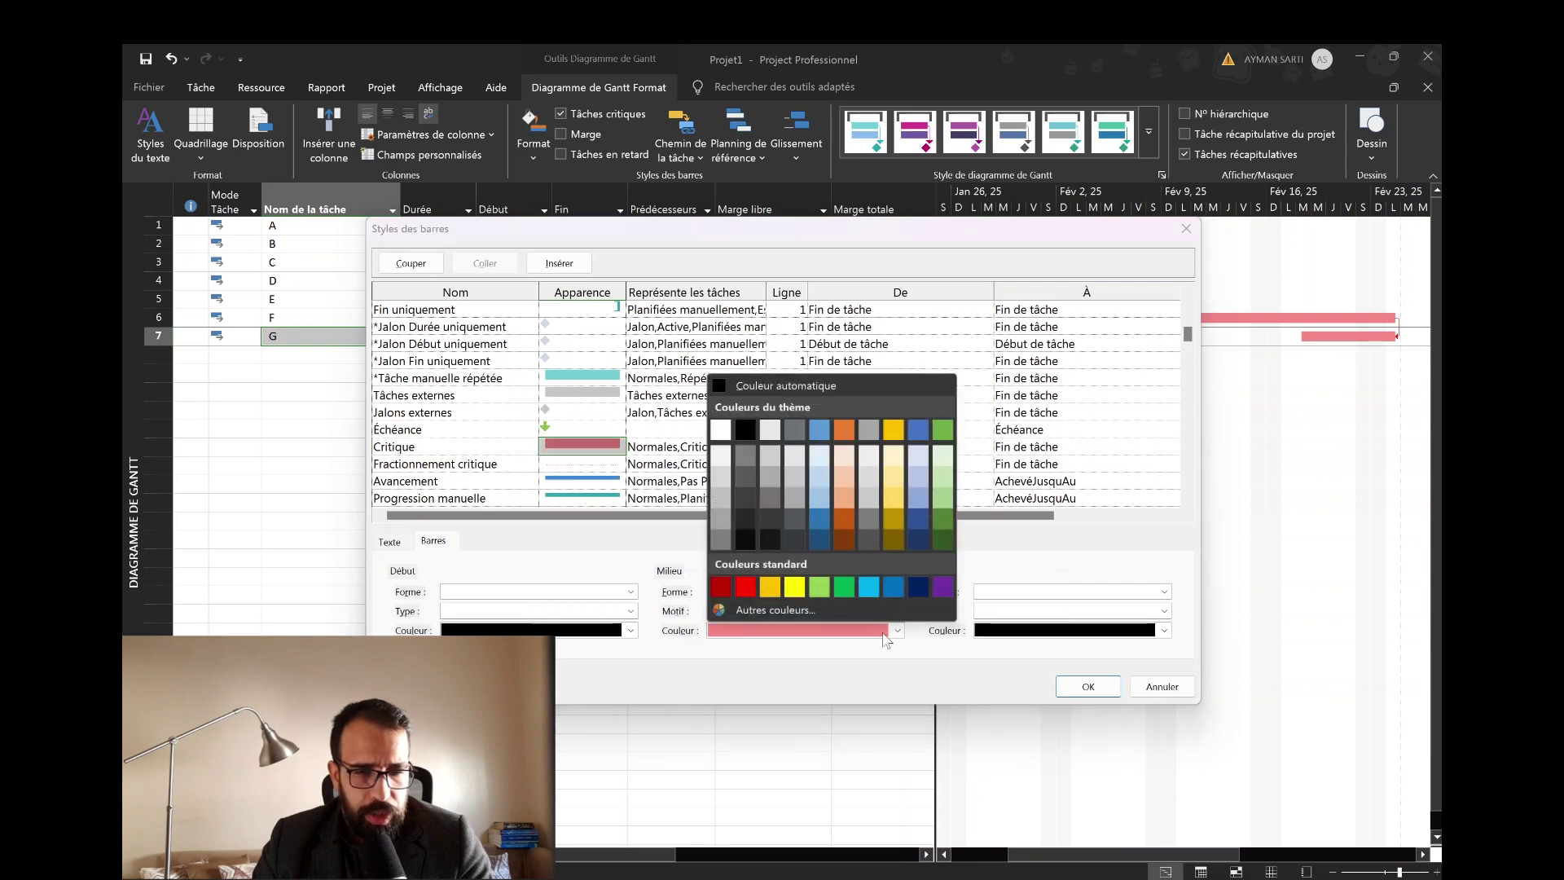
pyautogui.click(743, 595)
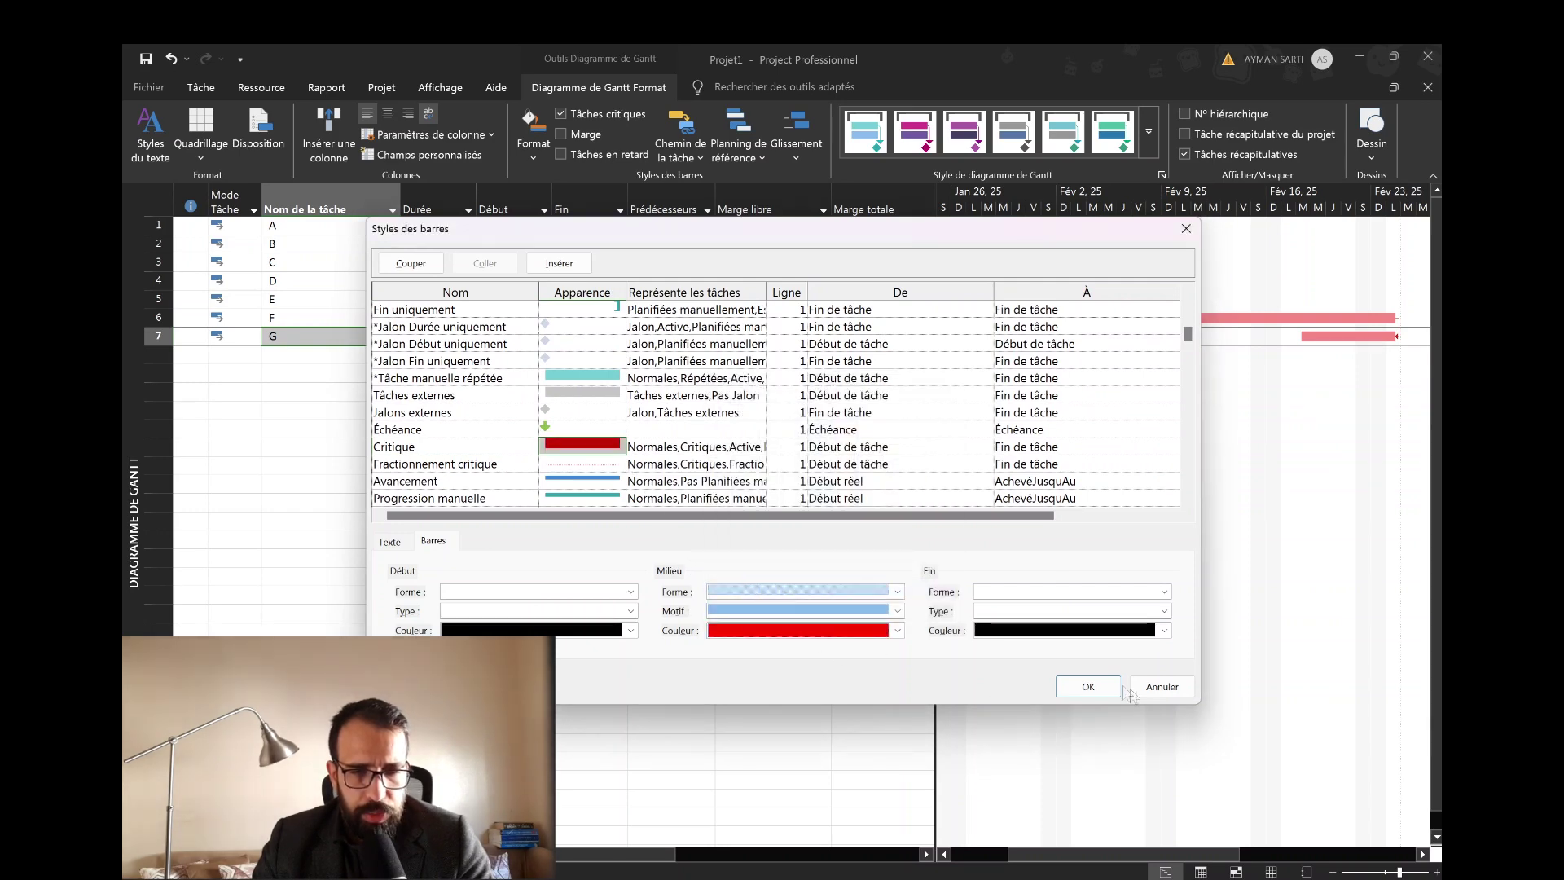
pyautogui.click(1088, 687)
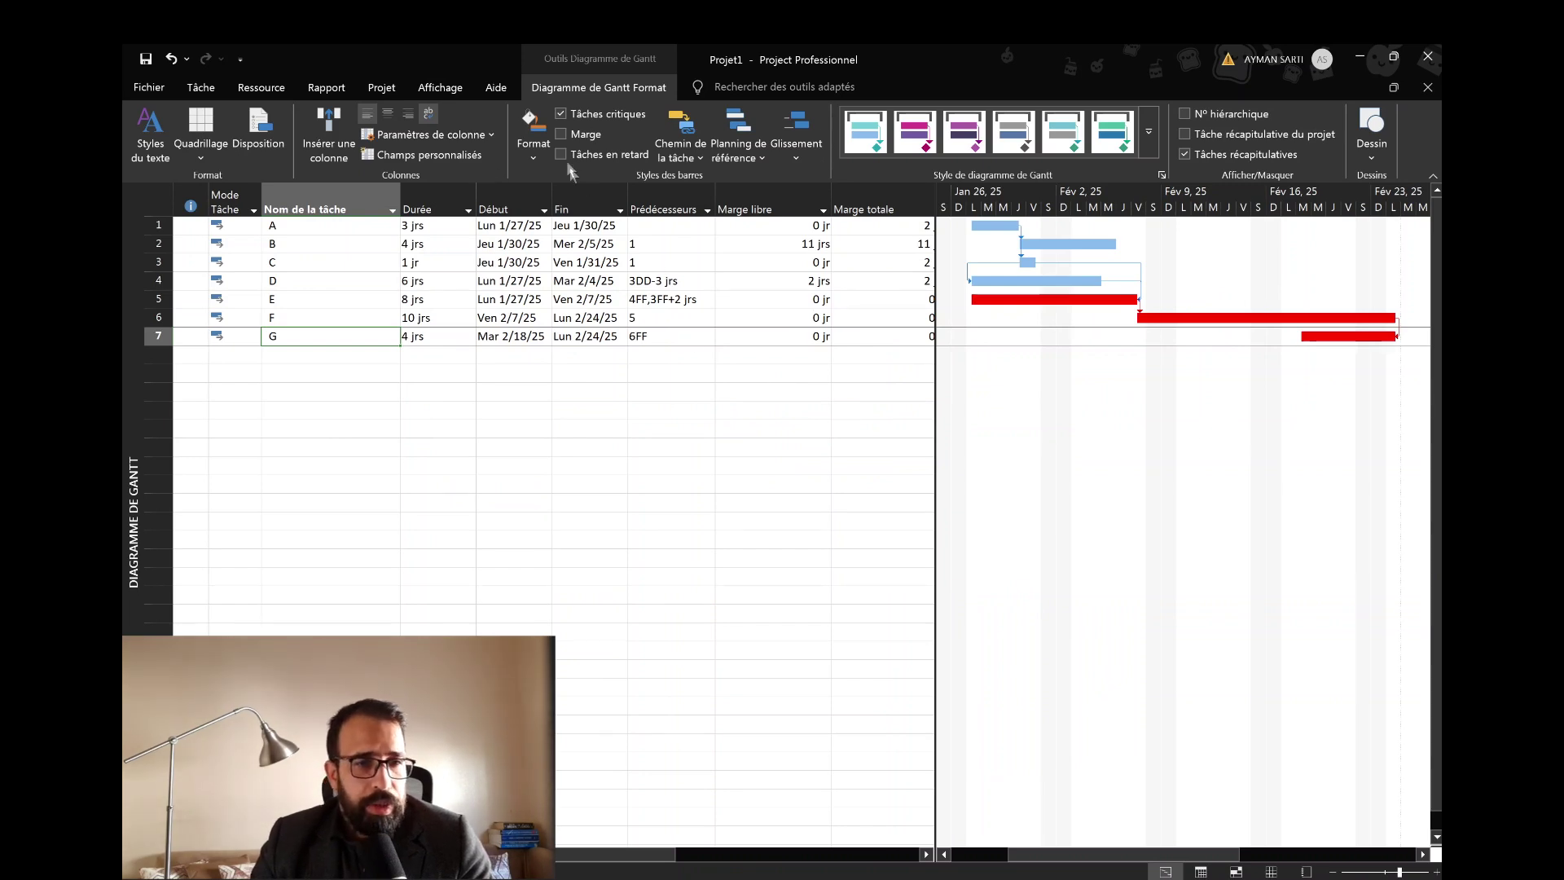
# Display the slack lines on the Gantt bars and review the slack of tasks B and D.
pyautogui.click(560, 134)
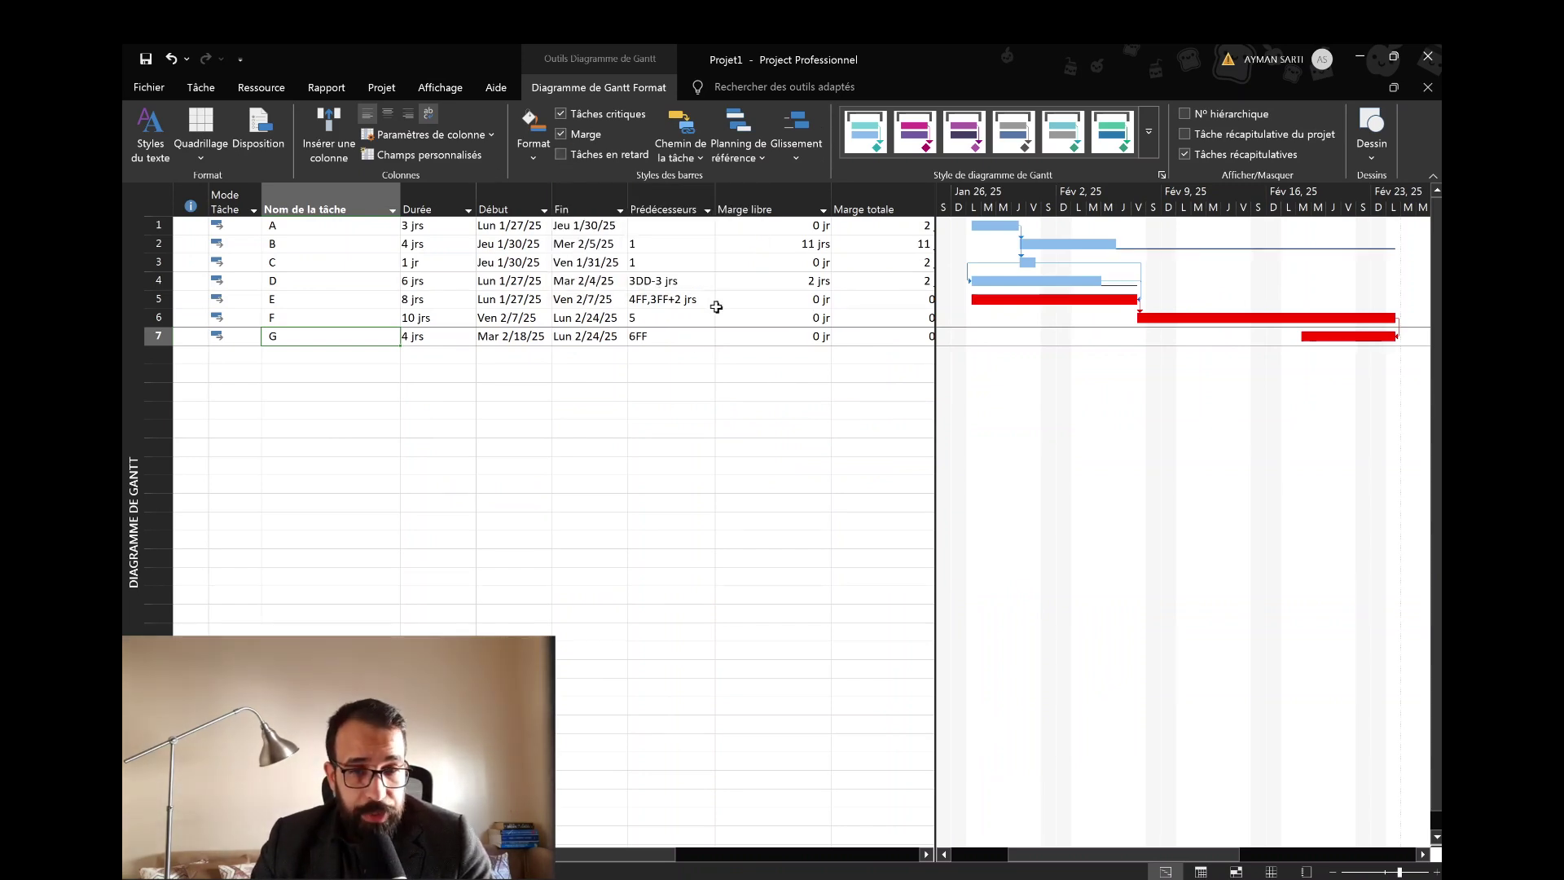
pyautogui.click(339, 246)
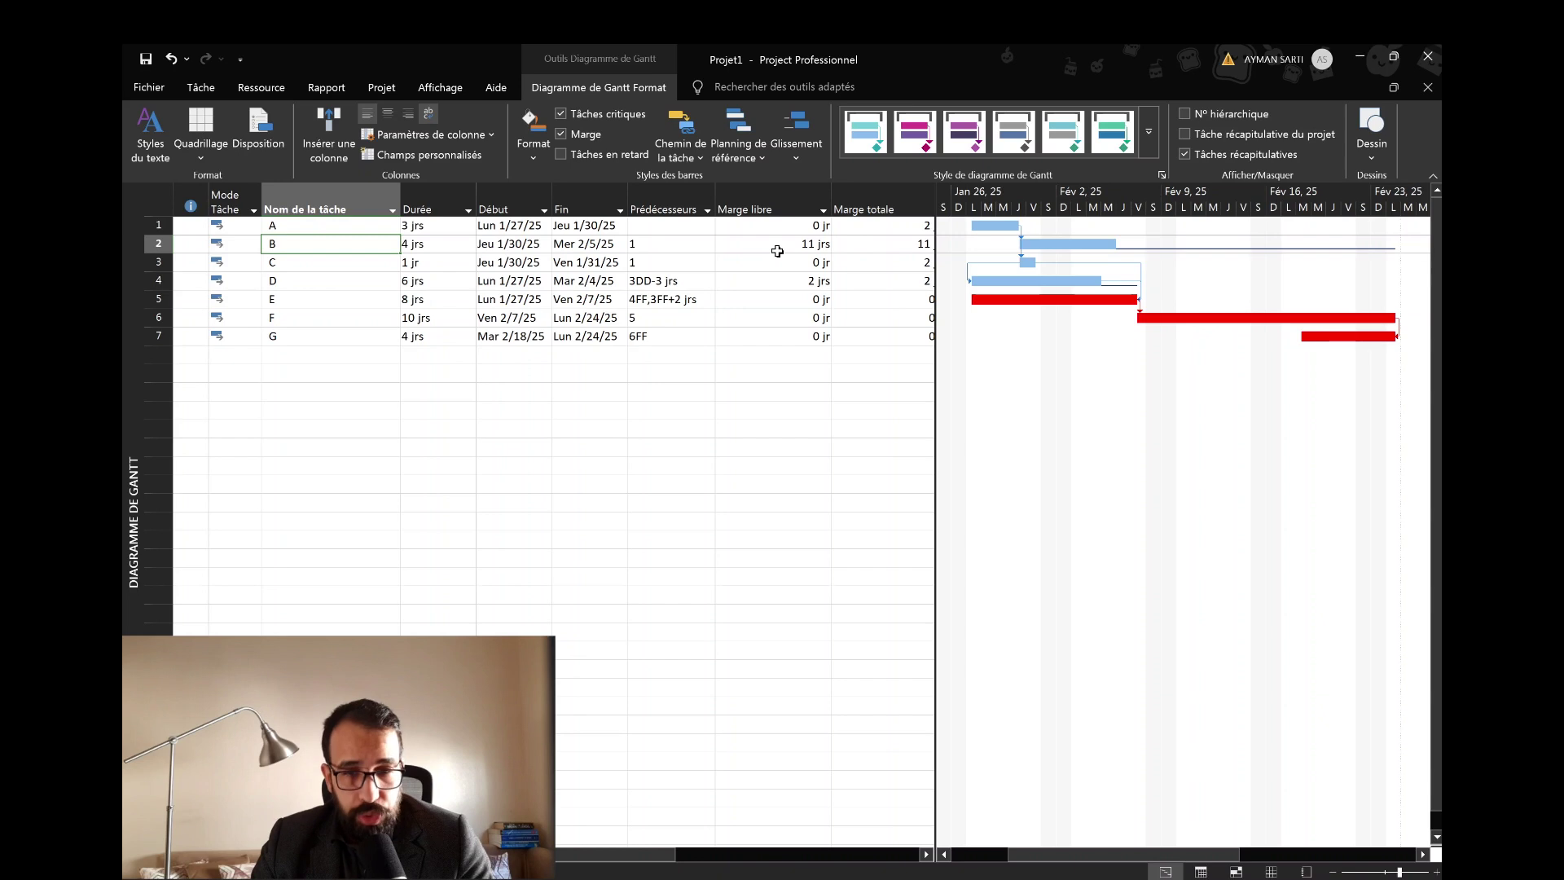
pyautogui.press('Down')
pyautogui.press('Down')
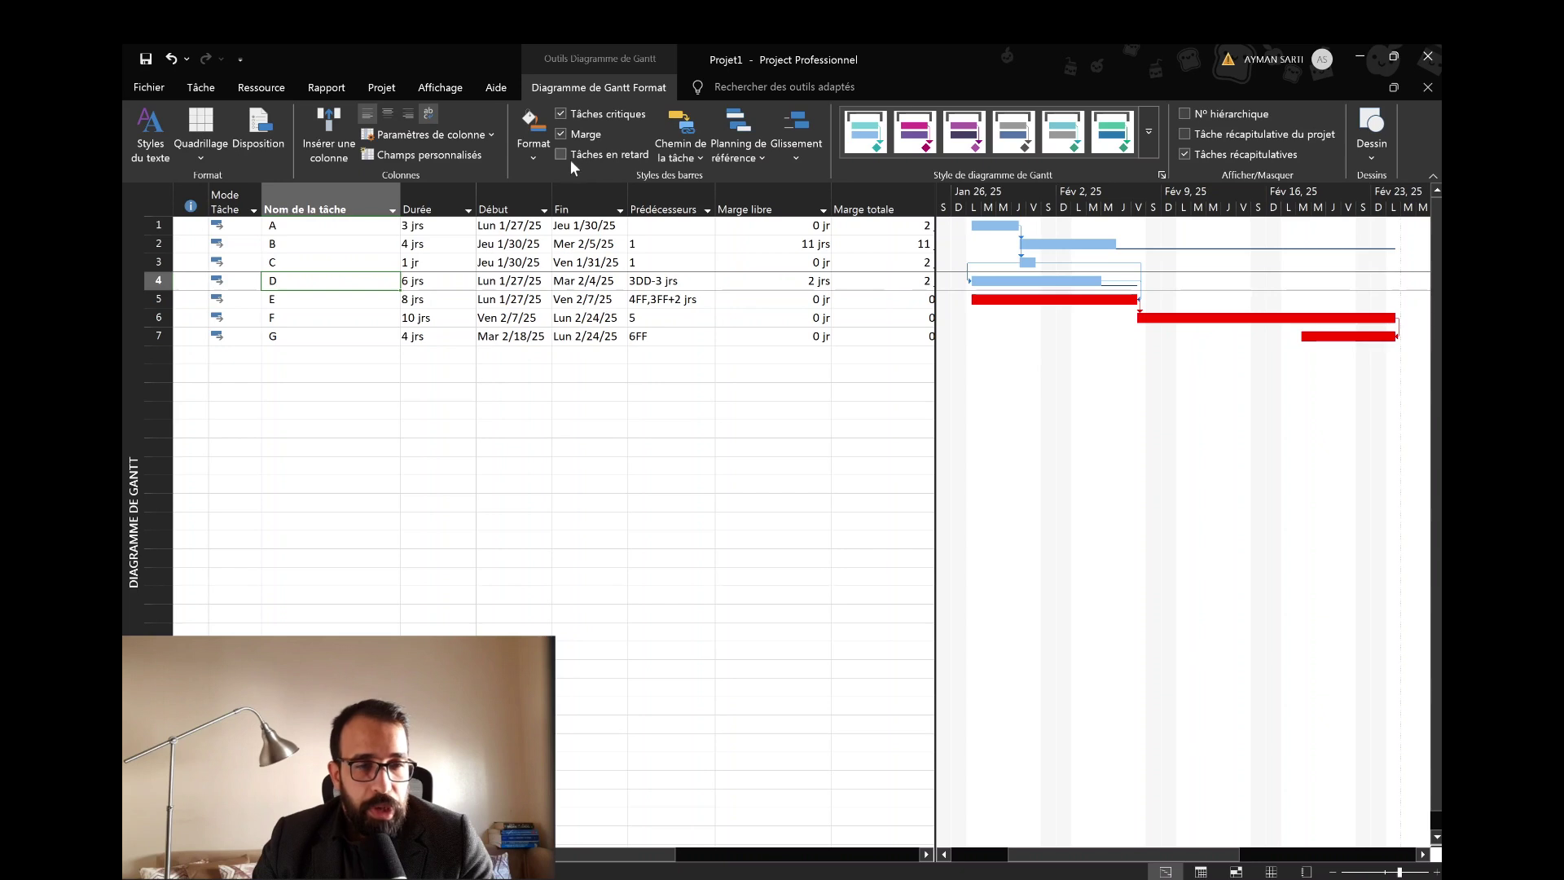
# Narrow the Marge libre and Marge totale columns so that both fit fully in the task table.
pyautogui.click(427, 90)
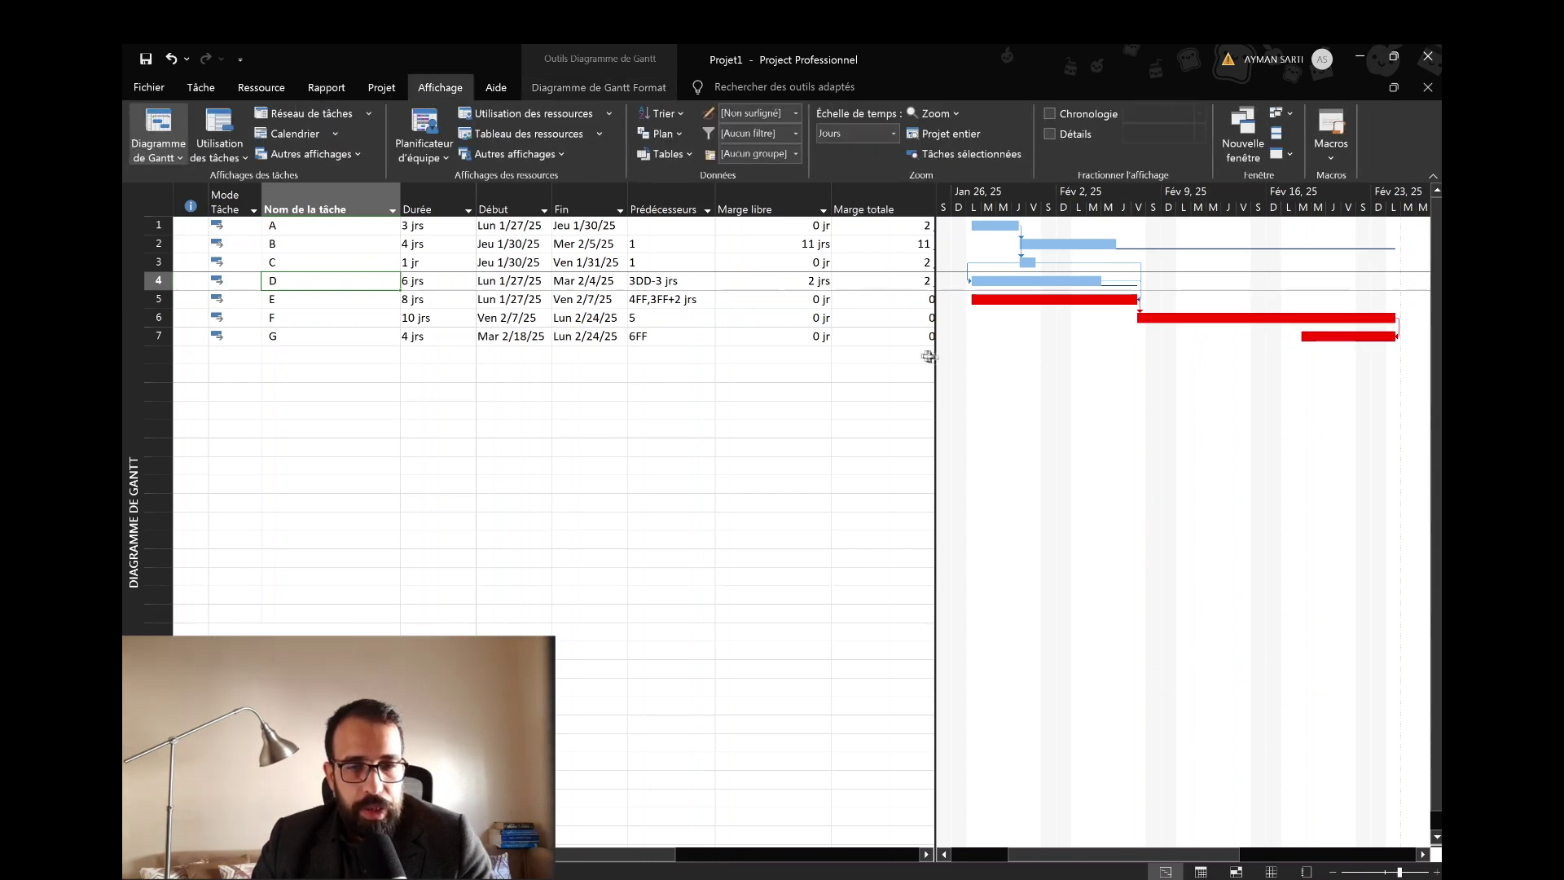
pyautogui.moveTo(831, 204); pyautogui.dragTo(755, 203)
pyautogui.moveTo(872, 204); pyautogui.dragTo(792, 201)
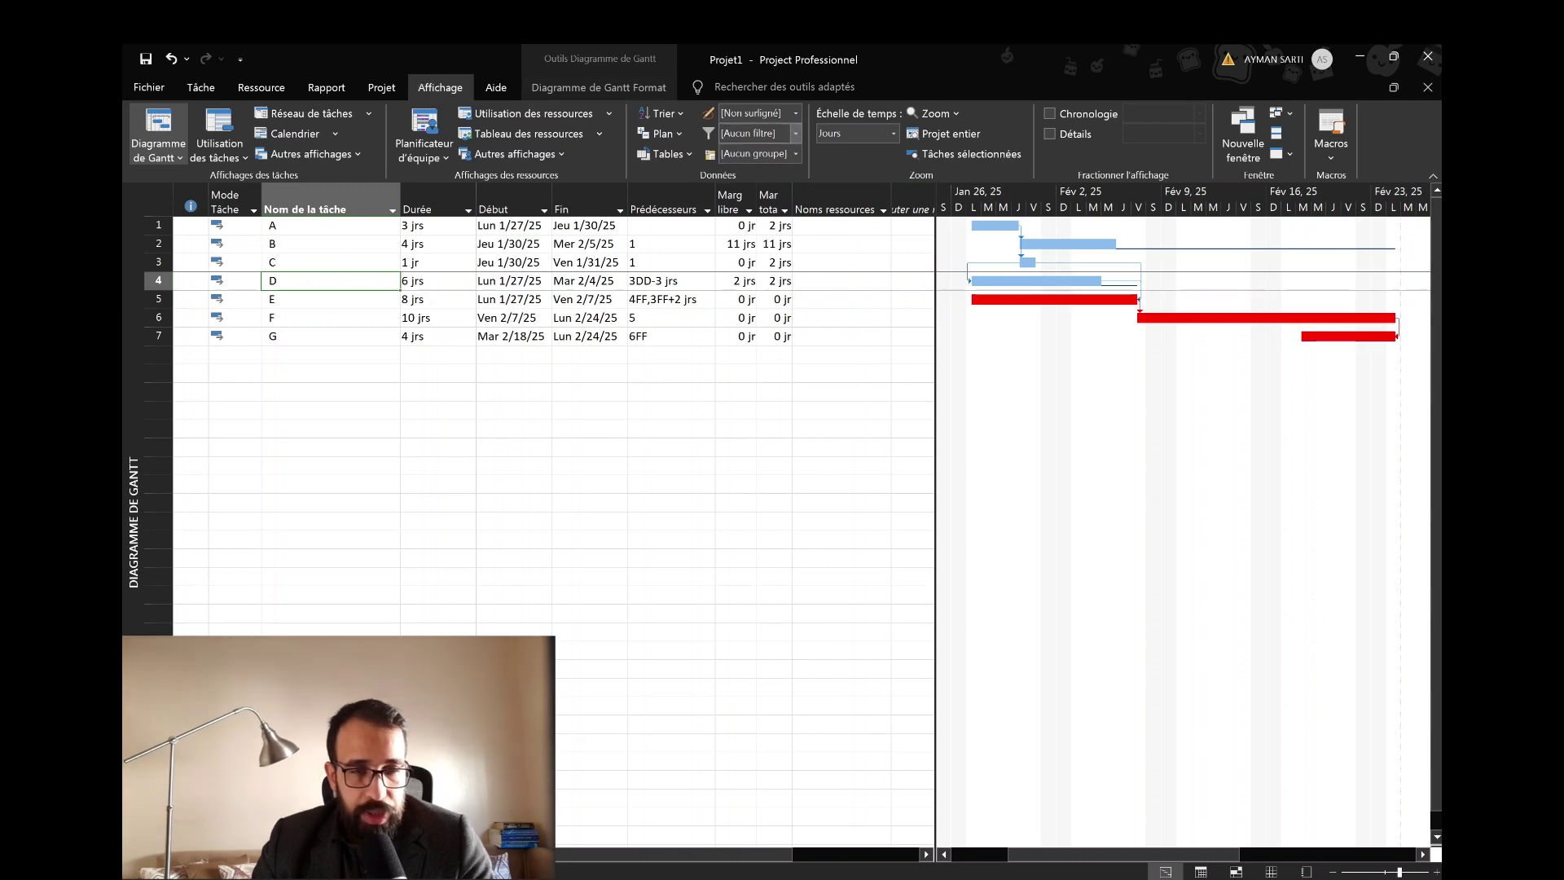
# Filter the task table with Tâches critiques, examine the critical tasks, and restore the unfiltered list.
pyautogui.click(795, 133)
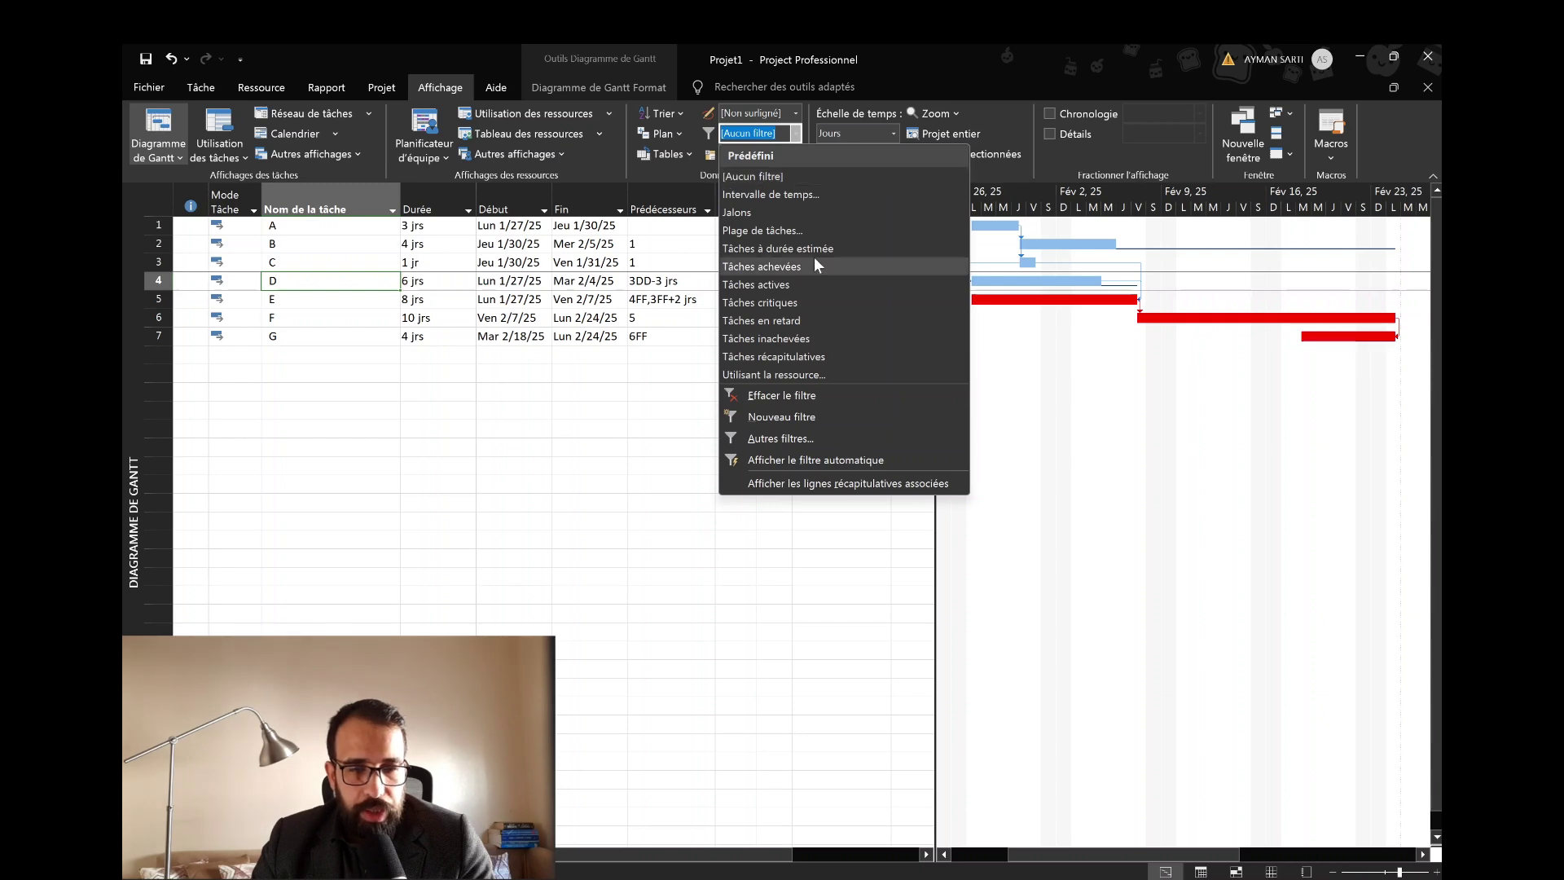
pyautogui.click(789, 303)
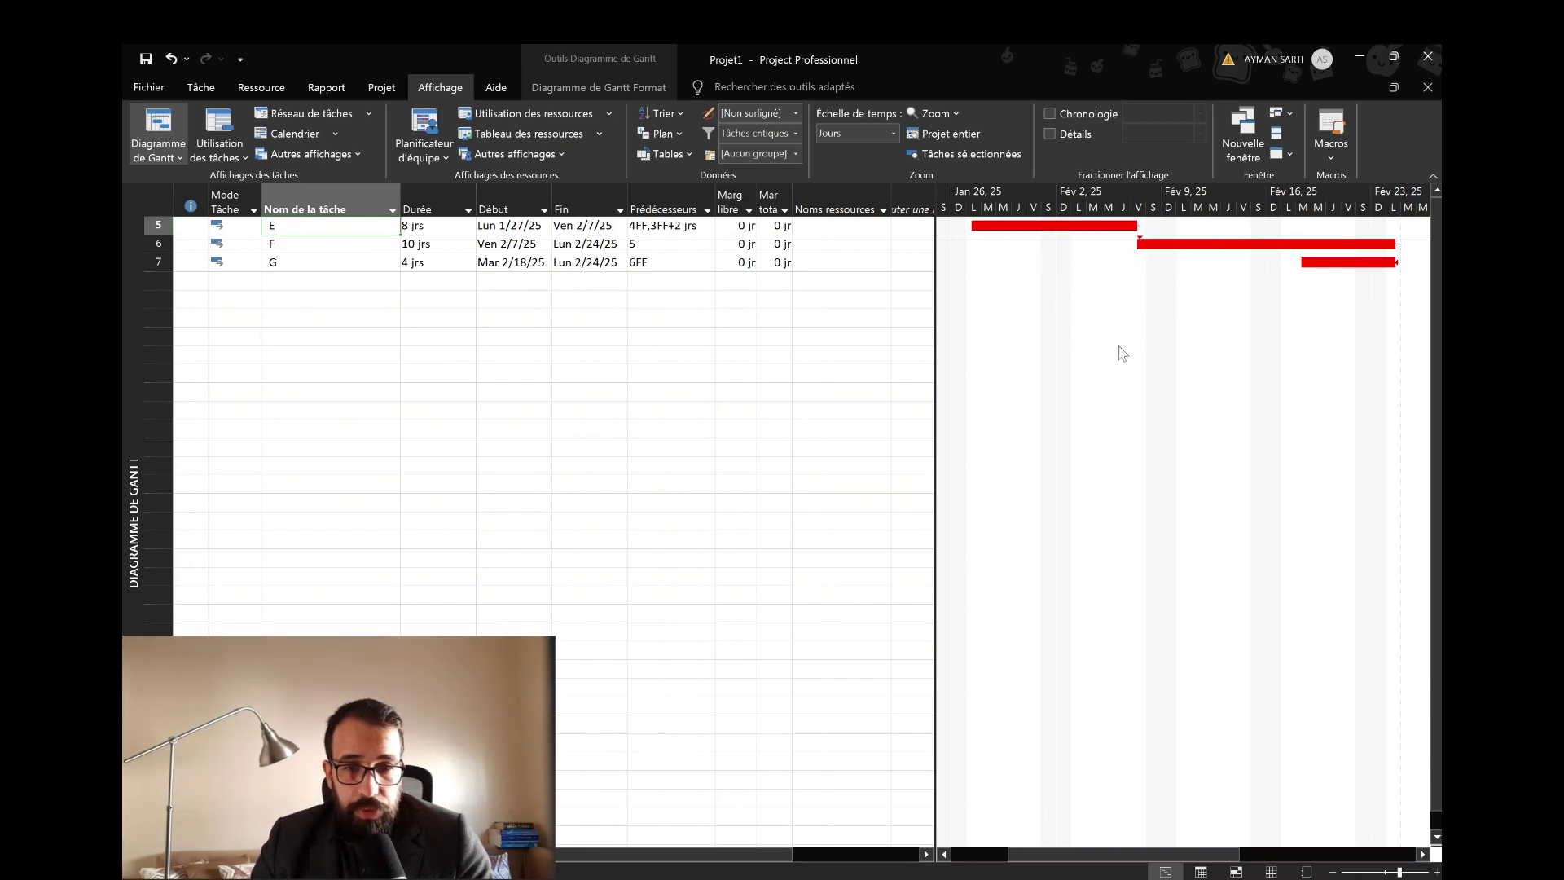
pyautogui.click(795, 134)
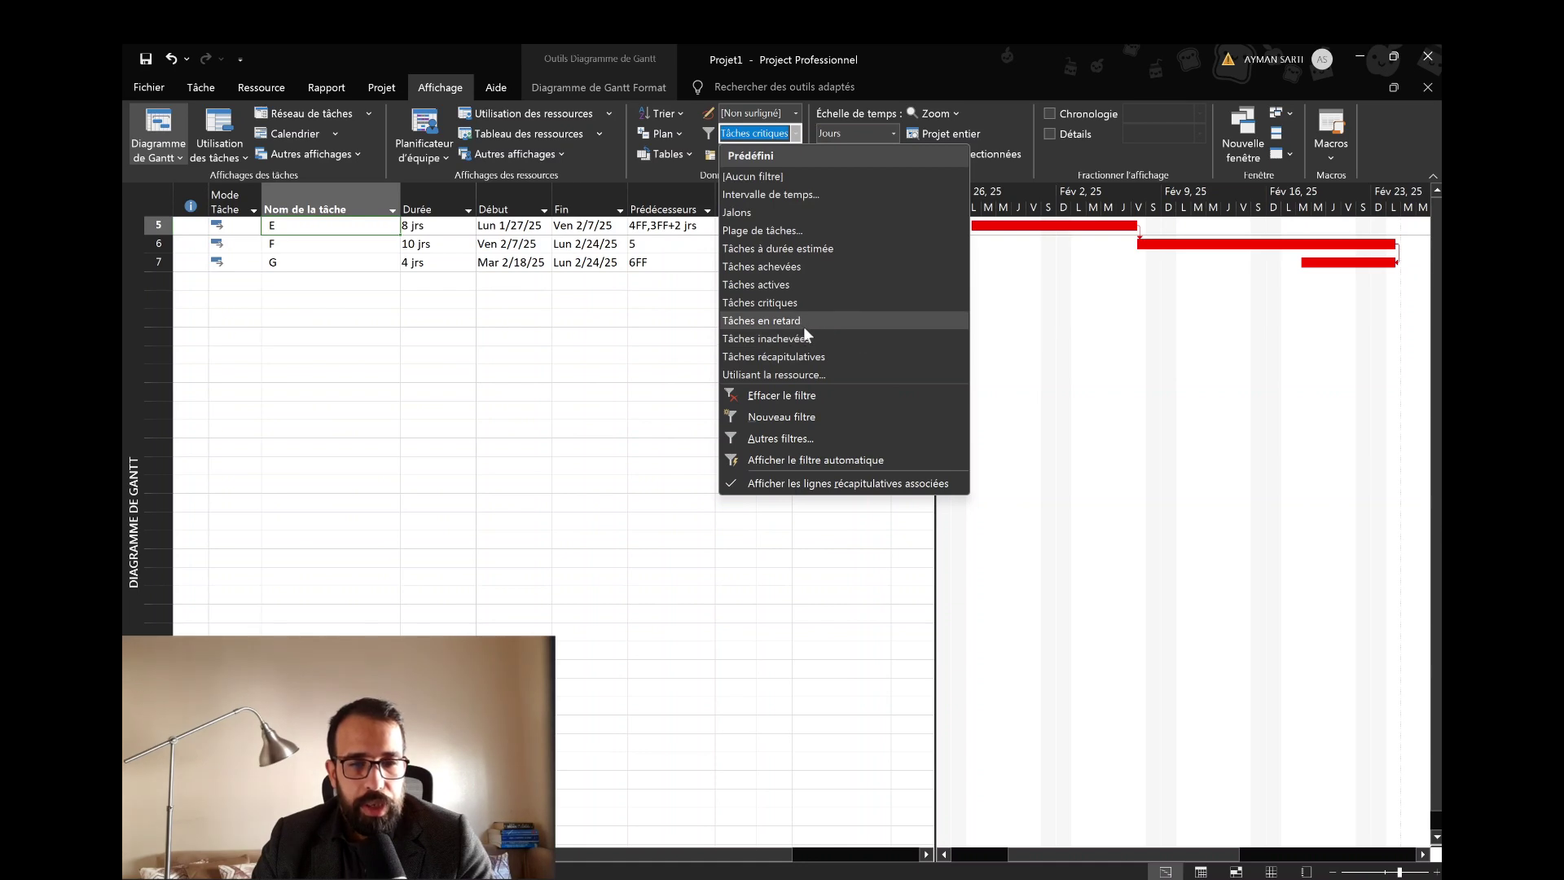
pyautogui.click(745, 178)
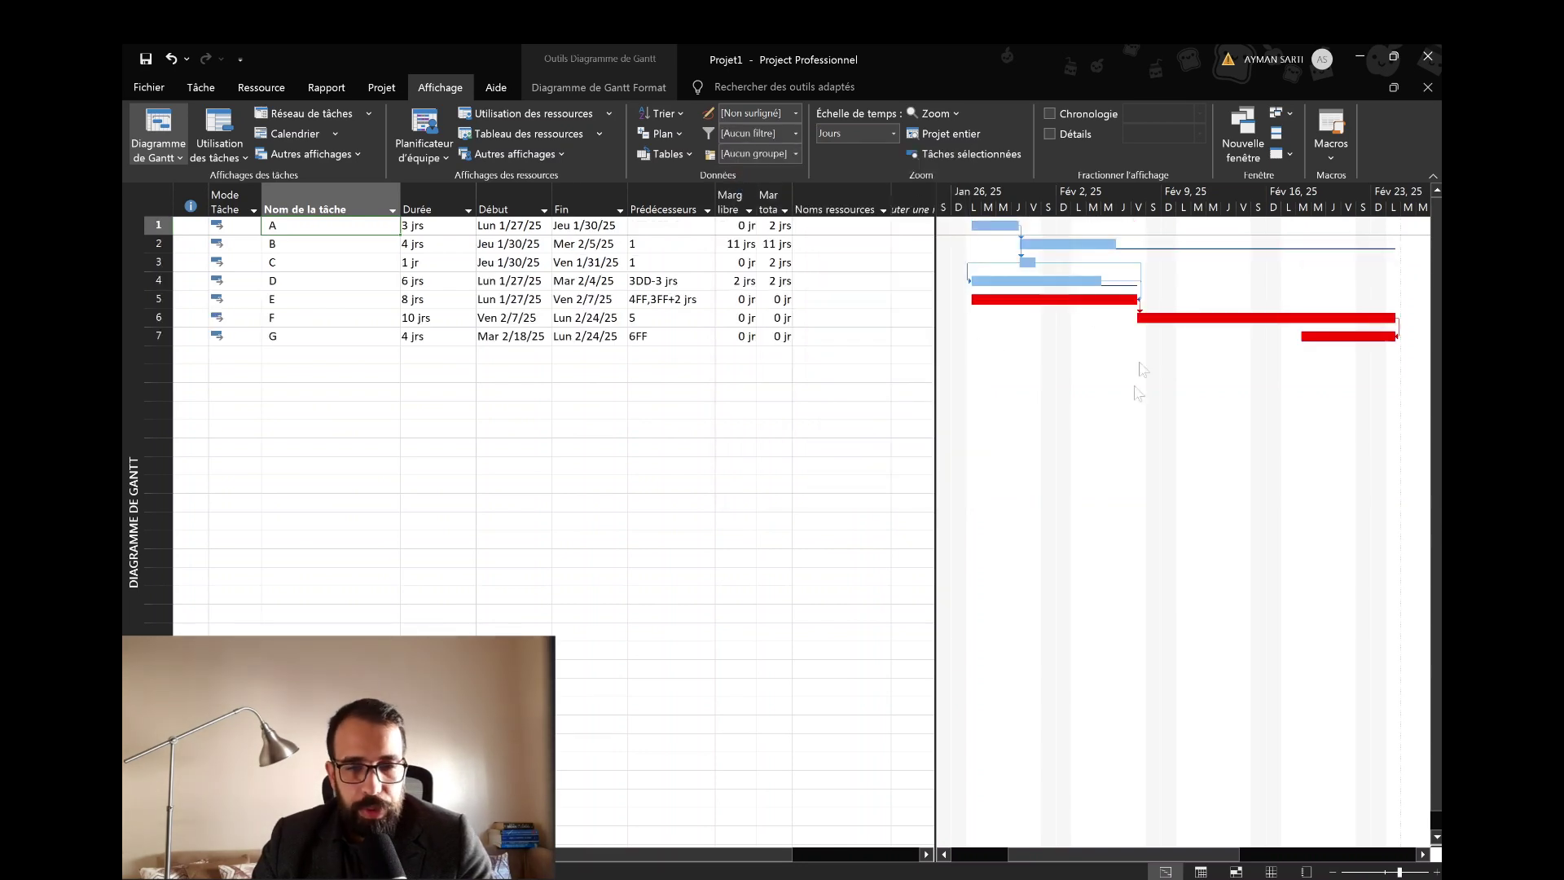
# Turn on the display of late tasks (Tâches en retard) in the Gantt chart.
pyautogui.click(598, 87)
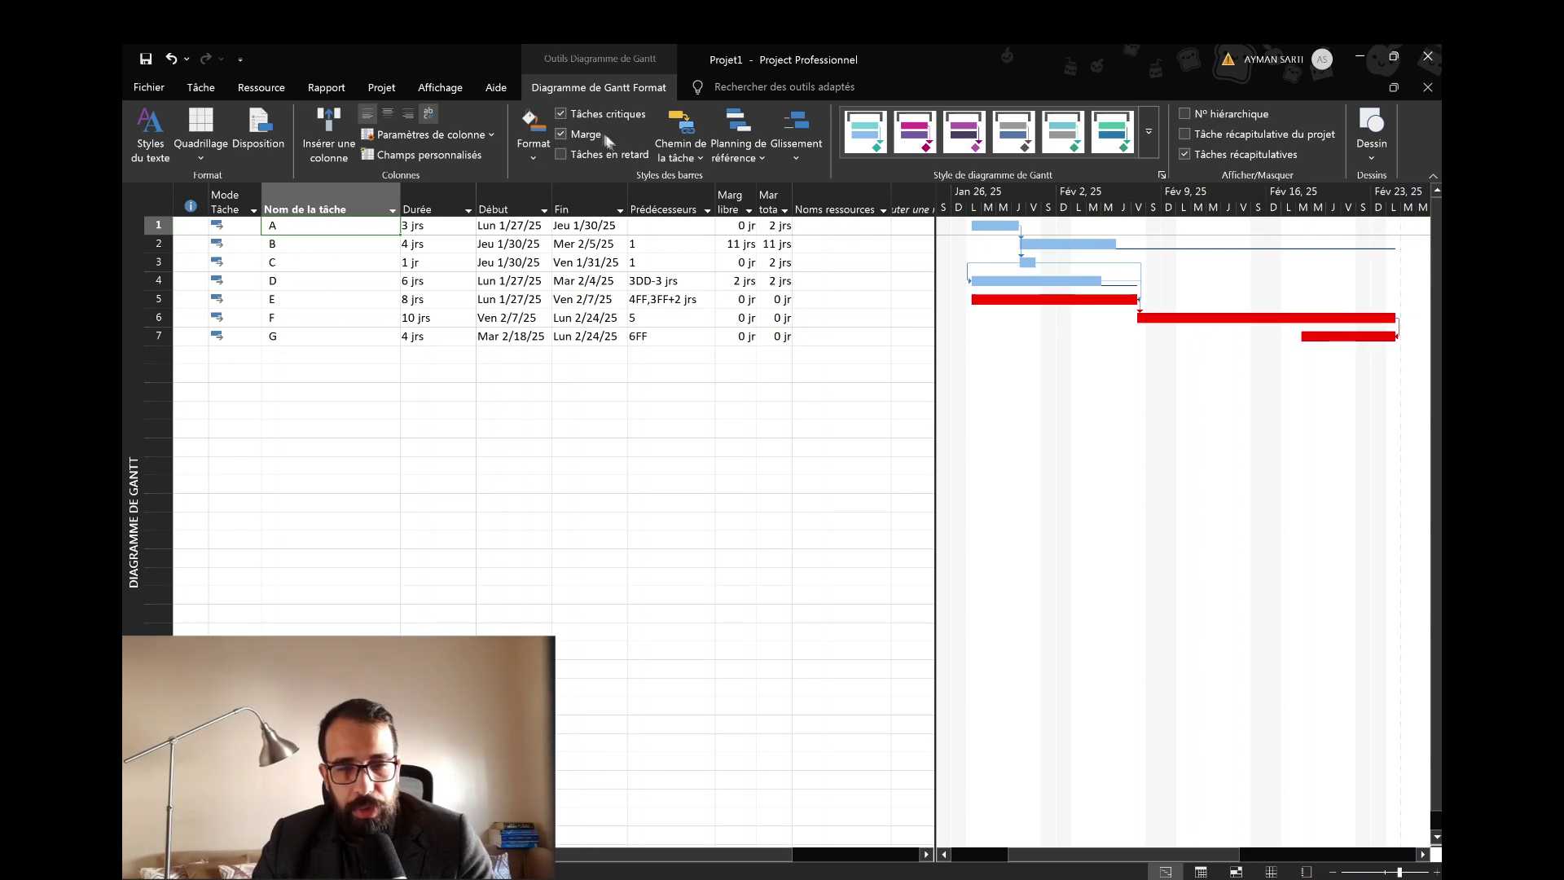
pyautogui.click(561, 154)
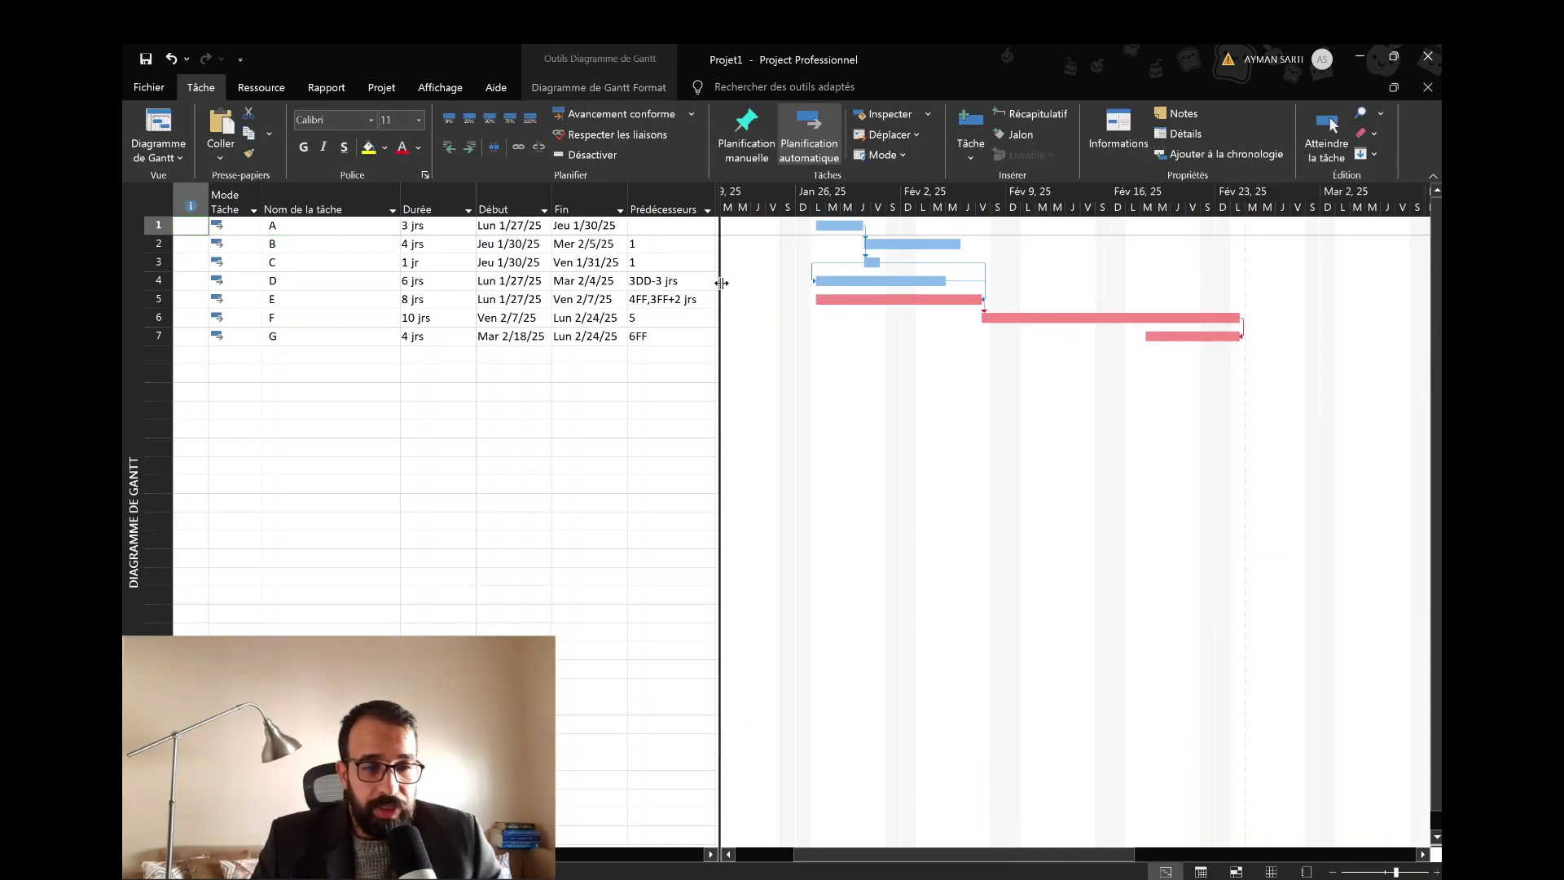
# Widen the task table area and add the Début au plus tôt and Début au plus tard columns.
pyautogui.moveTo(722, 283); pyautogui.dragTo(1036, 282)
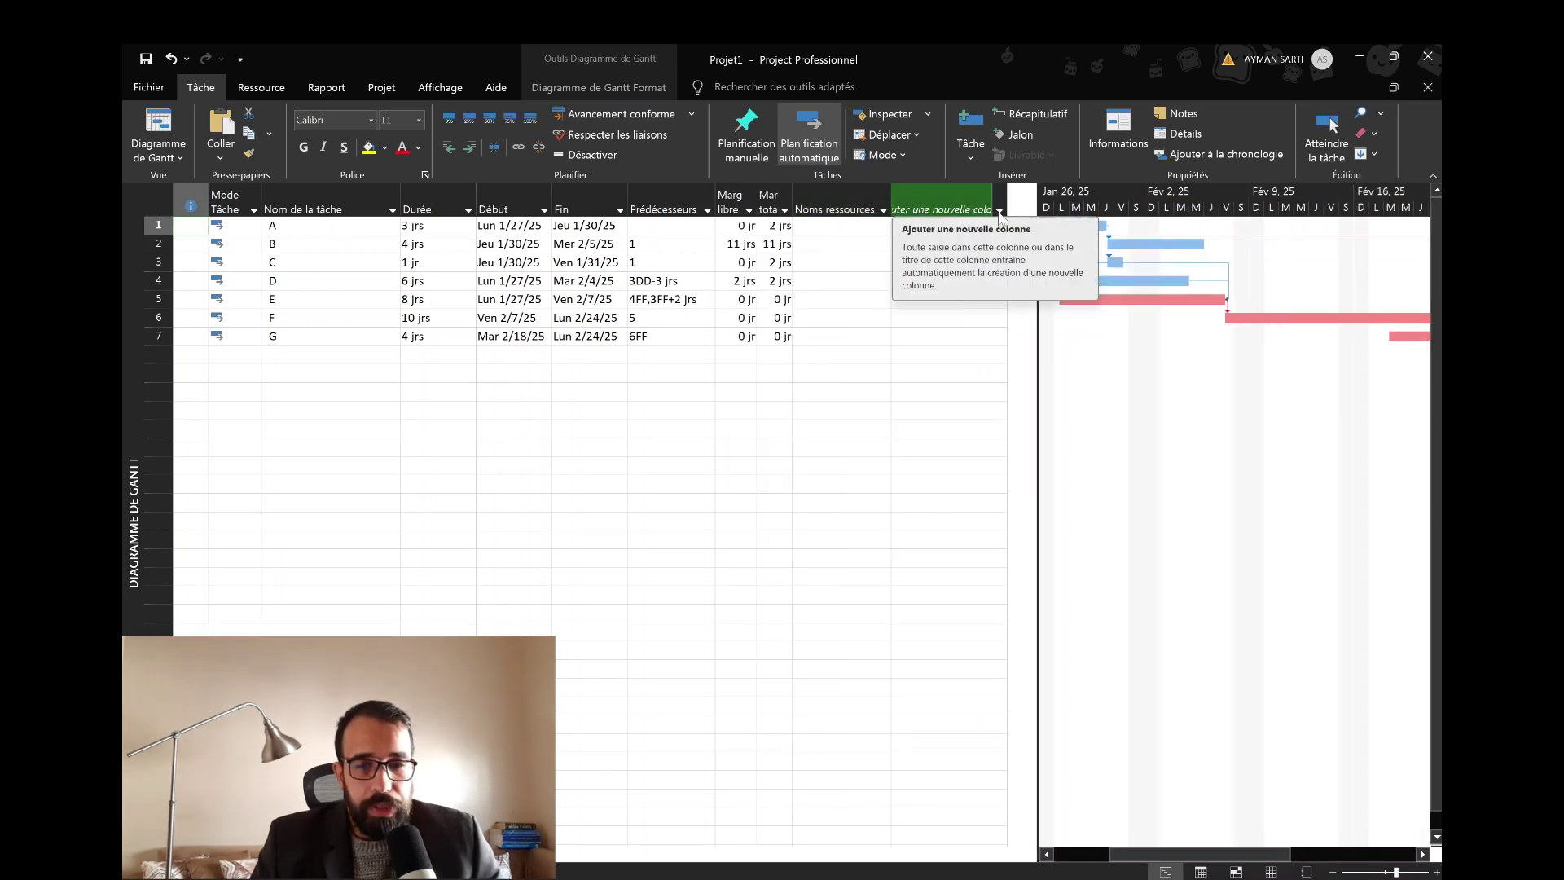
pyautogui.click(999, 212)
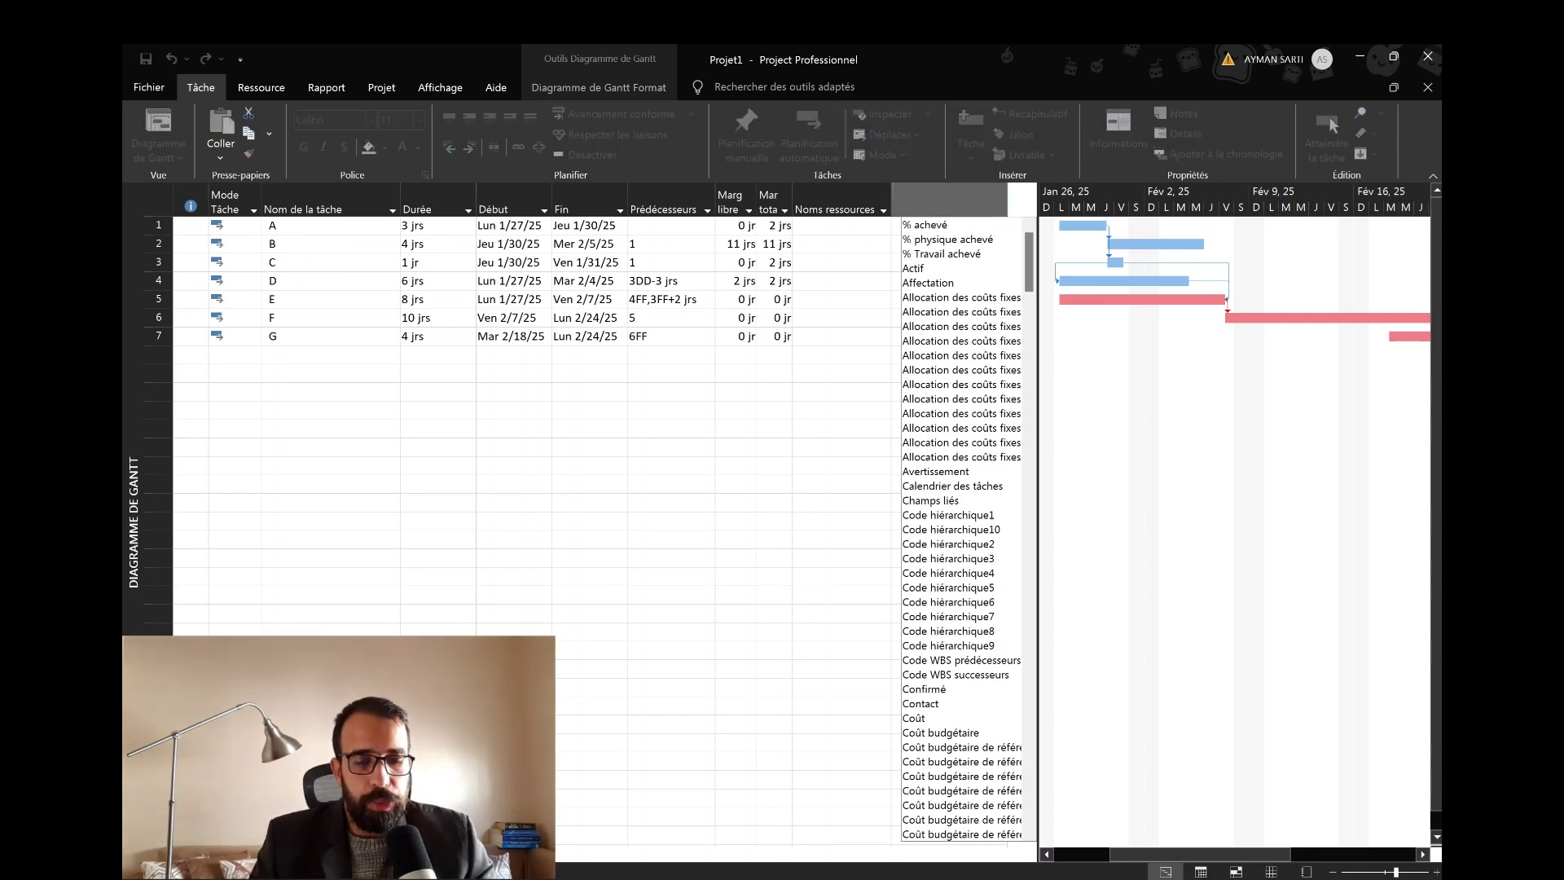
pyautogui.write('début')
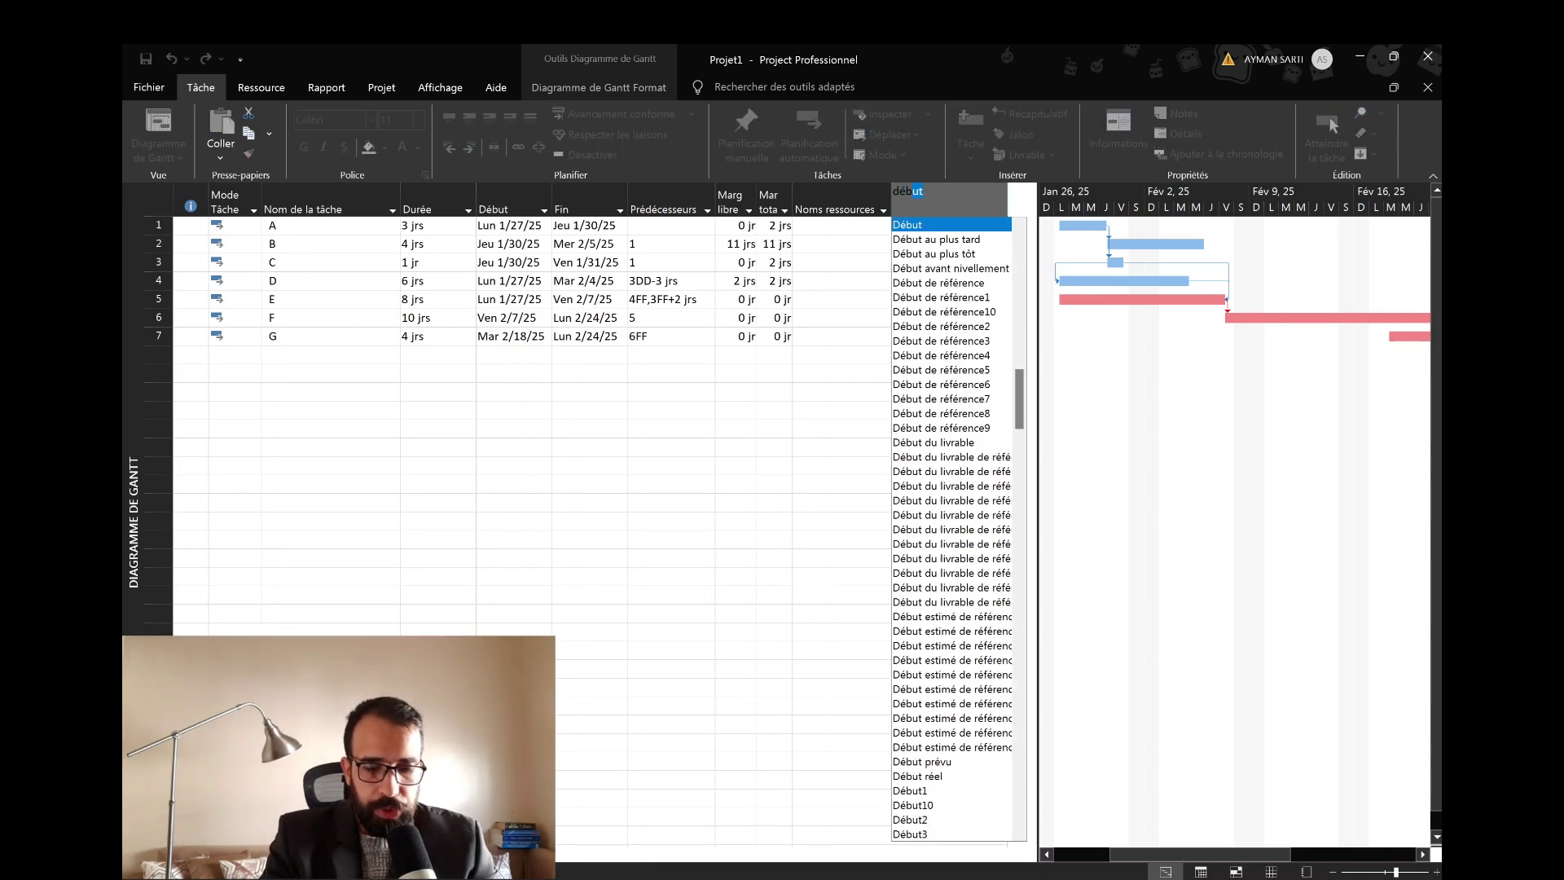
pyautogui.click(971, 256)
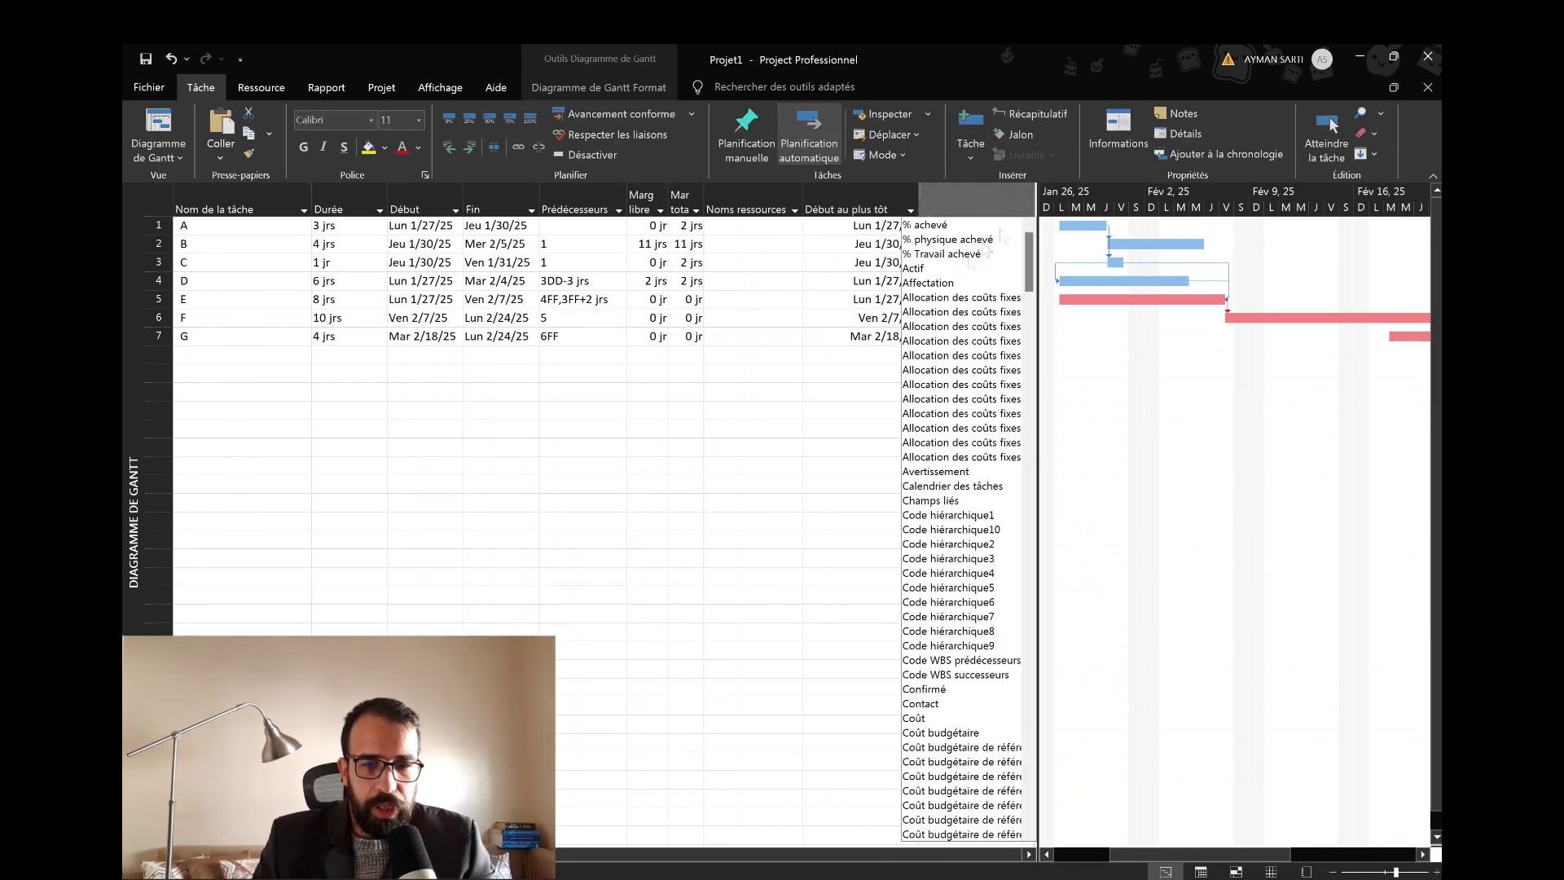
pyautogui.write('début au plus tard')
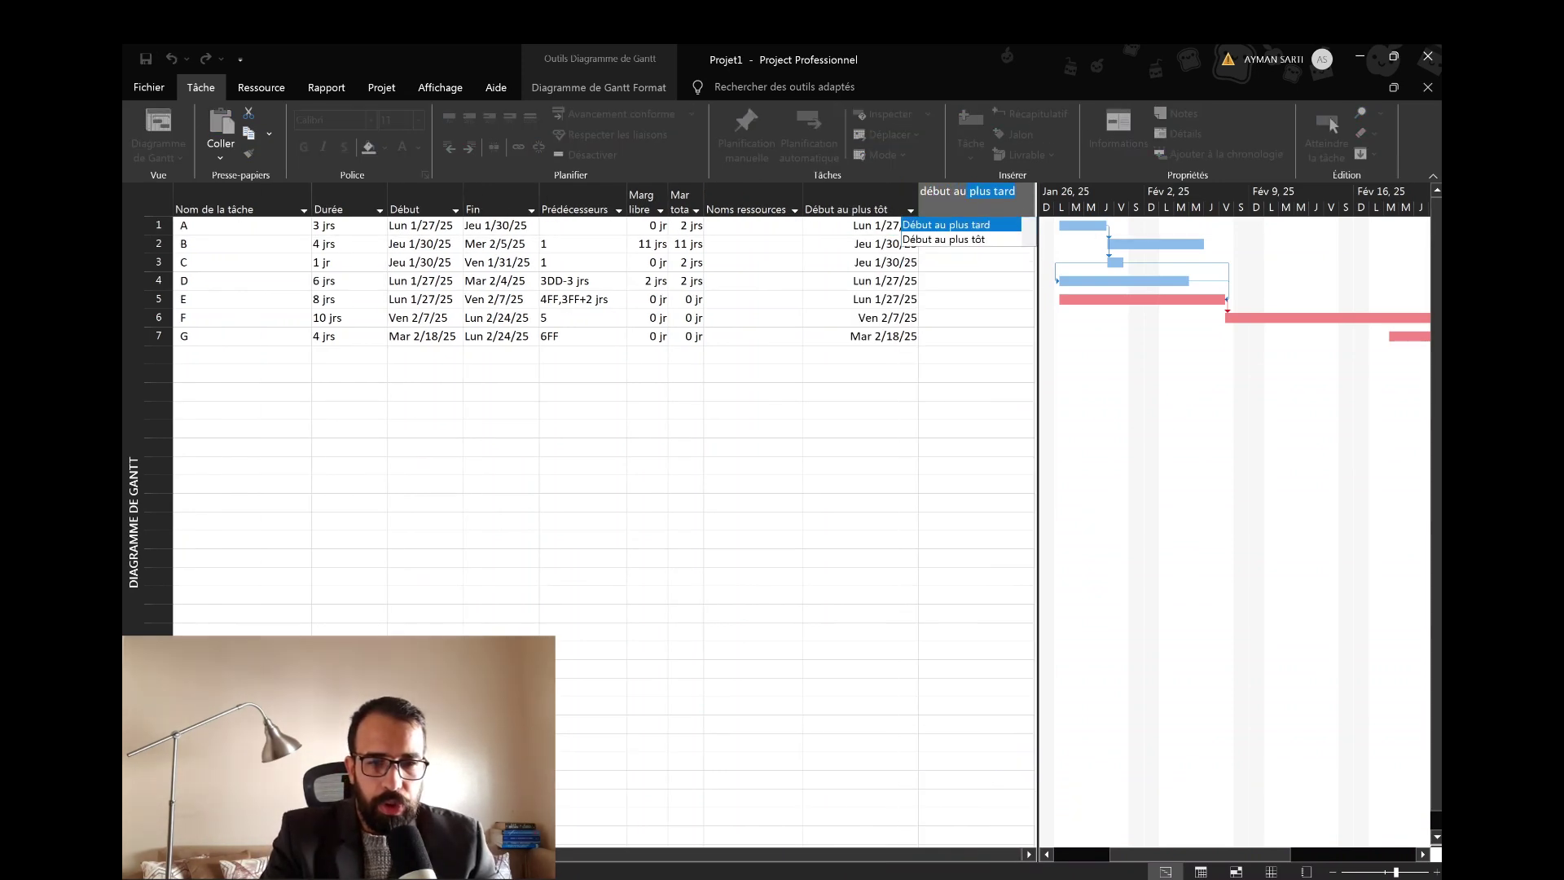
pyautogui.press('Return')
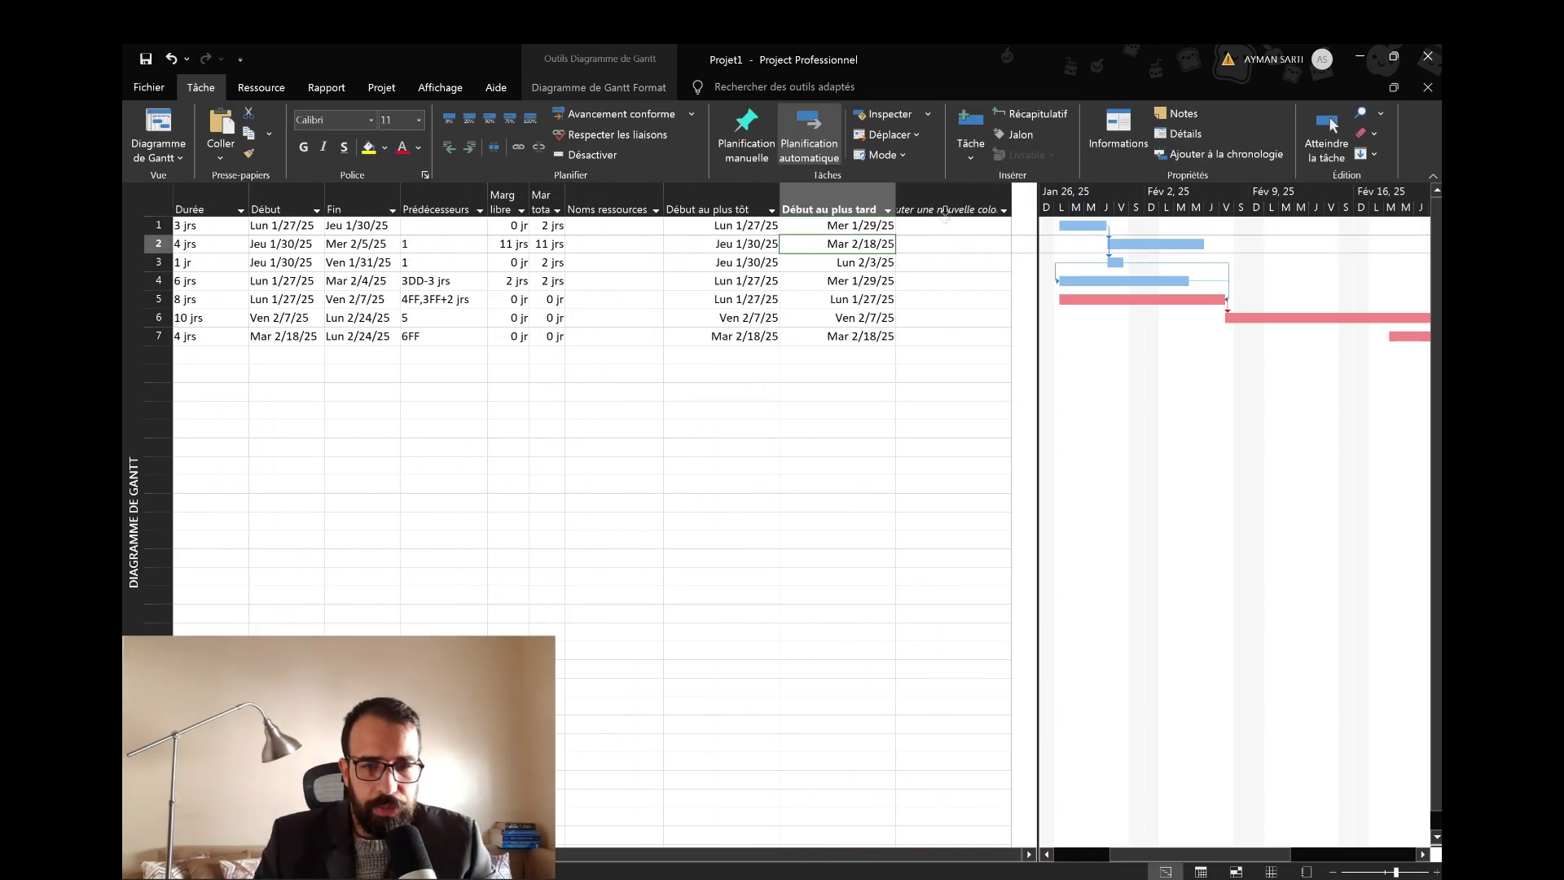
# Add the Fin au plus tôt and Fin au plus tard columns after Début au plus tard.
pyautogui.write('fin au plus tard')
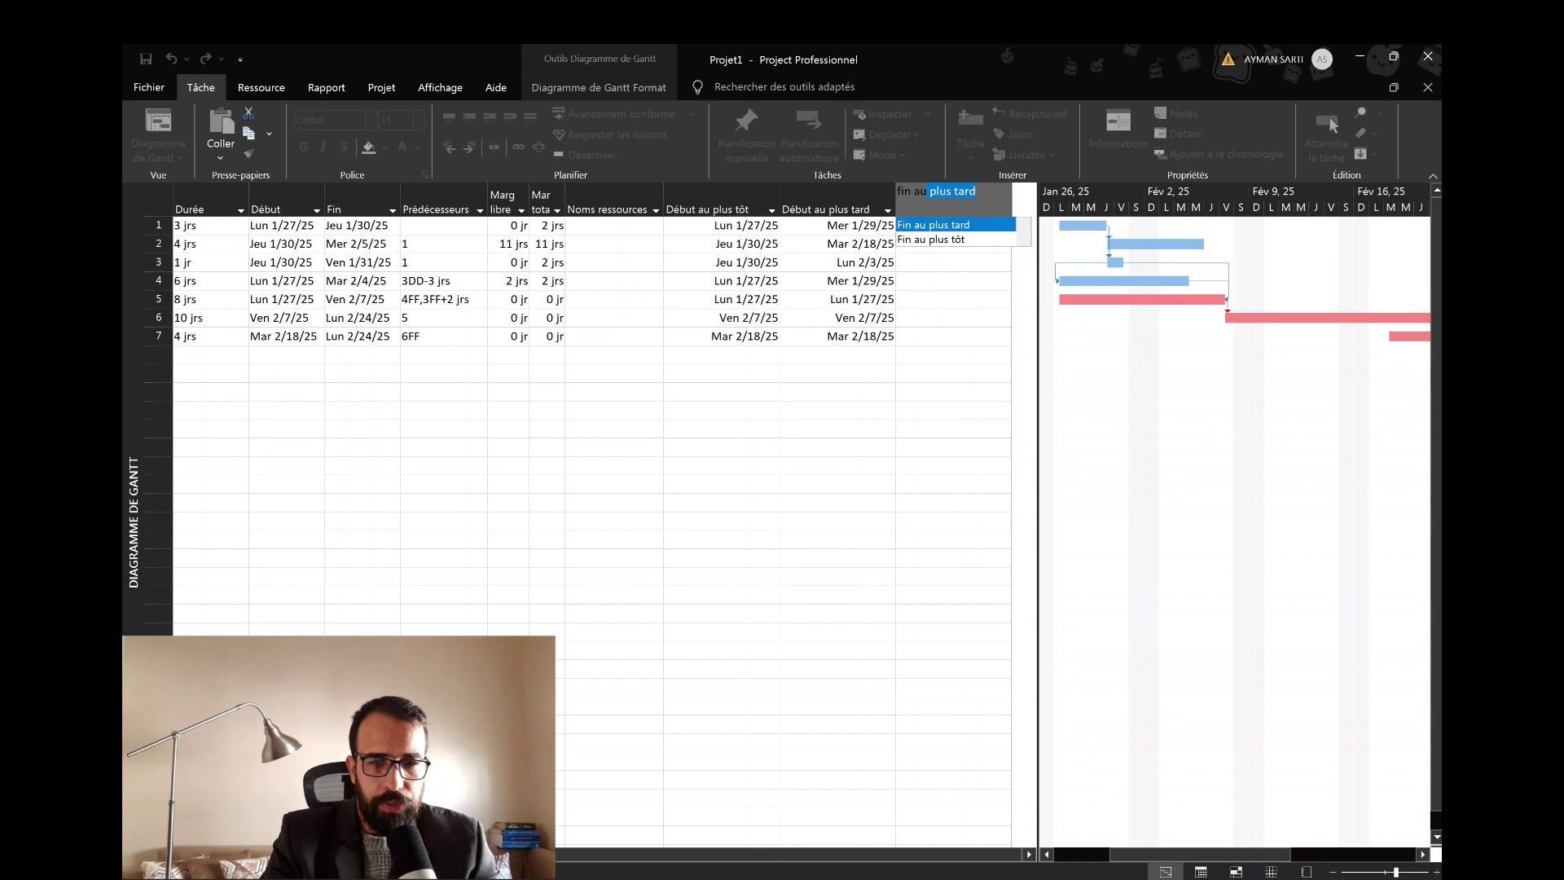
pyautogui.click(959, 240)
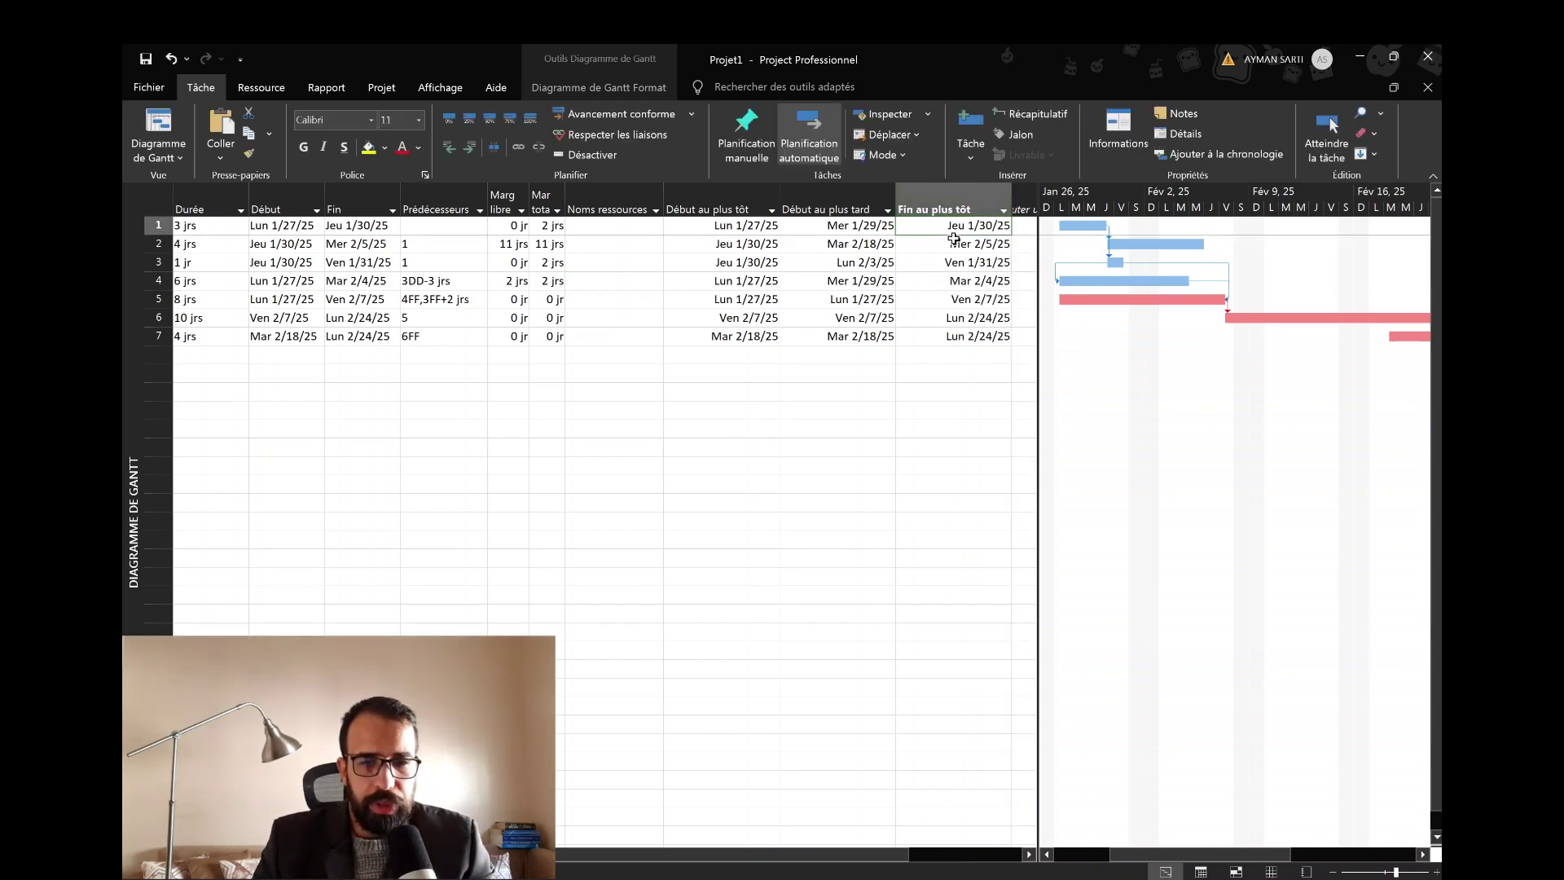
pyautogui.write('fin au plus tard')
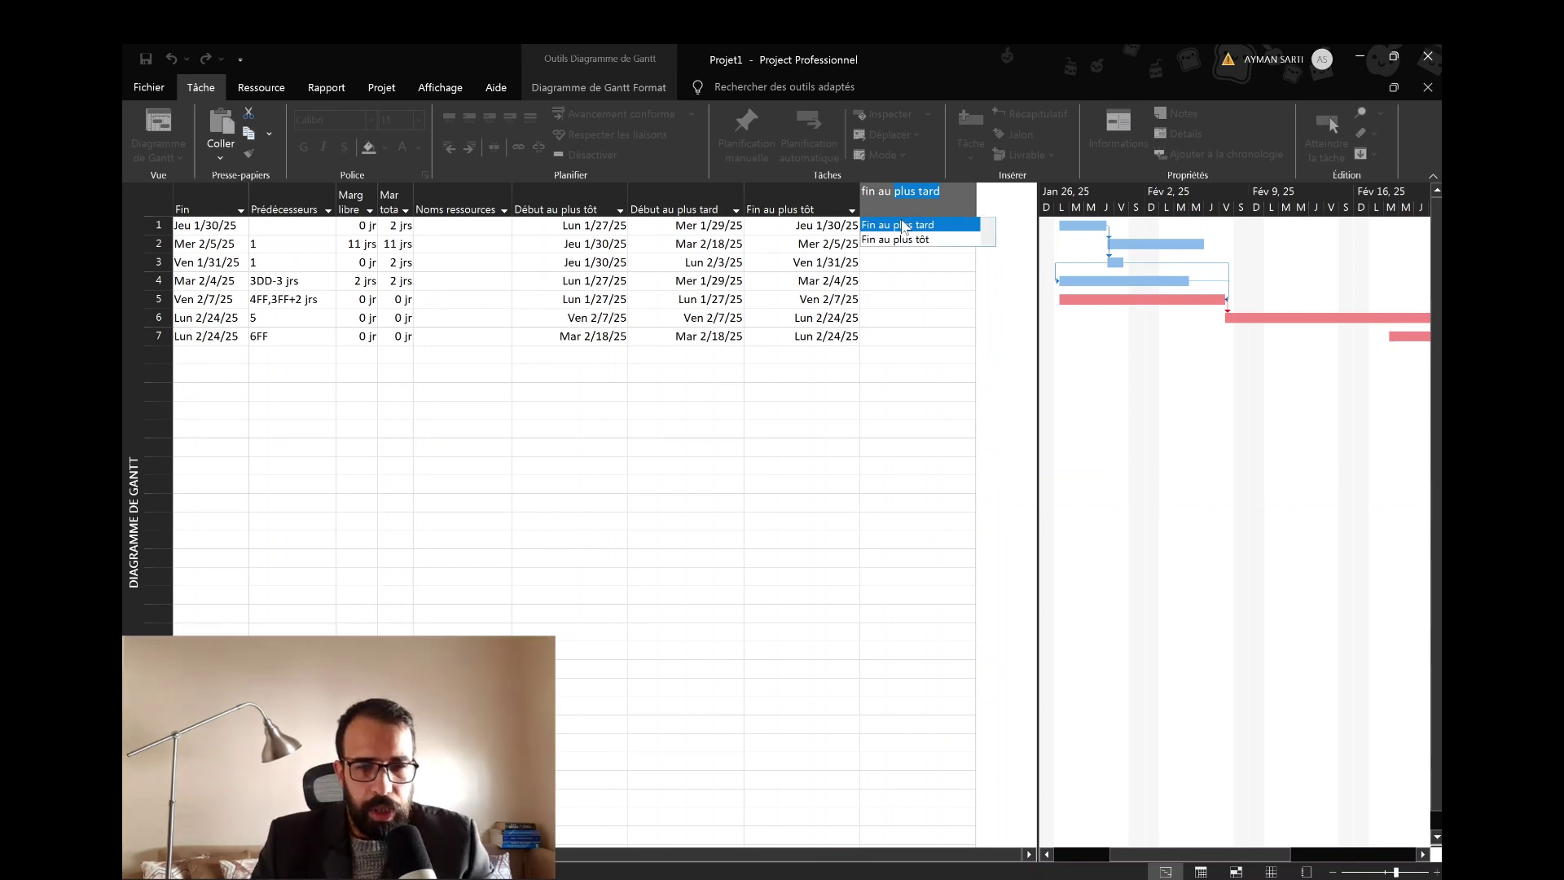
pyautogui.press('Return')
# Move the Noms ressources column after Fin au plus tard in the task table.
pyautogui.moveTo(594, 200); pyautogui.dragTo(887, 196)
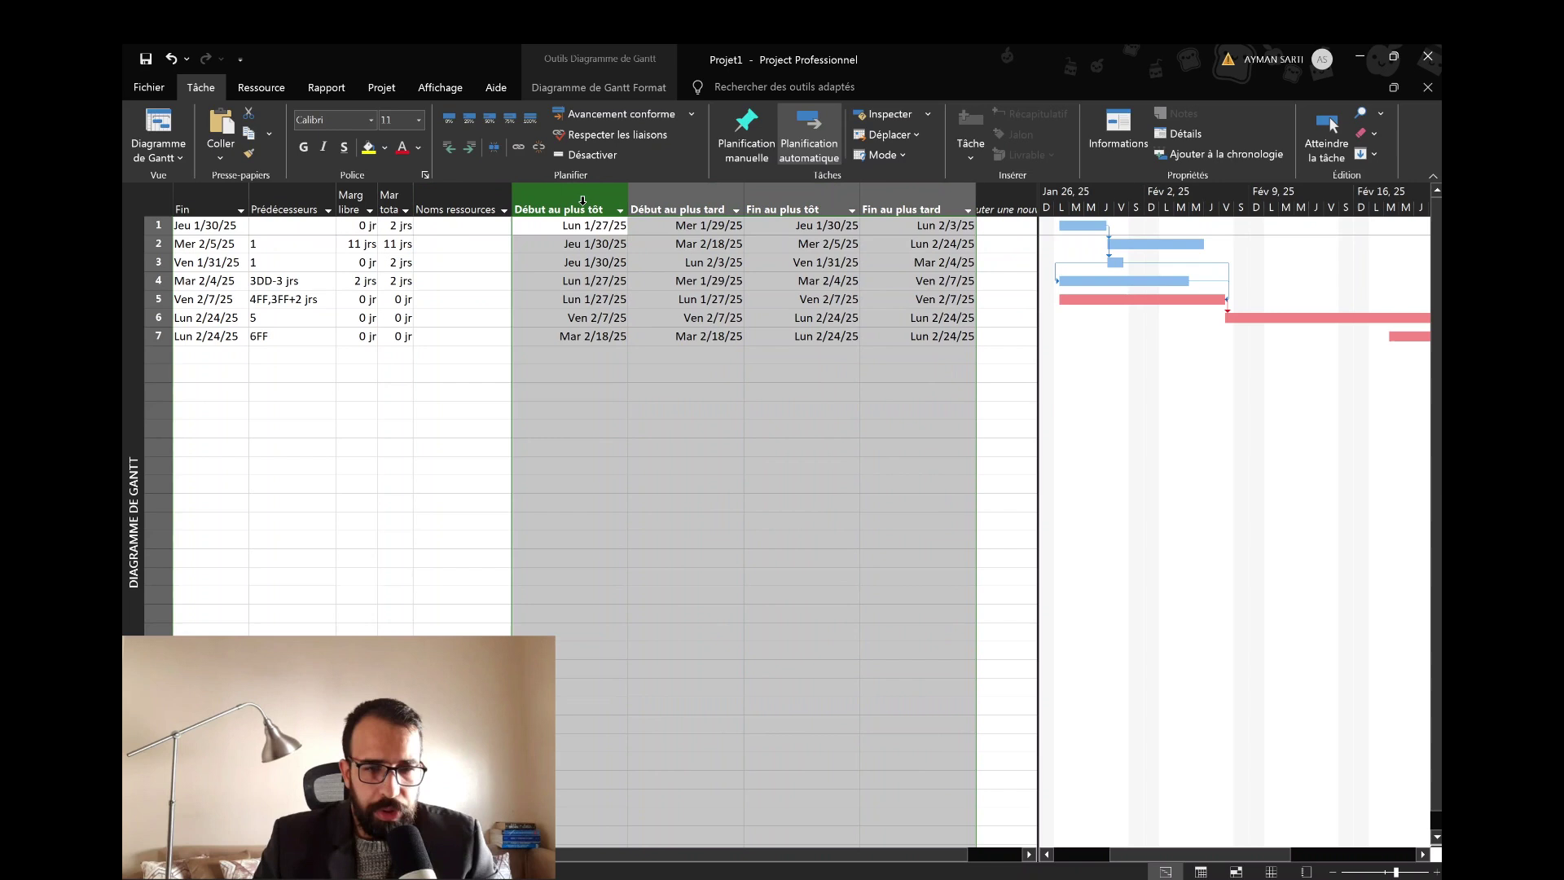
pyautogui.click(471, 196)
pyautogui.moveTo(460, 213); pyautogui.dragTo(949, 213)
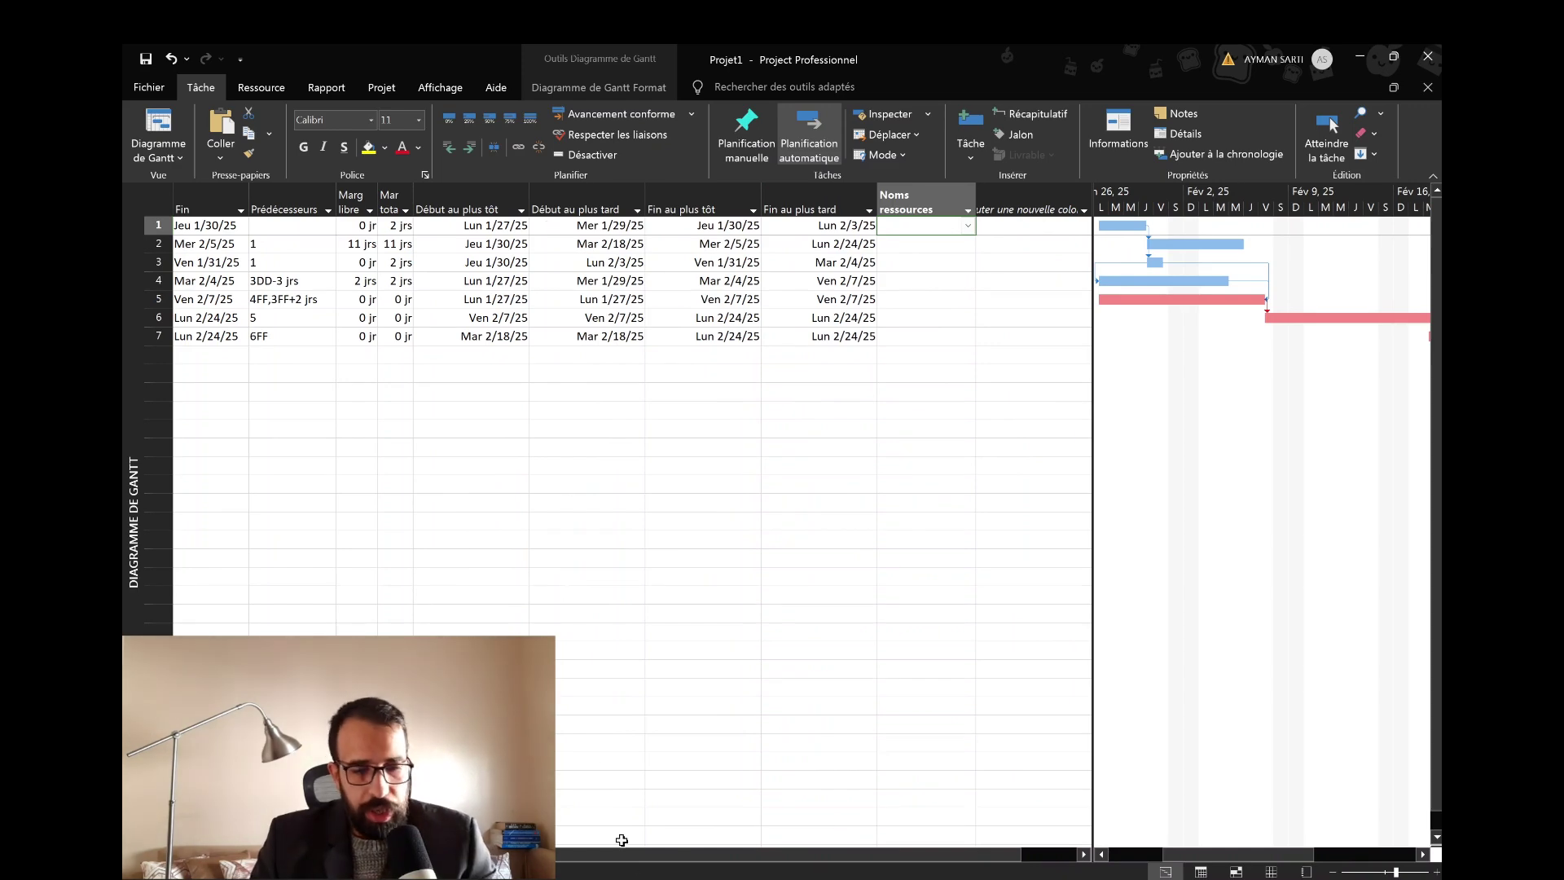
# Compare the start, earliest start and latest start dates of tasks A and B with their total slack.
pyautogui.moveTo(623, 853); pyautogui.dragTo(407, 854)
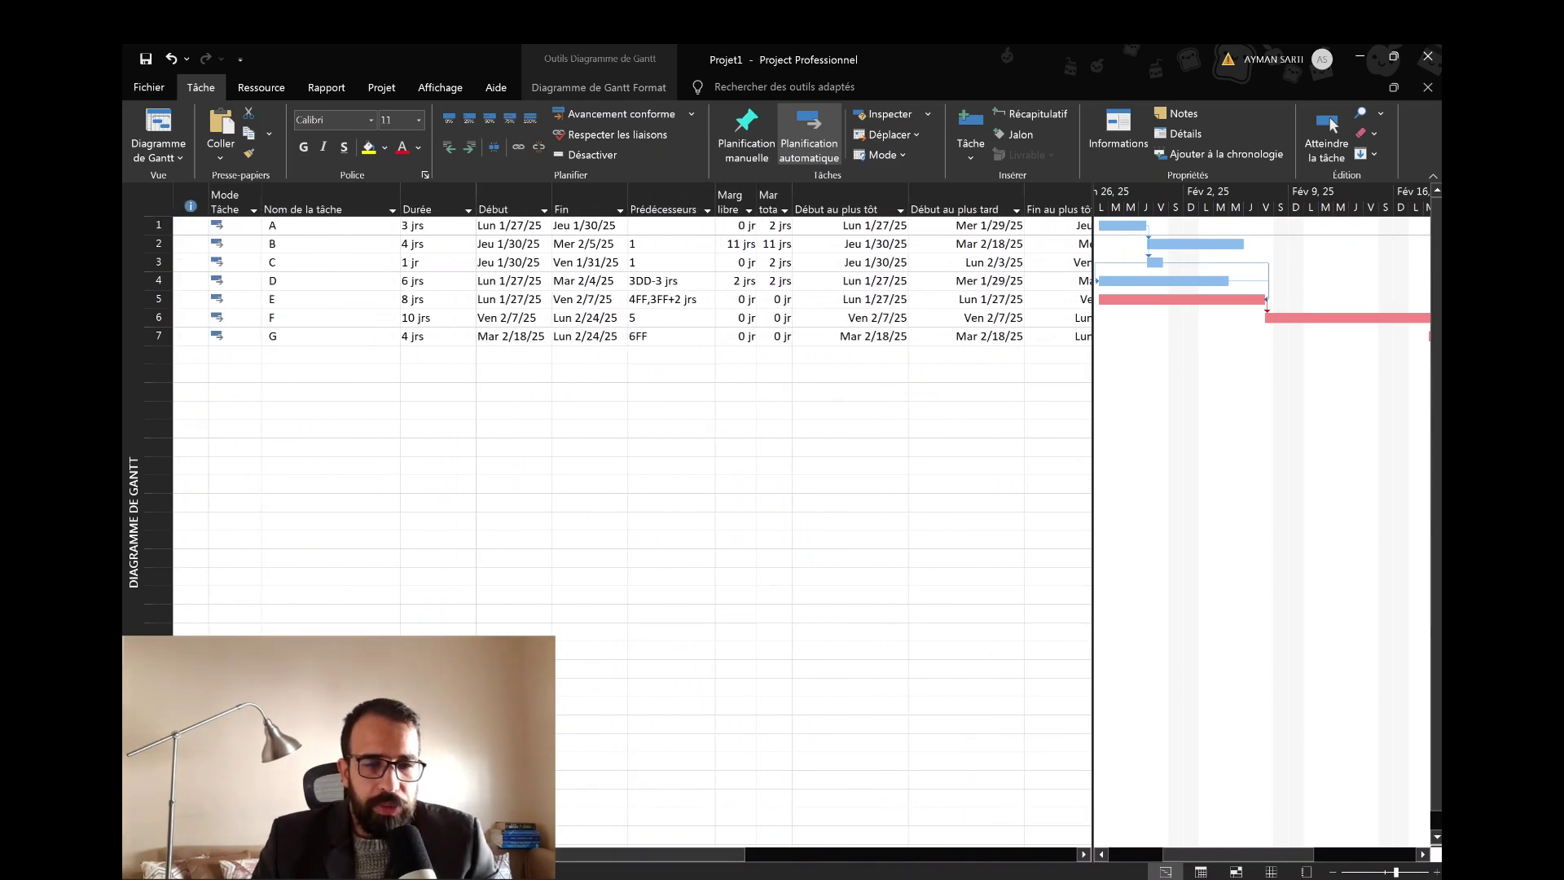
pyautogui.click(489, 228)
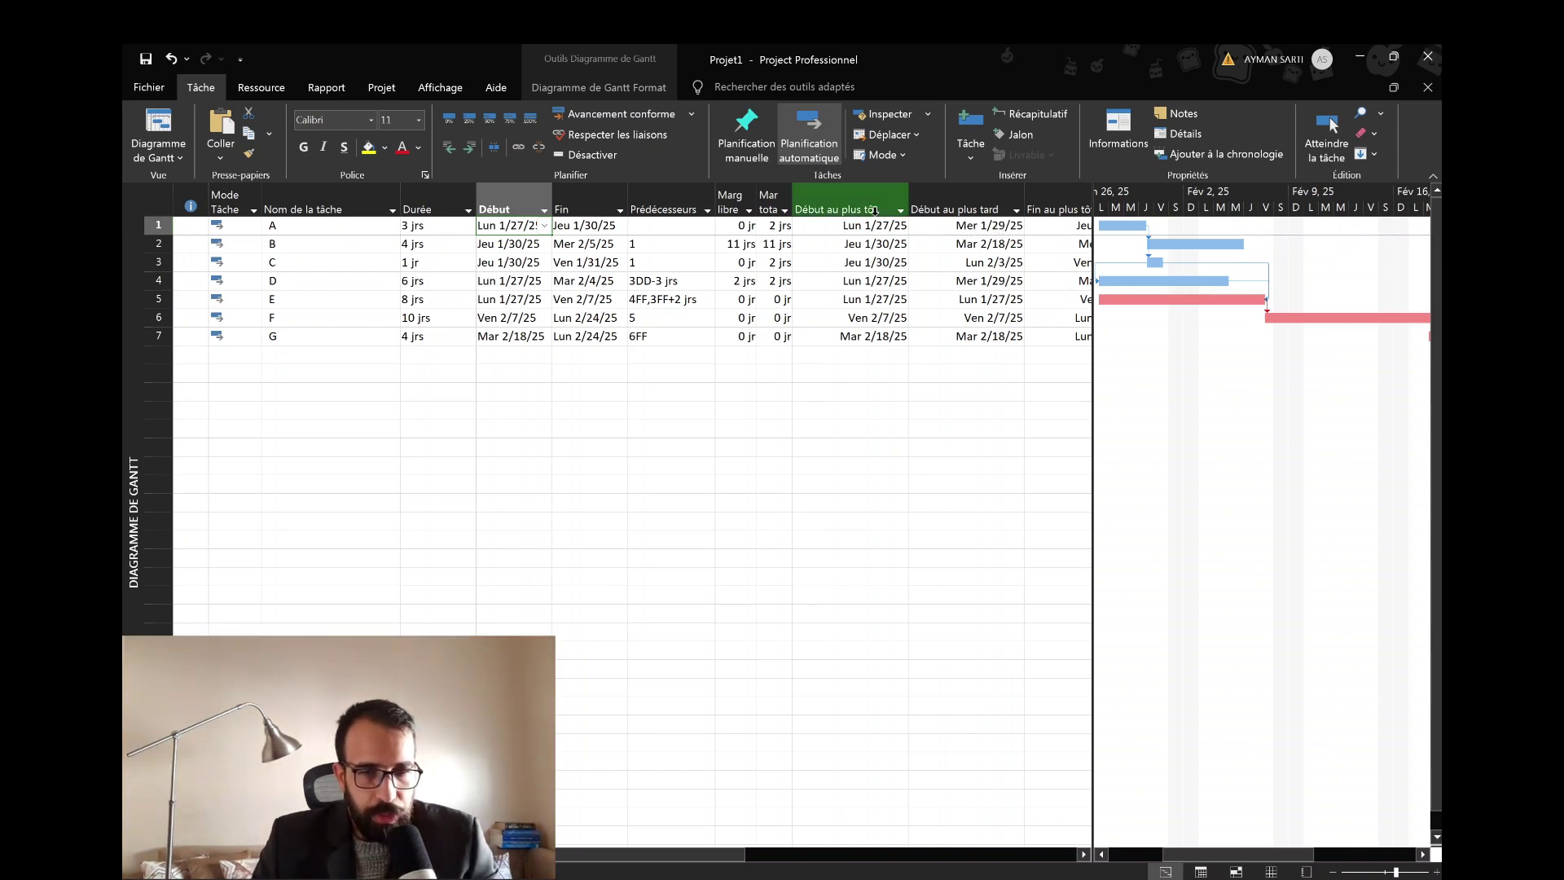
pyautogui.click(772, 226)
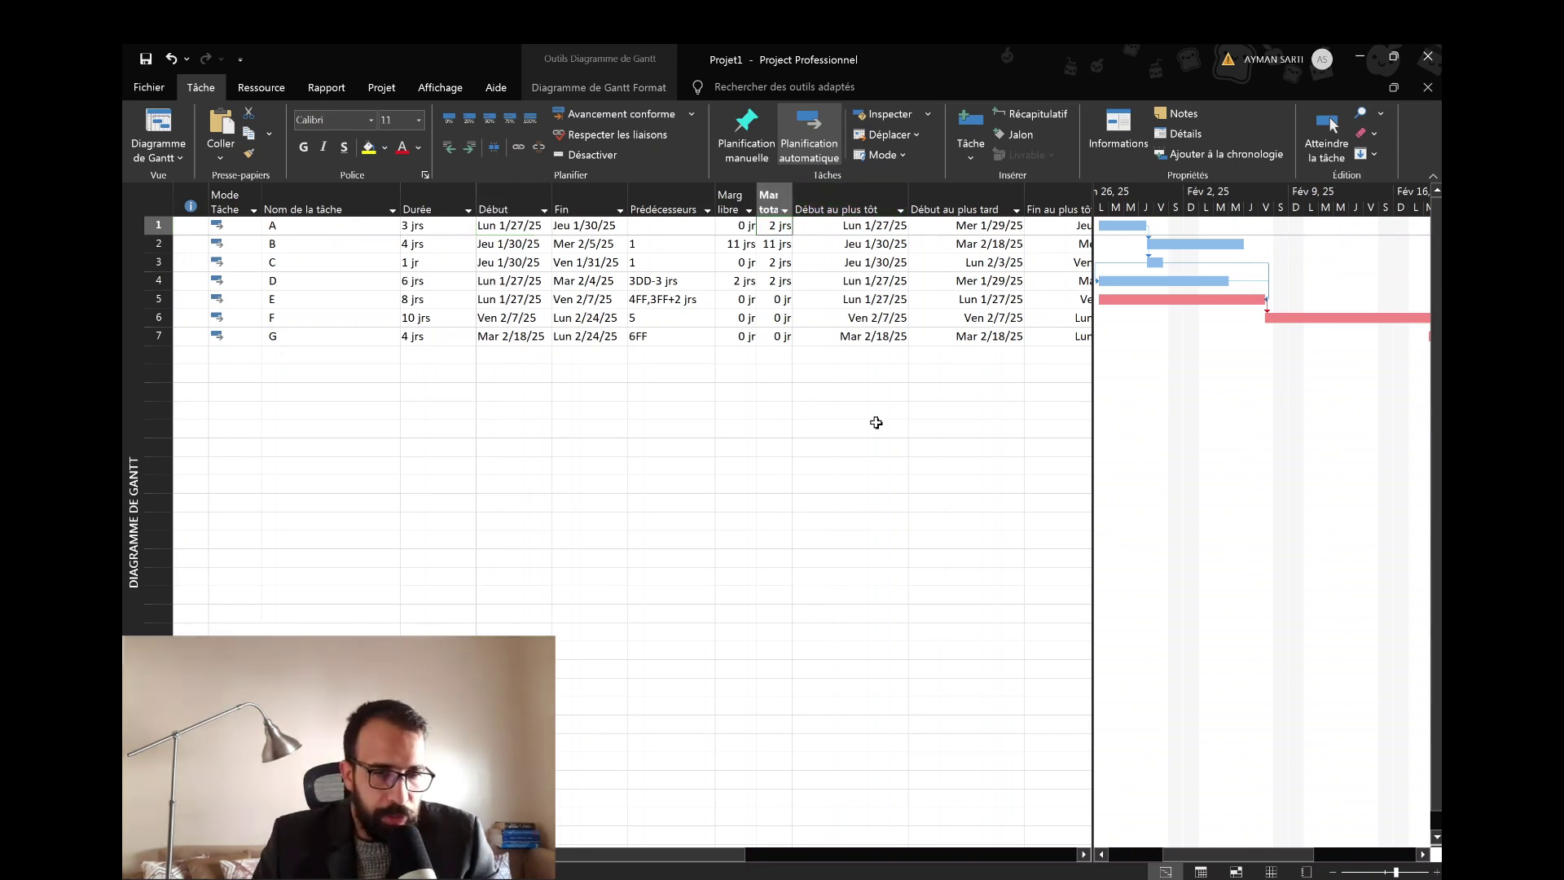
pyautogui.click(513, 244)
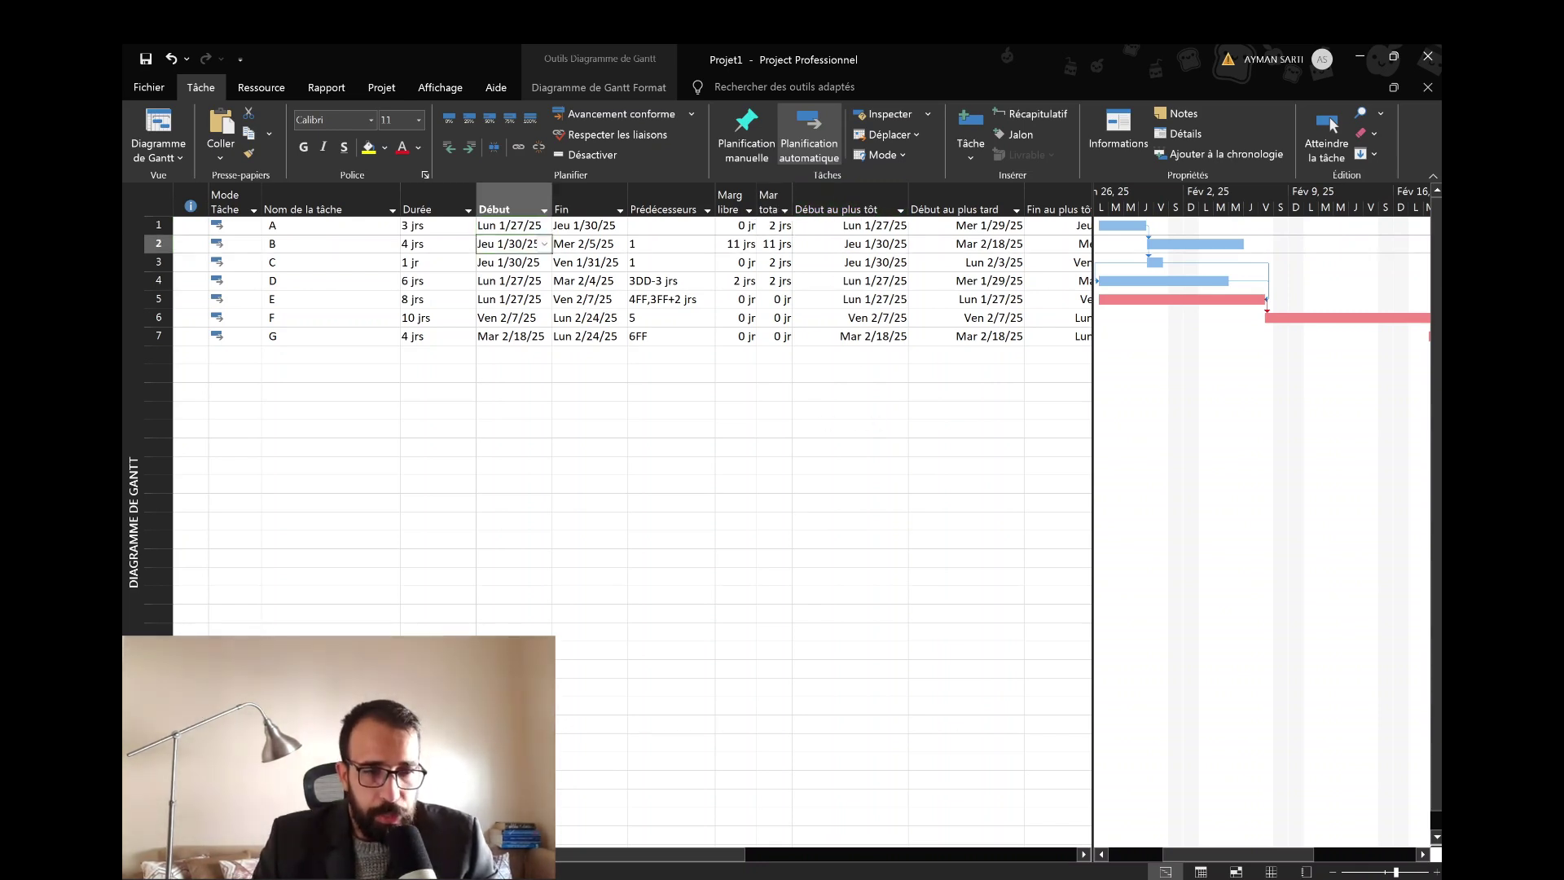
pyautogui.click(848, 246)
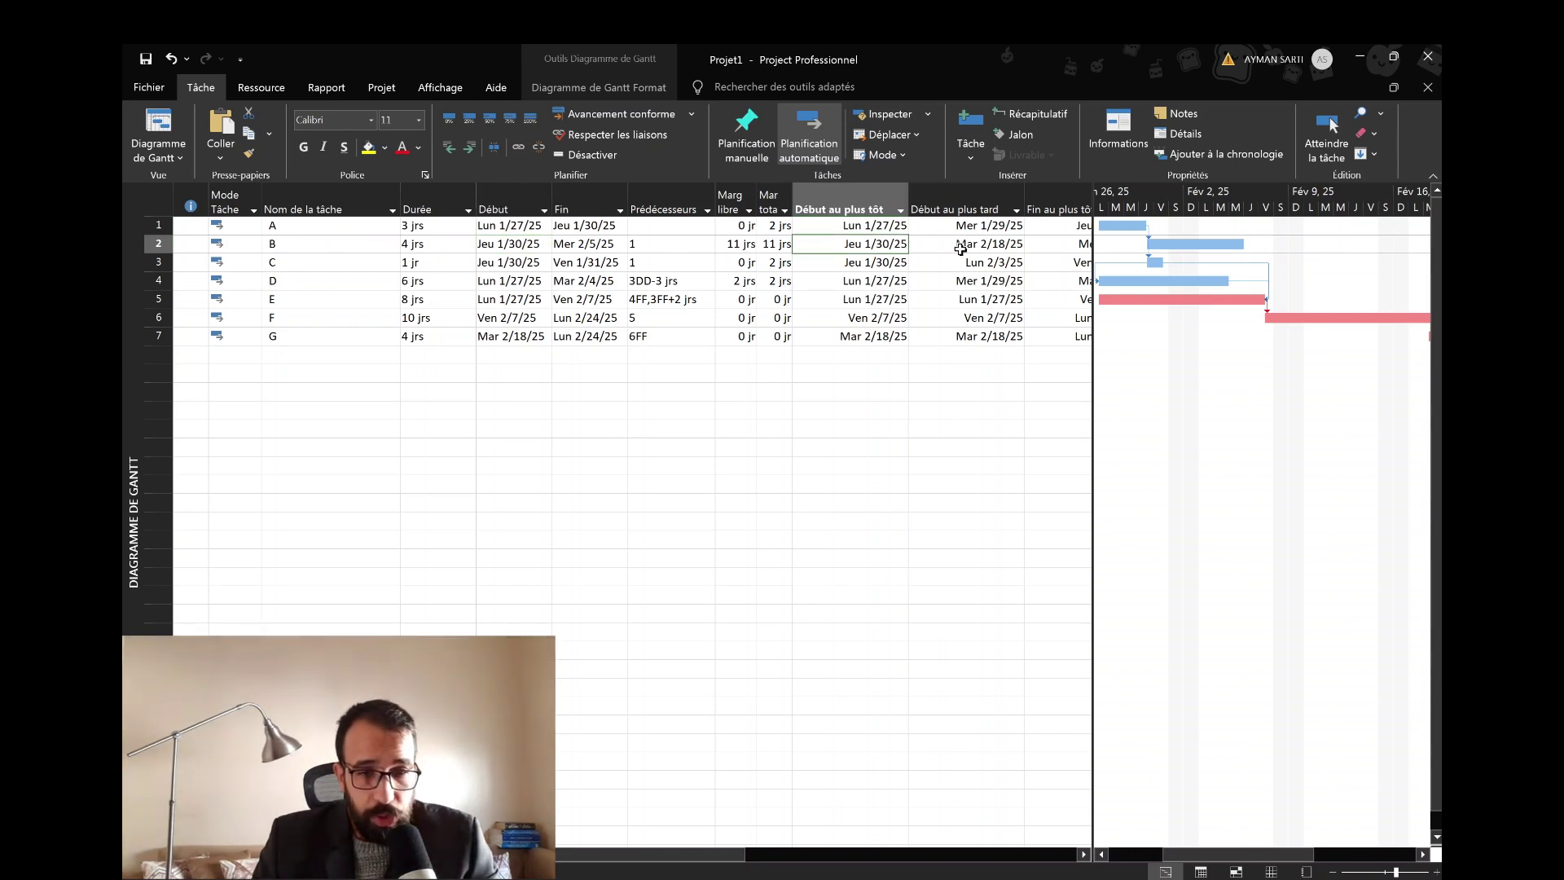
pyautogui.click(961, 244)
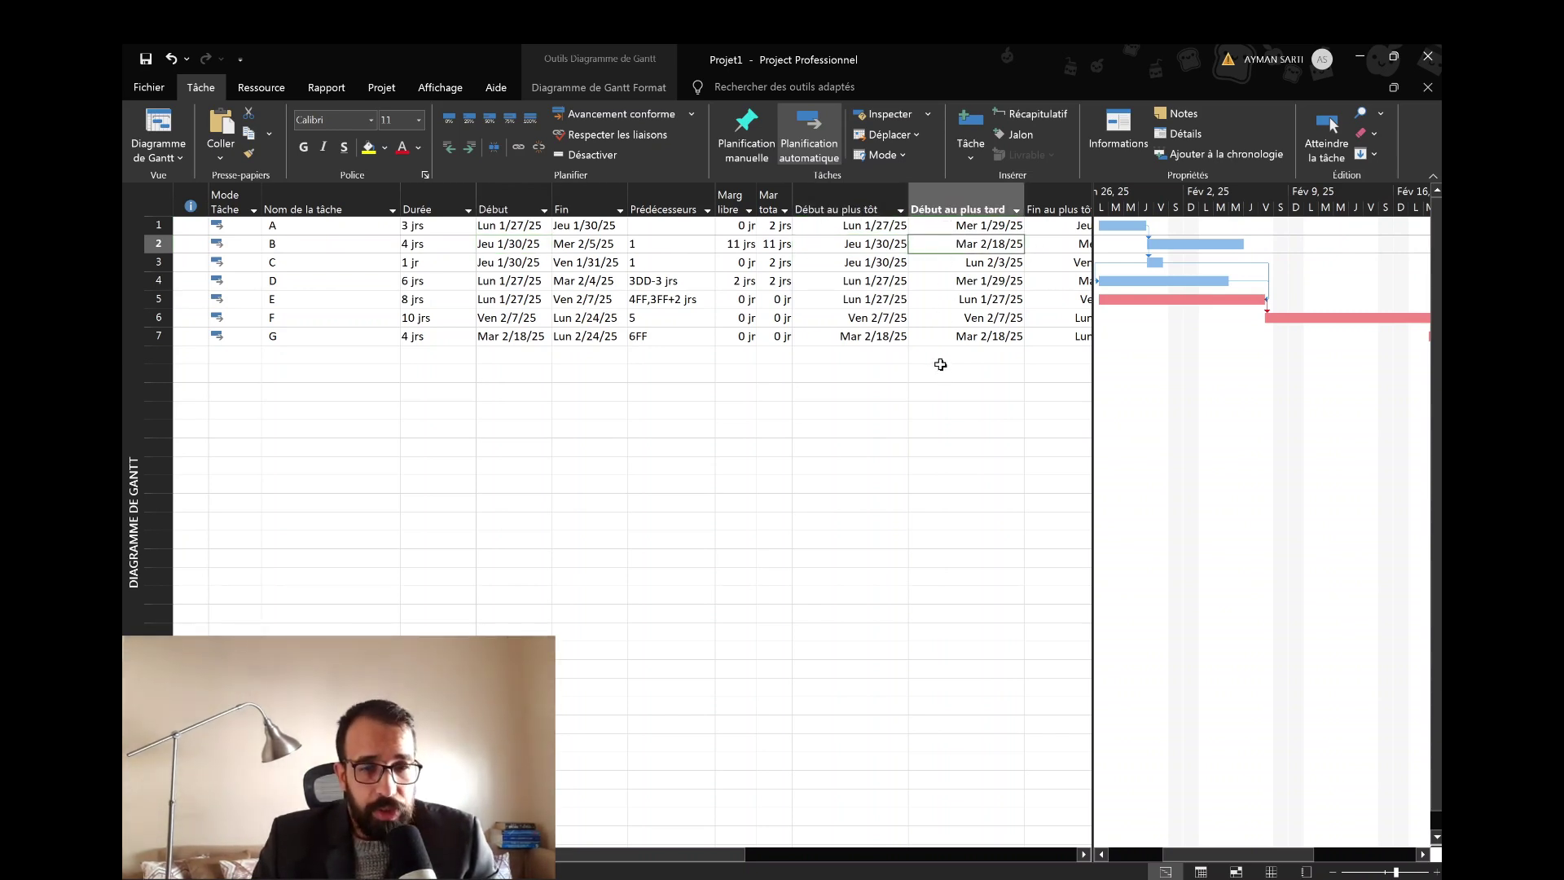
pyautogui.click(779, 243)
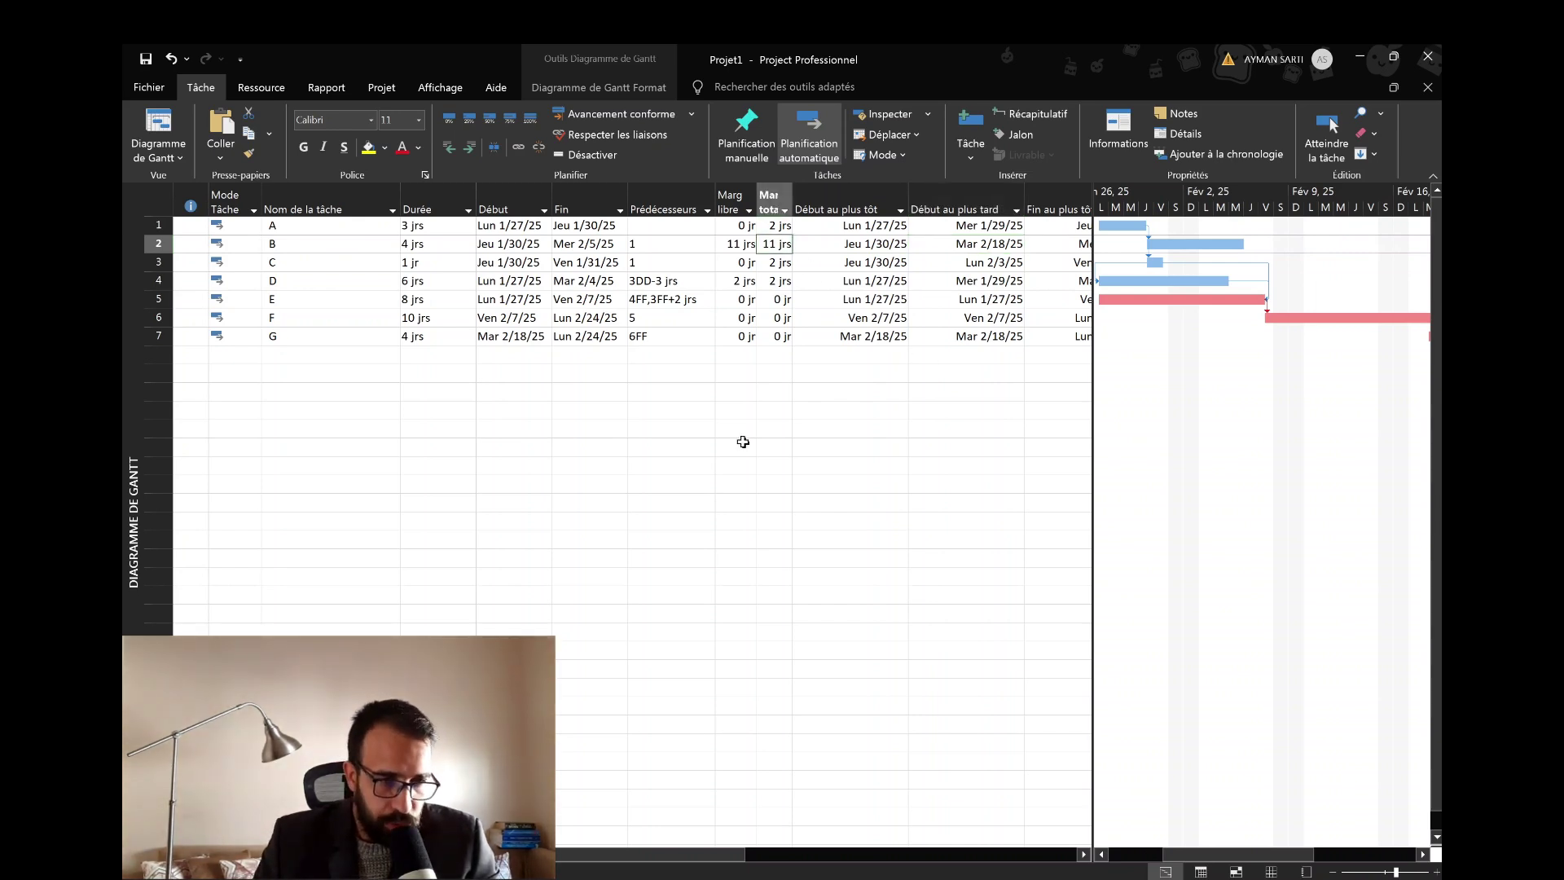